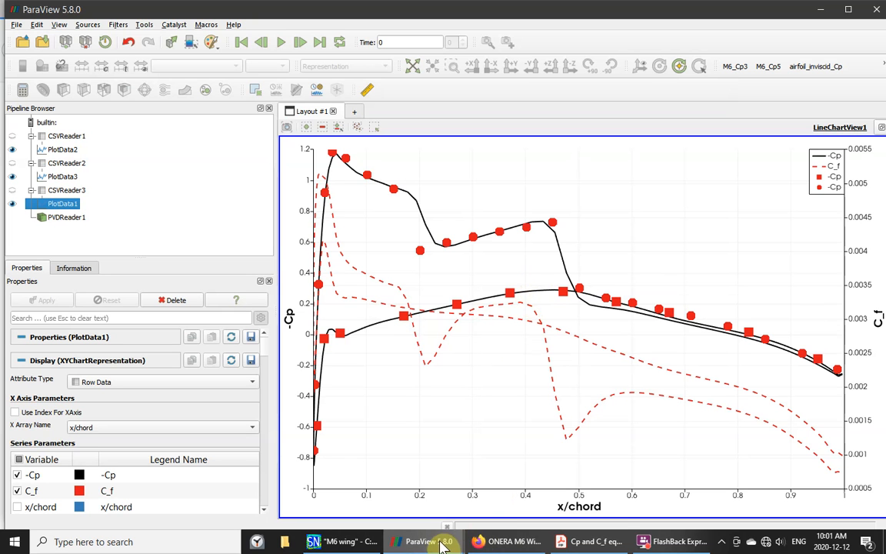
- Bring forward the ParaView window showing the 3-D wing coloured by pressure p
{"action": "mouse_move", "coordinate": [422, 545]}
{"action": "left_click", "coordinate": [356, 510]}
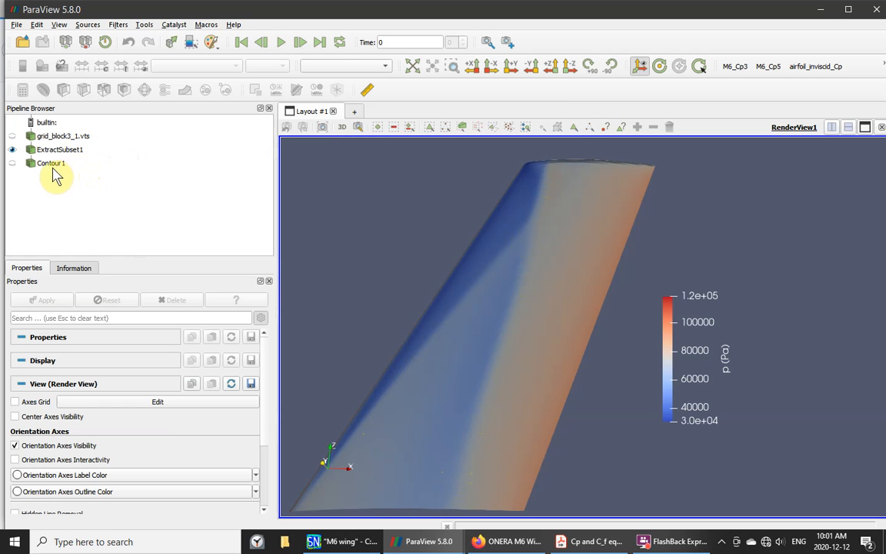
- Turn on Contour1's pressure lines on the wing, then switch to the -Cp and C_f chart window
{"action": "left_click", "coordinate": [53, 138]}
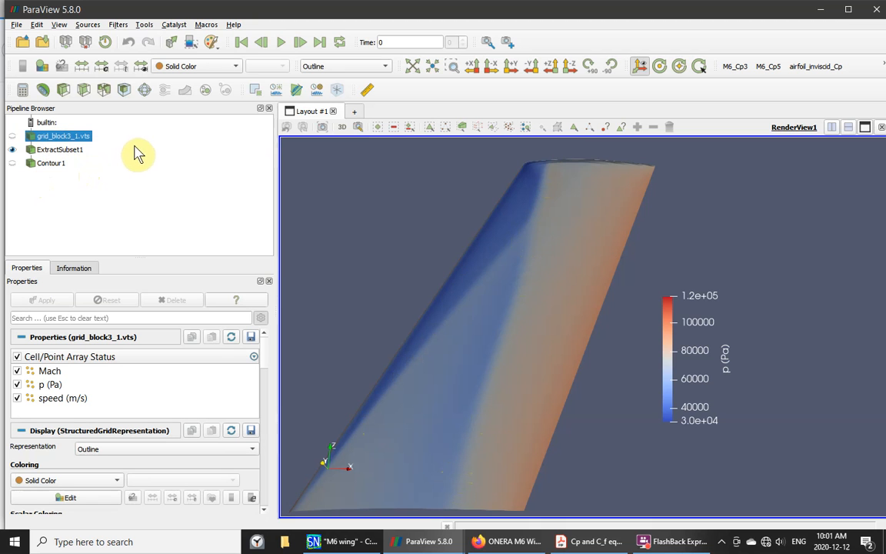
{"action": "left_click", "coordinate": [58, 149]}
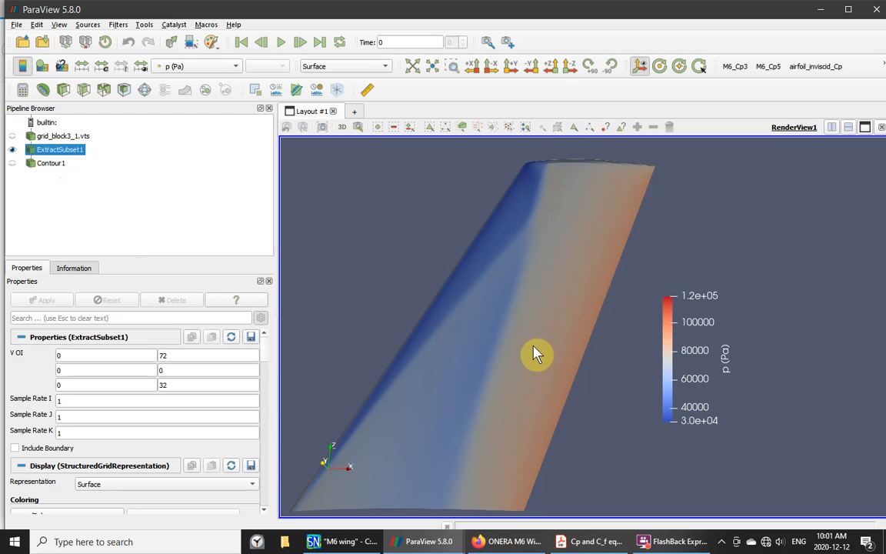
{"action": "left_click", "coordinate": [12, 163]}
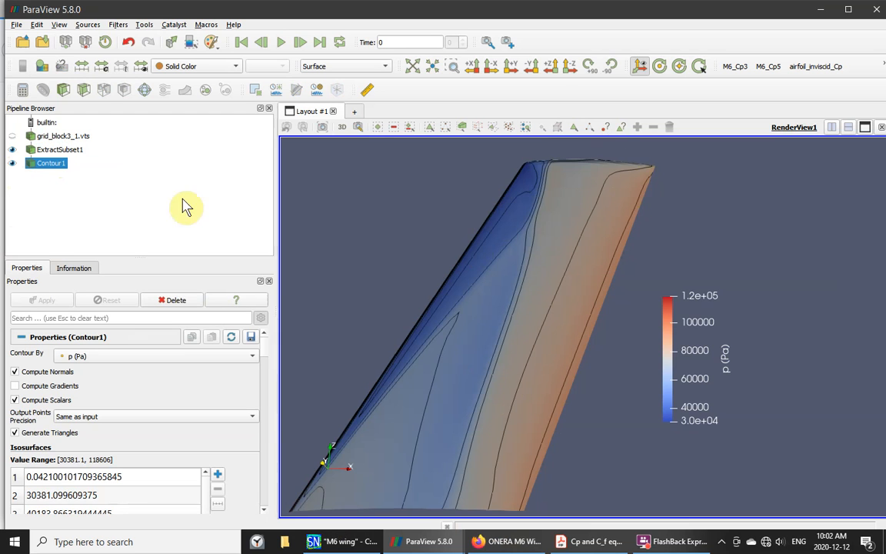
{"action": "mouse_move", "coordinate": [405, 541]}
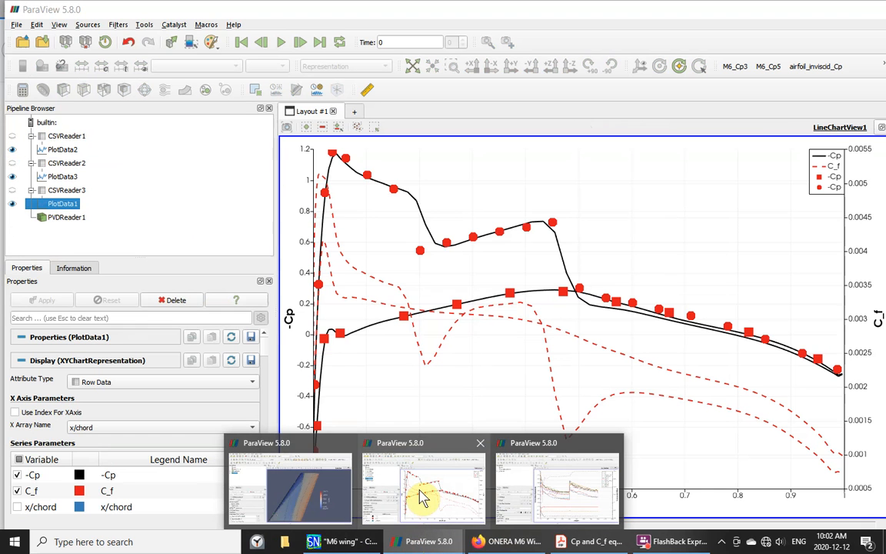
{"action": "left_click", "coordinate": [422, 496]}
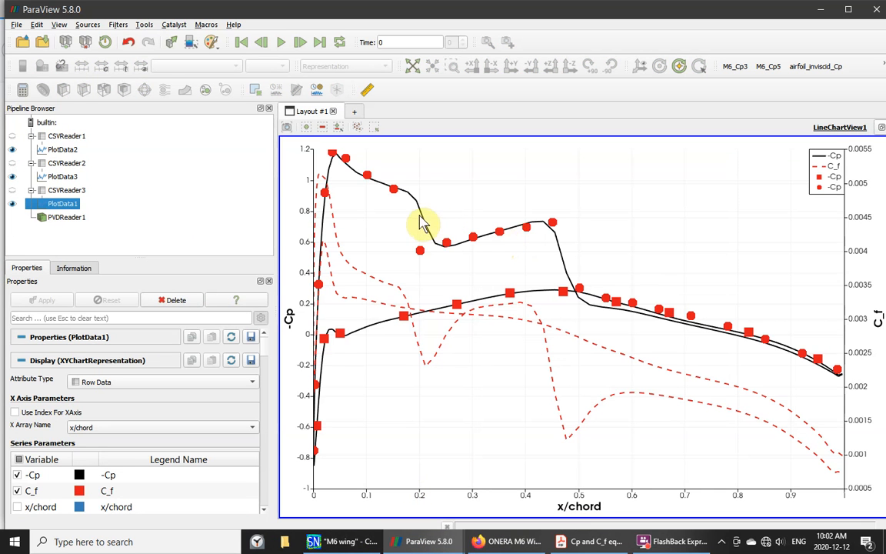
{"action": "mouse_move", "coordinate": [368, 177]}
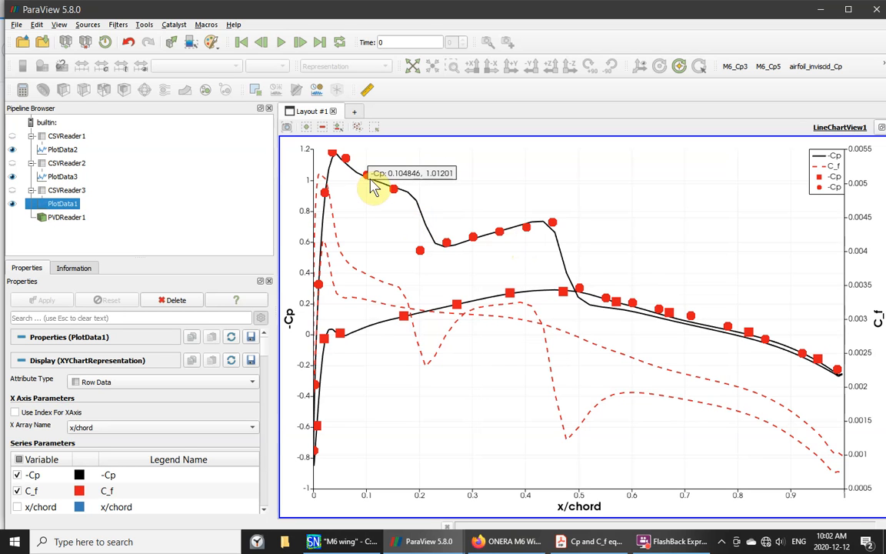
{"action": "mouse_move", "coordinate": [430, 241]}
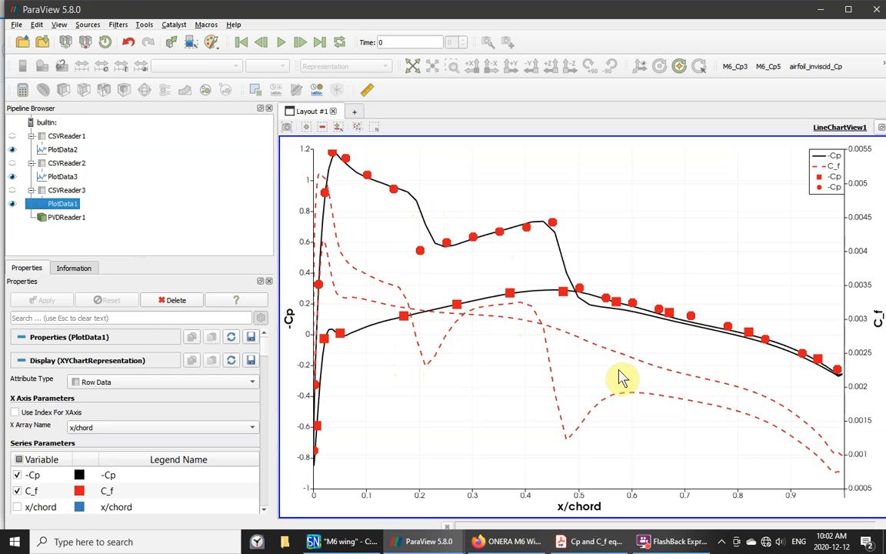
{"action": "mouse_move", "coordinate": [705, 419]}
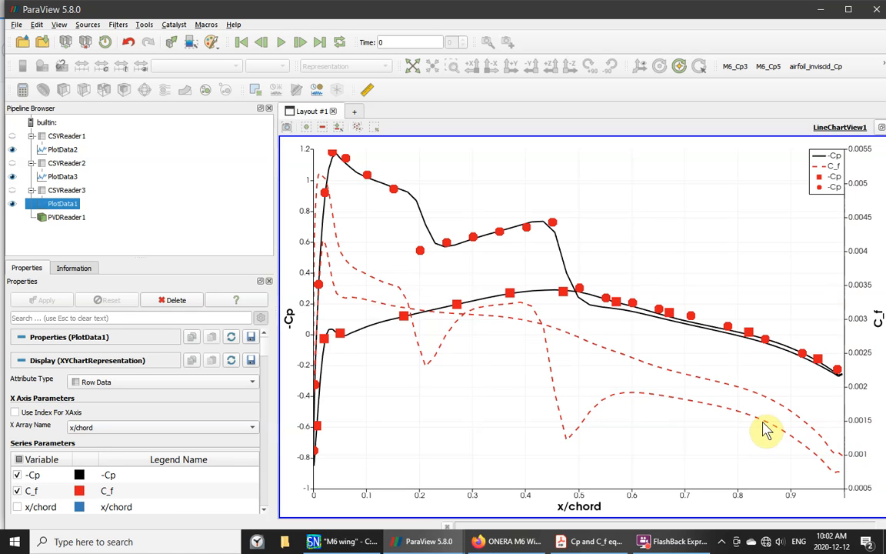
{"action": "mouse_move", "coordinate": [766, 425]}
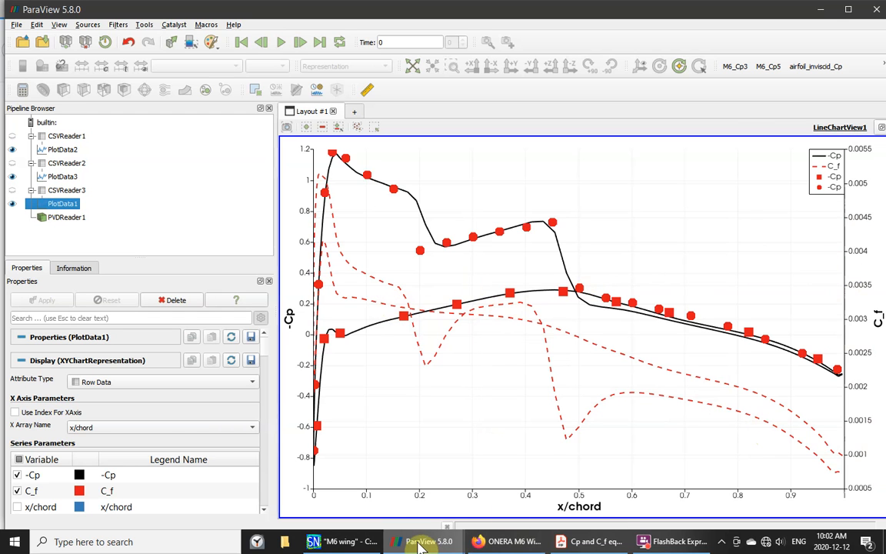
{"action": "mouse_move", "coordinate": [415, 544]}
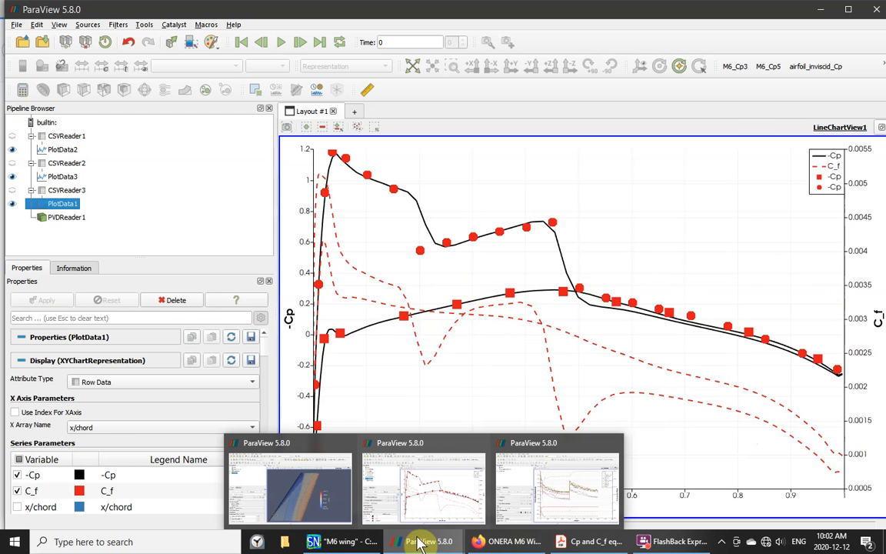
- Show the convergence-history chart and read values off the residual, Cl, Cd and max(mu_T/mu) curves
{"action": "left_click", "coordinate": [524, 517]}
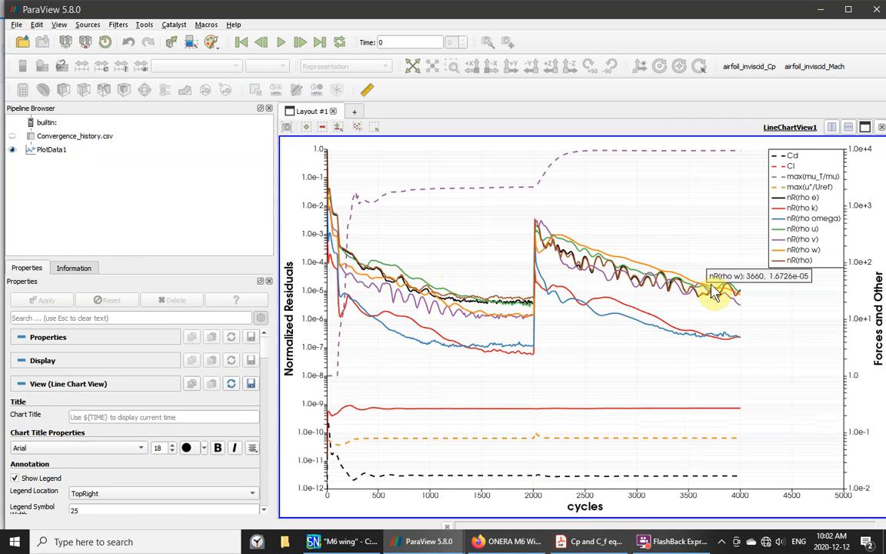
{"action": "mouse_move", "coordinate": [707, 300]}
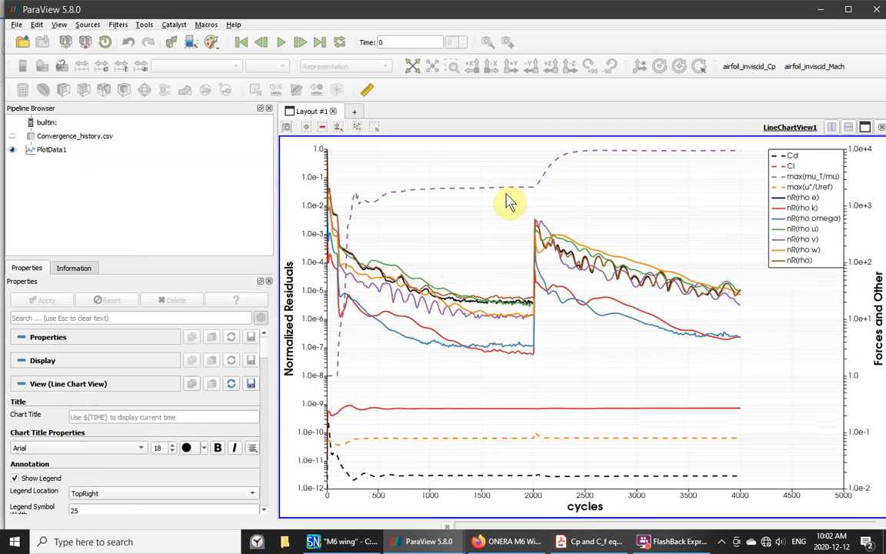
{"action": "mouse_move", "coordinate": [498, 196]}
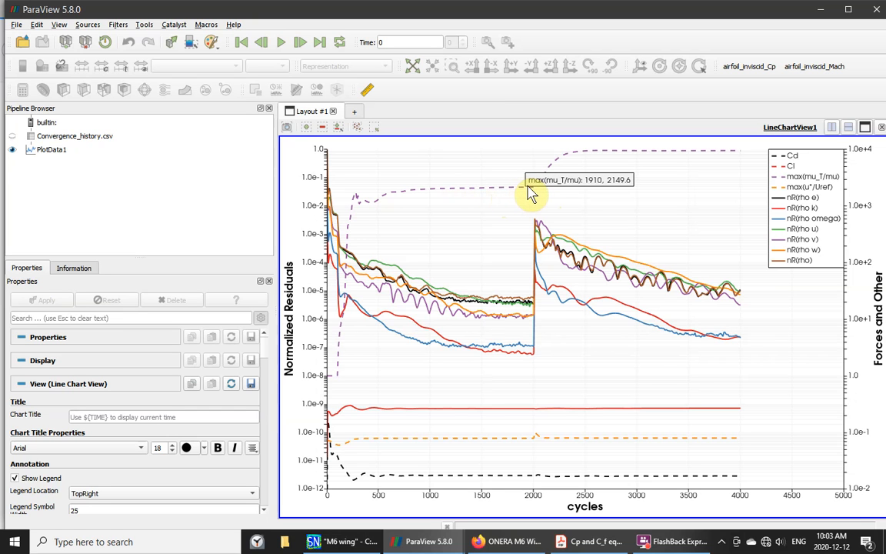
{"action": "mouse_move", "coordinate": [664, 151]}
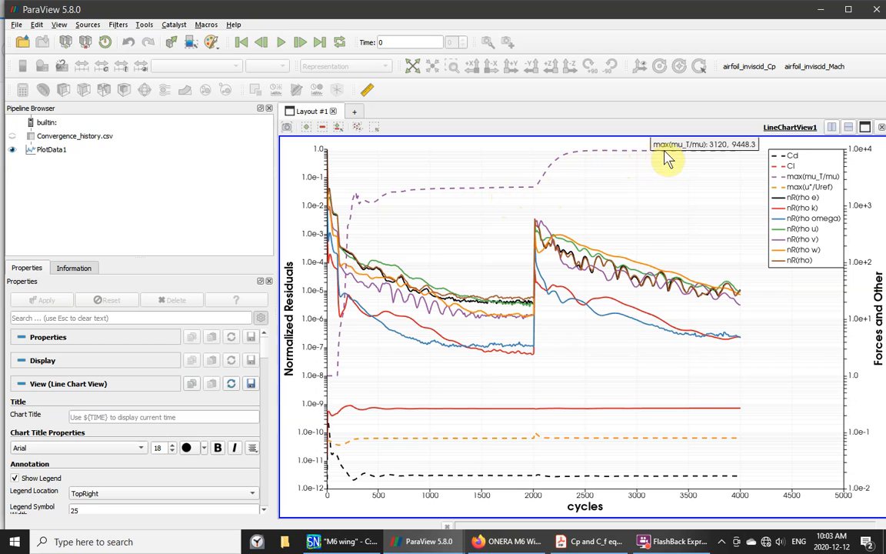
{"action": "mouse_move", "coordinate": [740, 158]}
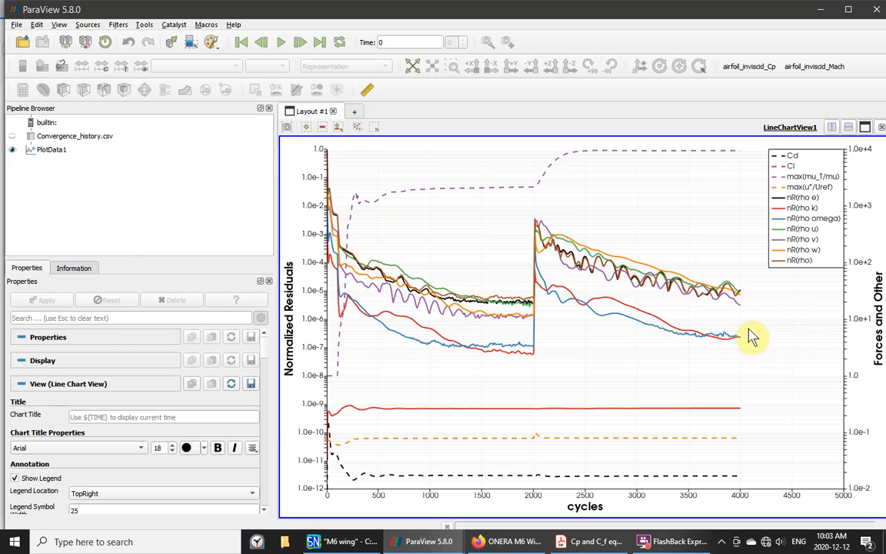
{"action": "mouse_move", "coordinate": [744, 301]}
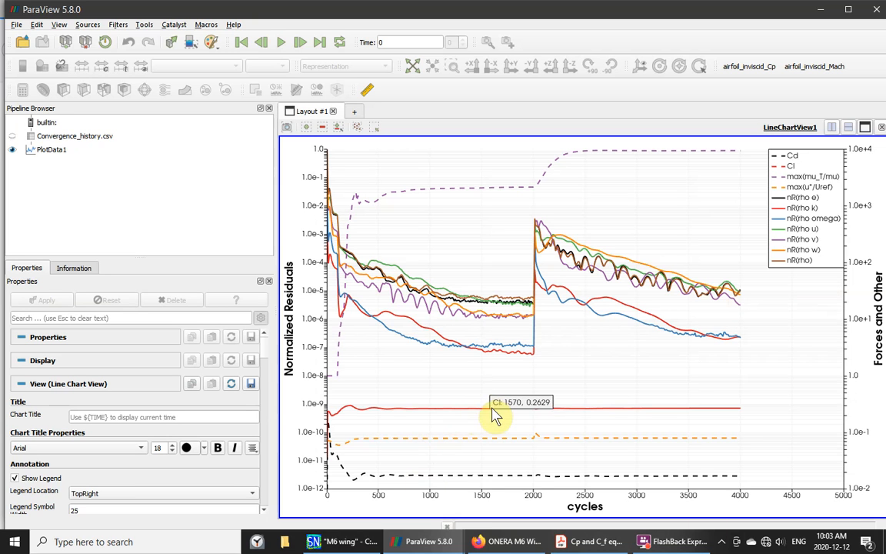
{"action": "mouse_move", "coordinate": [723, 408]}
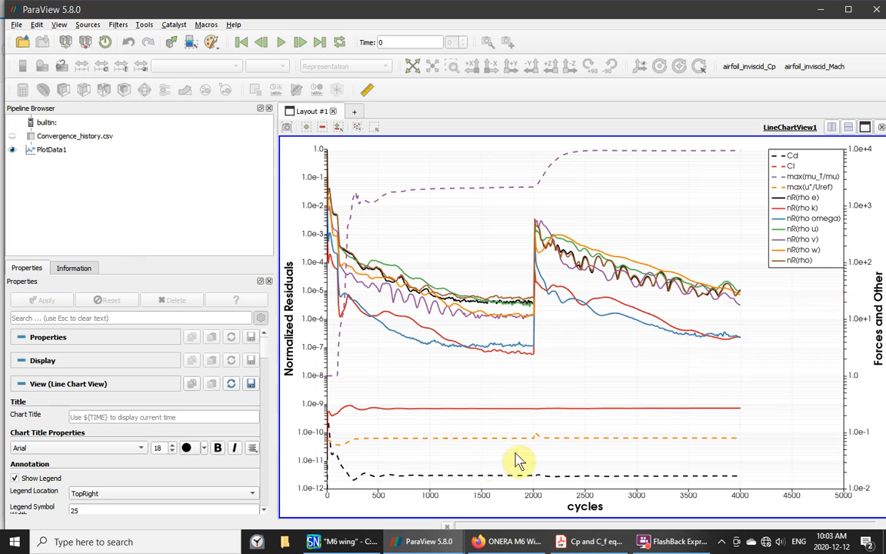
{"action": "mouse_move", "coordinate": [590, 472]}
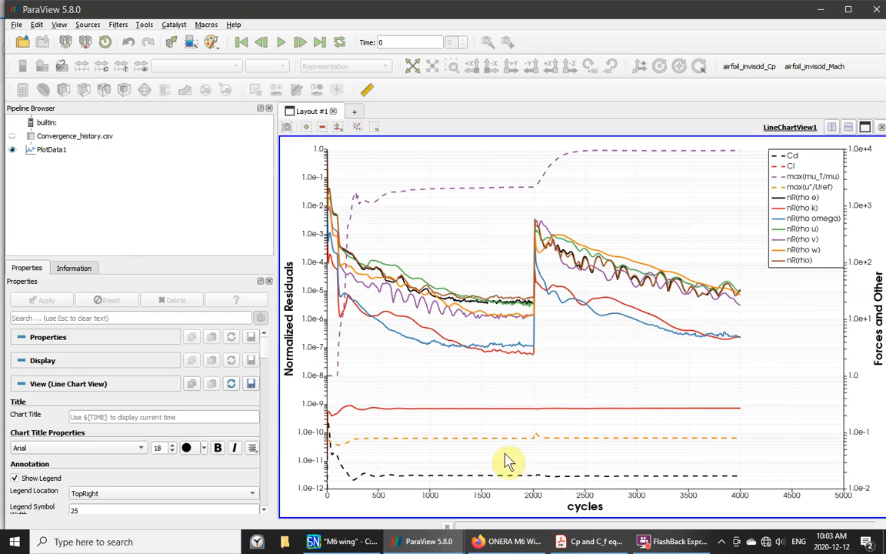
{"action": "mouse_move", "coordinate": [478, 447]}
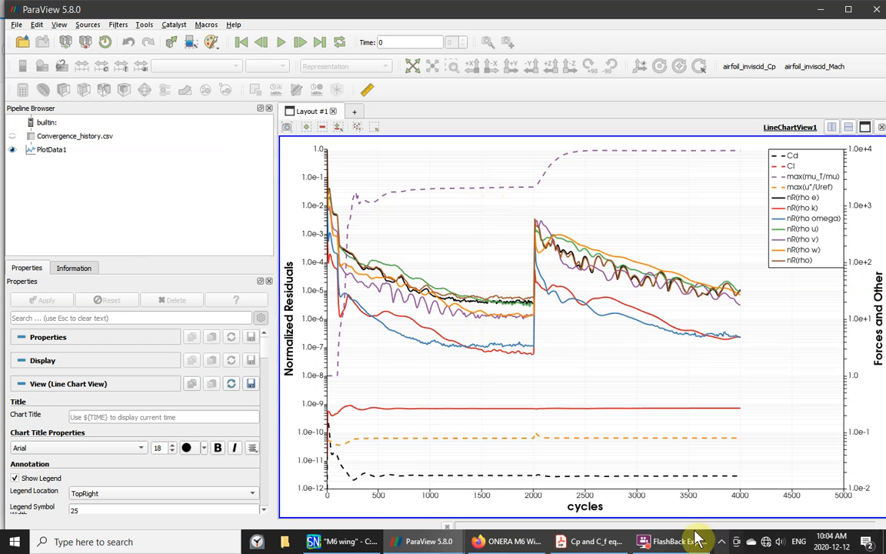
- View the ONERA M6 Wing page in Firefox, then switch to the EasyFlowfield M6 wing project
{"action": "mouse_move", "coordinate": [590, 549]}
{"action": "left_click", "coordinate": [507, 541]}
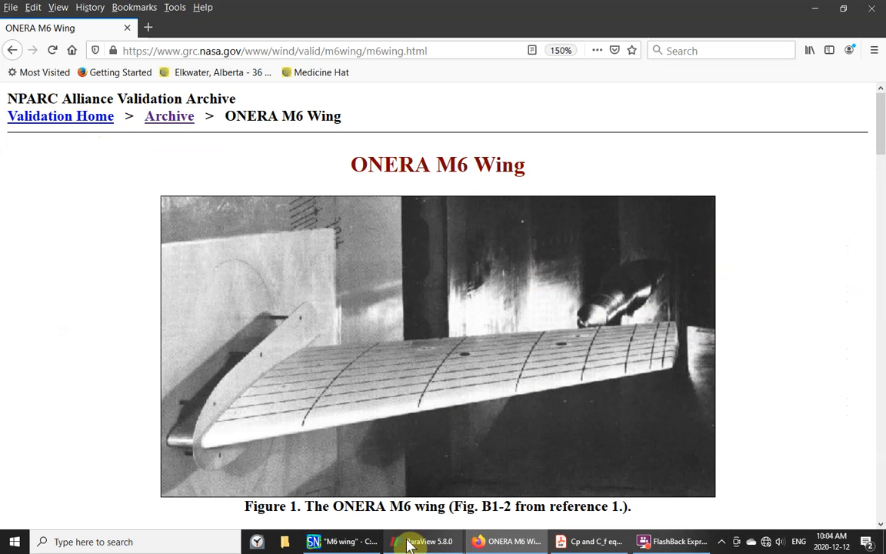
{"action": "mouse_move", "coordinate": [332, 546]}
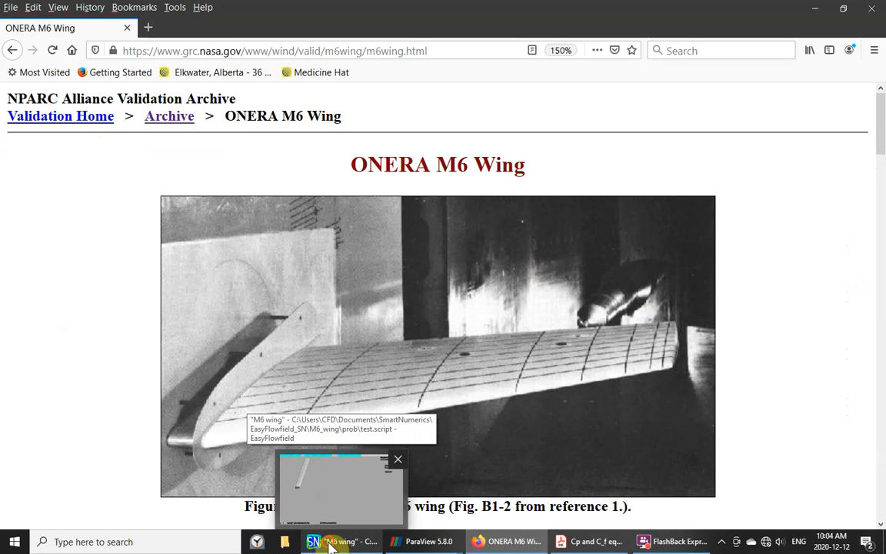
{"action": "left_click", "coordinate": [332, 545]}
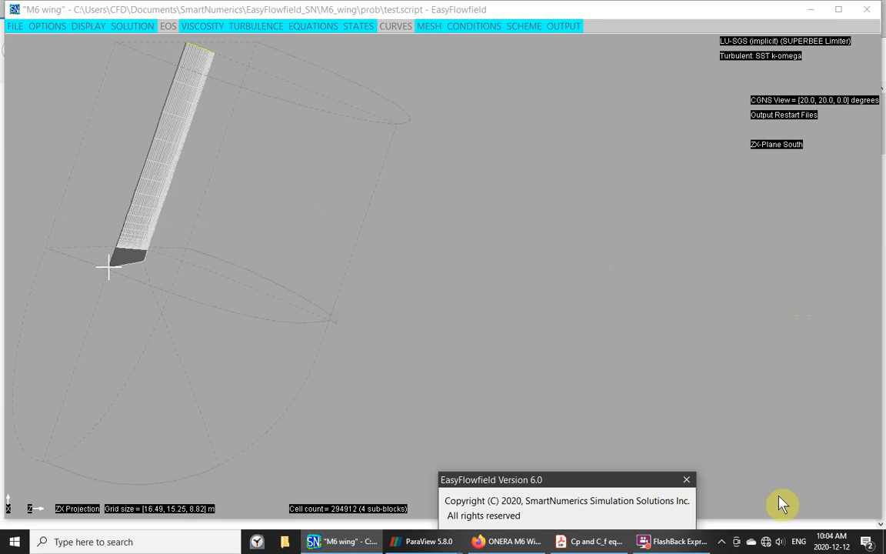
- Dismiss the version notice and inspect the wing-root and far-field boundary patches
{"action": "left_click", "coordinate": [686, 479]}
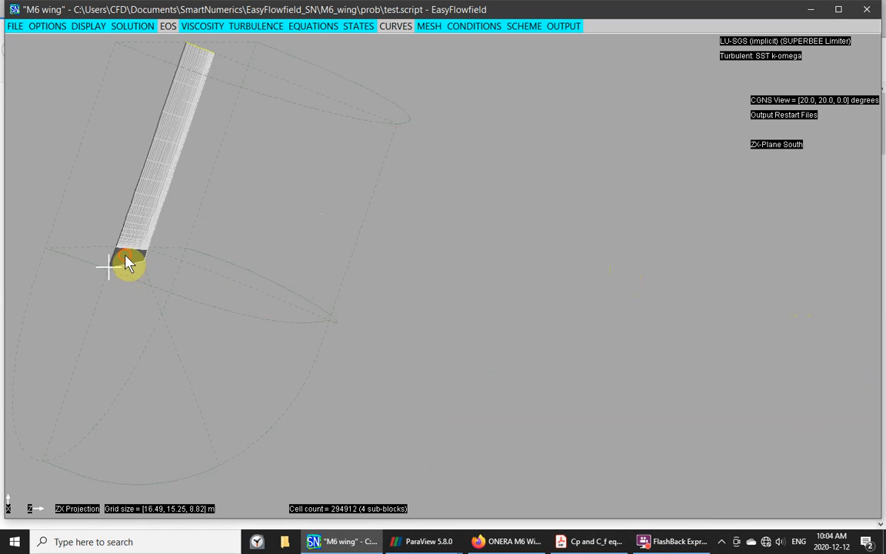
{"action": "left_click", "coordinate": [127, 264]}
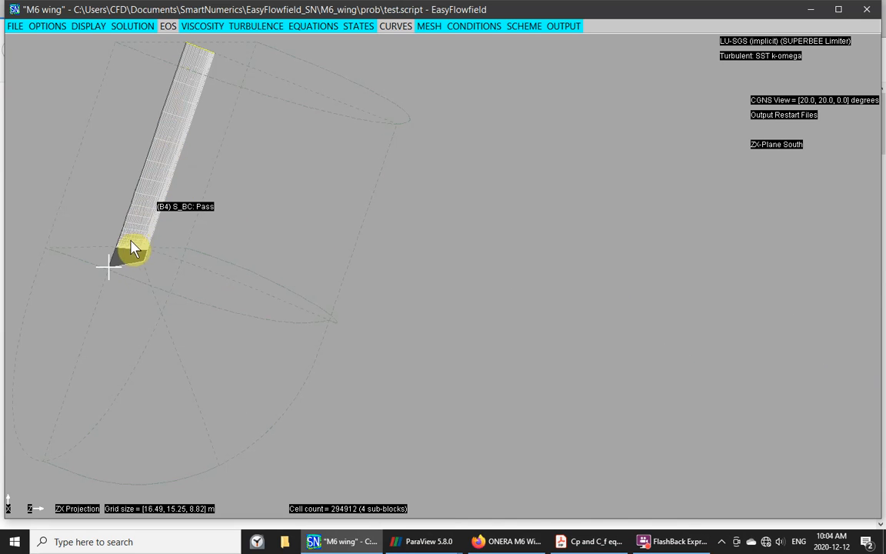
{"action": "left_click", "coordinate": [176, 246]}
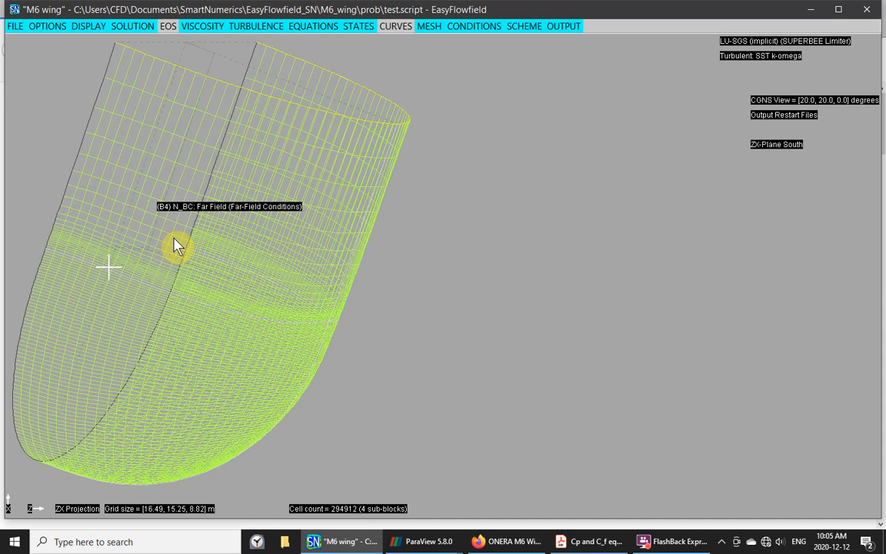
{"action": "left_click", "coordinate": [175, 246]}
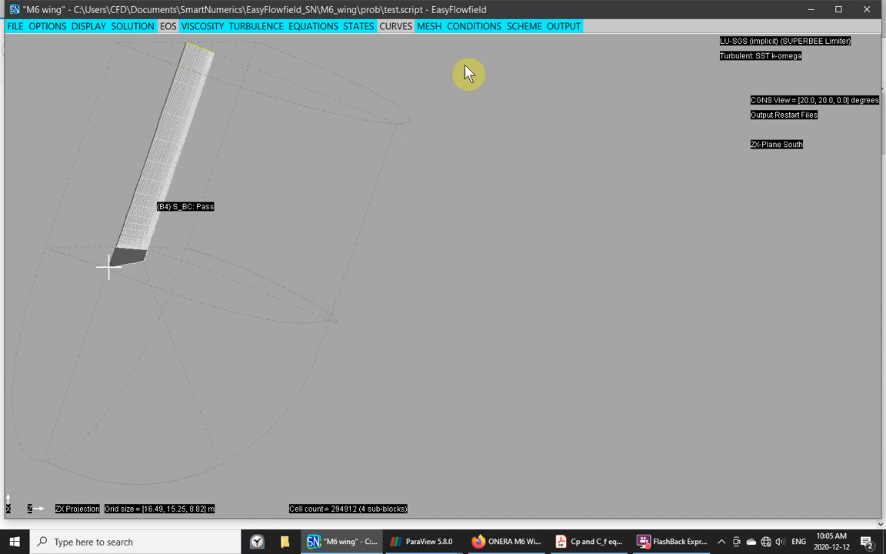
- Measure the projected distance across the domain (8.899839560764027 m) and clear the measurement
{"action": "left_click", "coordinate": [350, 27]}
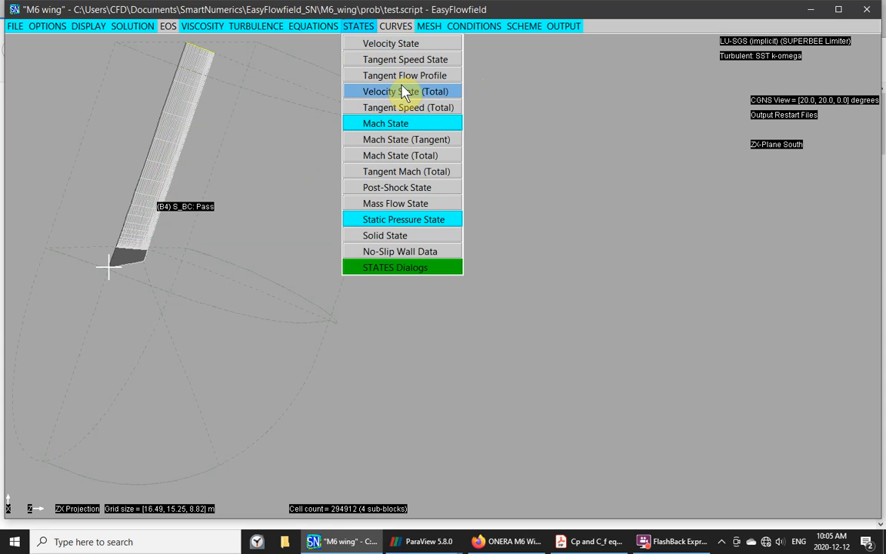
{"action": "left_click", "coordinate": [263, 412]}
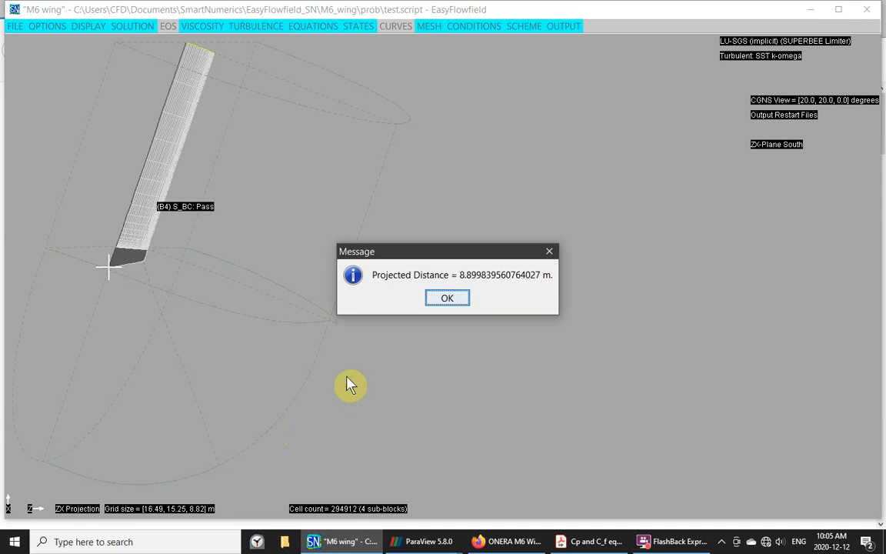
{"action": "left_click", "coordinate": [445, 298]}
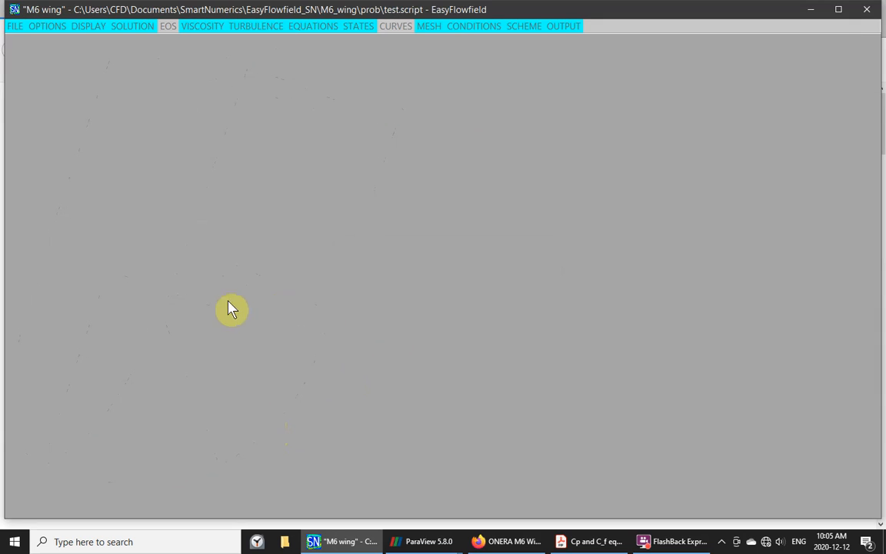
{"action": "left_click", "coordinate": [120, 323]}
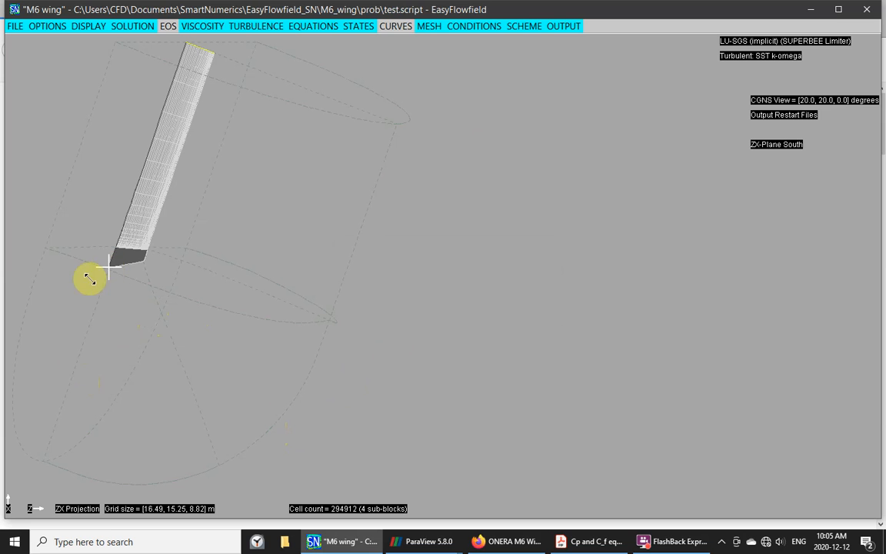
- Zoom in on the swept wing mesh until it fills most of the viewport
{"action": "left_click_drag", "start_coordinate": [79, 286], "coordinate": [160, 238]}
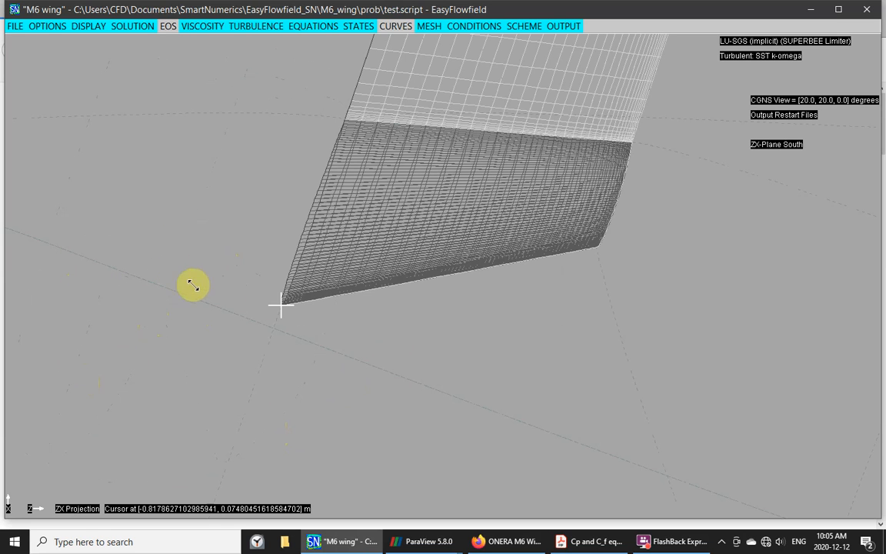
{"action": "left_click_drag", "start_coordinate": [226, 319], "coordinate": [671, 98]}
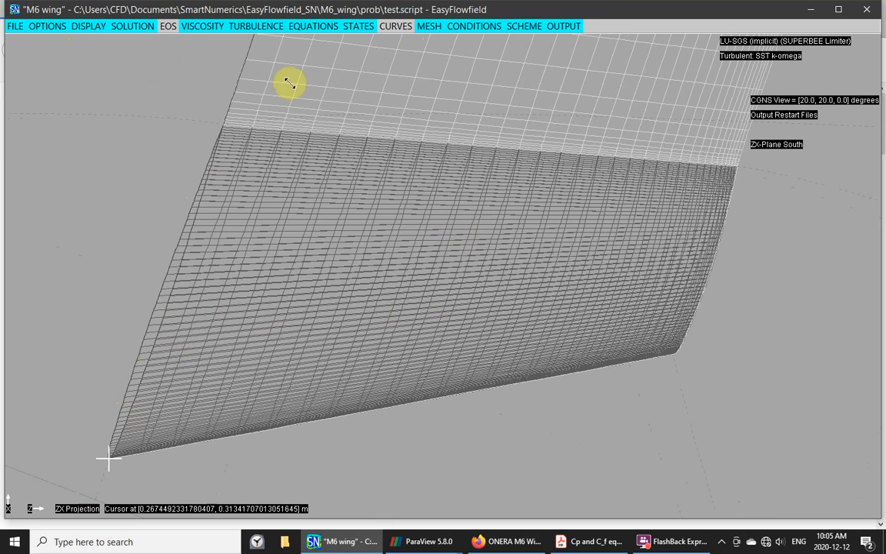
{"action": "left_click", "coordinate": [37, 30]}
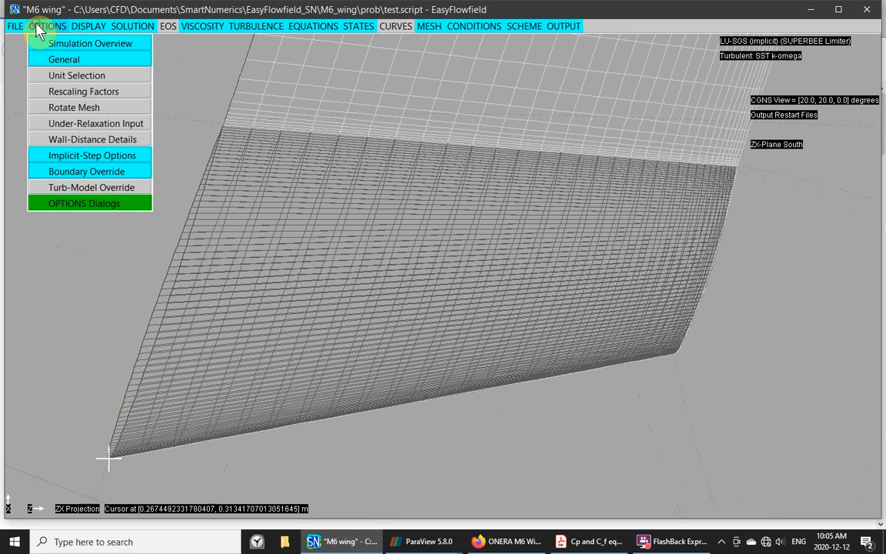
{"action": "left_click", "coordinate": [67, 174]}
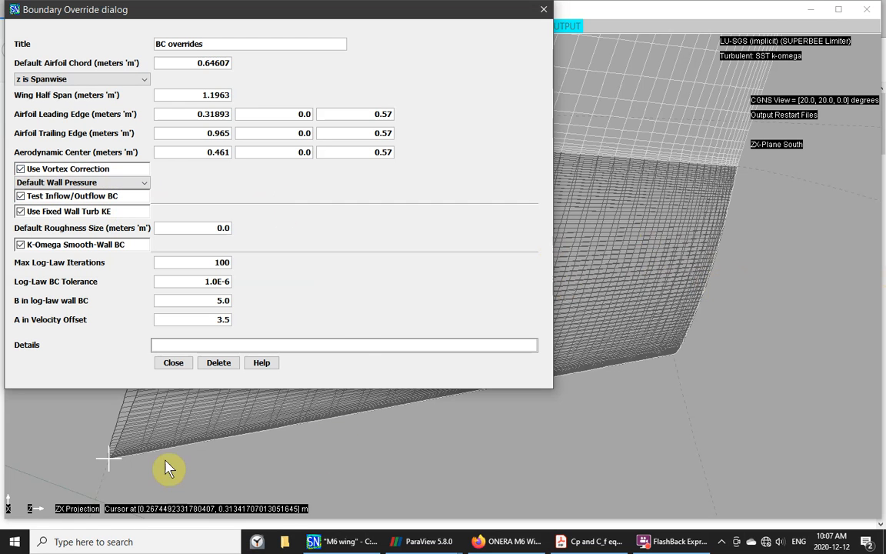
{"action": "left_click", "coordinate": [177, 364]}
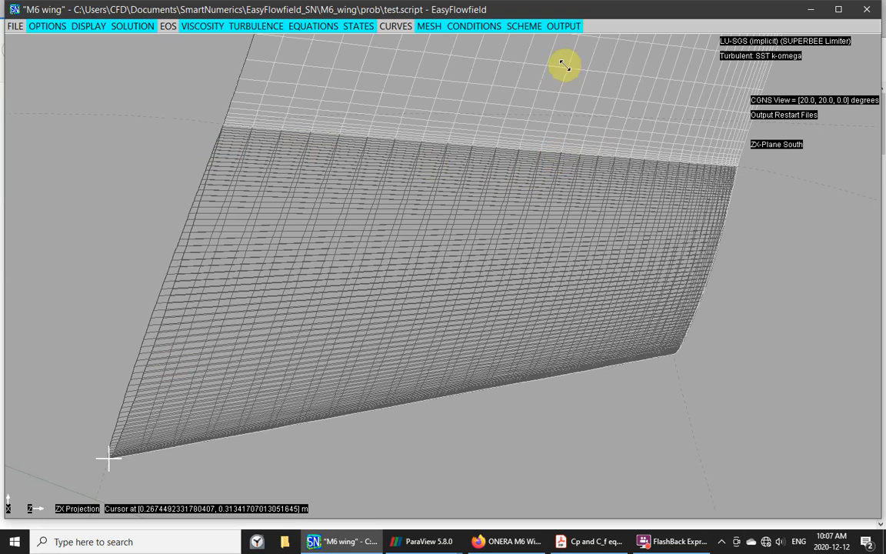
- Make the Local BC NPR boundary reference mesh block B3, trying a Slip imposed condition
{"action": "left_click", "coordinate": [474, 28]}
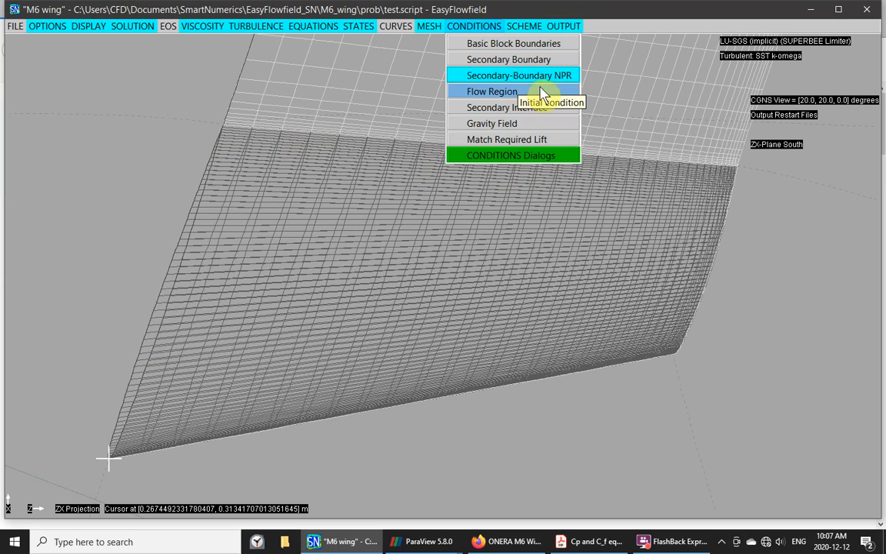
{"action": "left_click", "coordinate": [500, 79]}
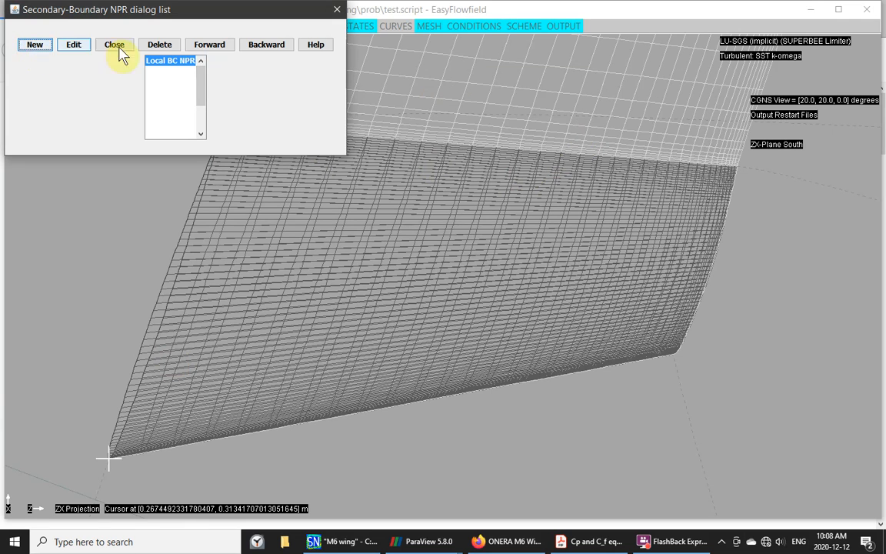
{"action": "left_click", "coordinate": [74, 45]}
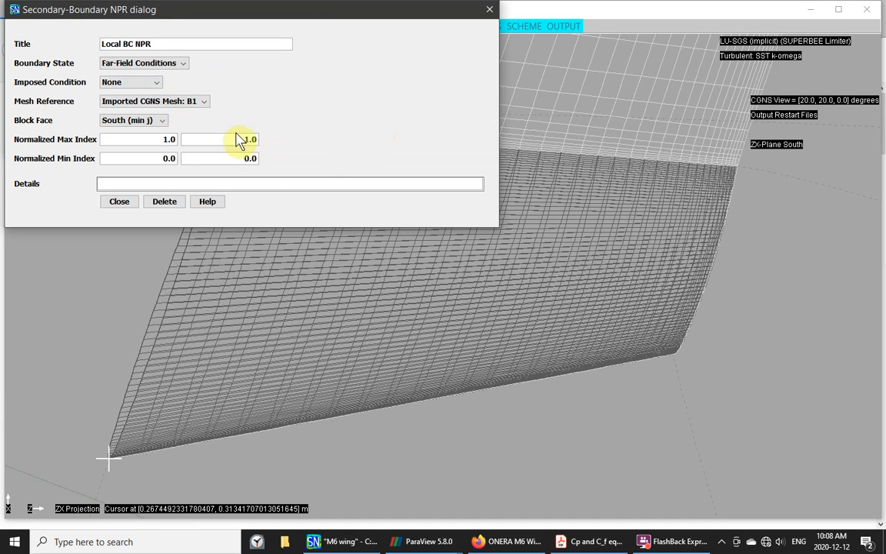
{"action": "left_click", "coordinate": [201, 102]}
{"action": "left_click", "coordinate": [191, 134]}
{"action": "left_click", "coordinate": [156, 85]}
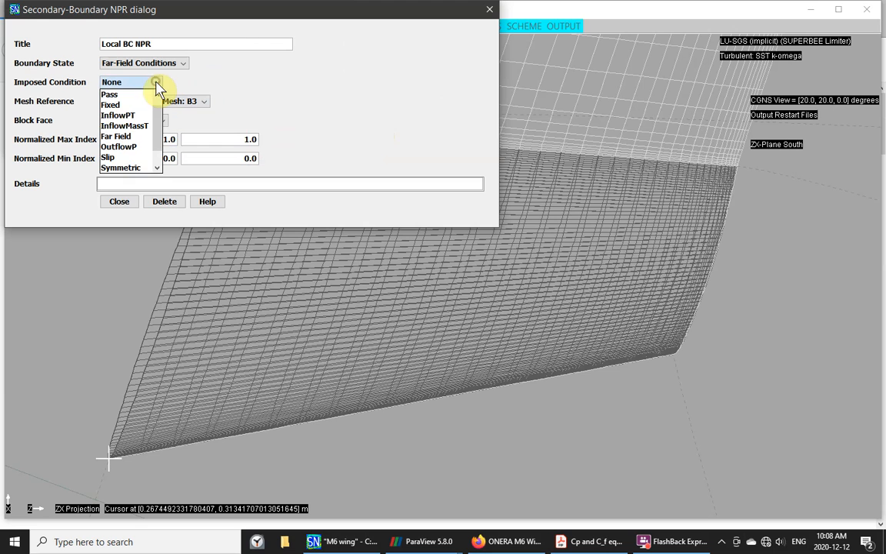
{"action": "left_click", "coordinate": [113, 158]}
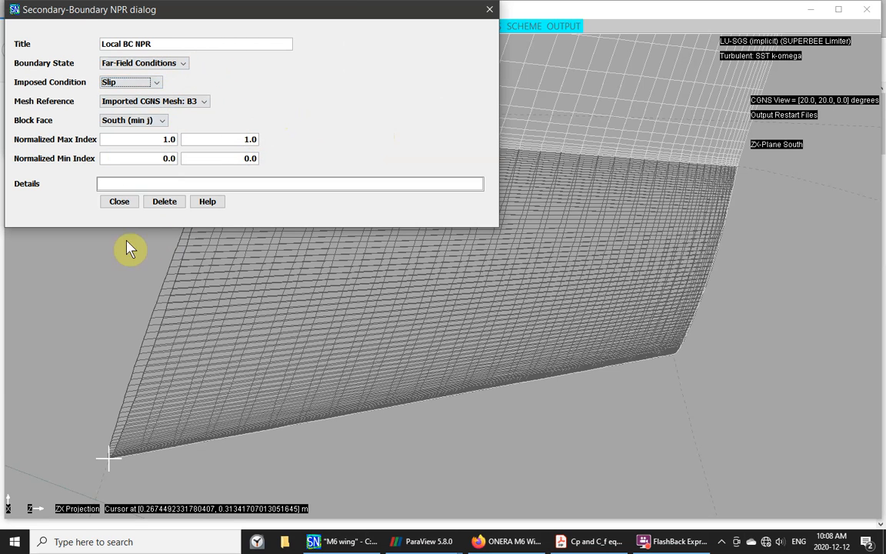
{"action": "left_click", "coordinate": [118, 201]}
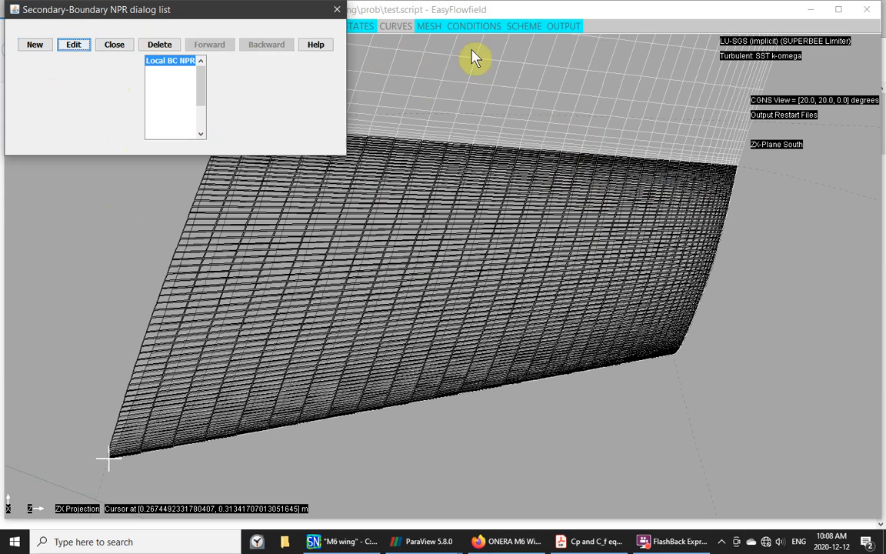
- Reset the Local BC NPR imposed condition to None and close both NPR windows
{"action": "left_click", "coordinate": [69, 48]}
{"action": "left_click", "coordinate": [162, 86]}
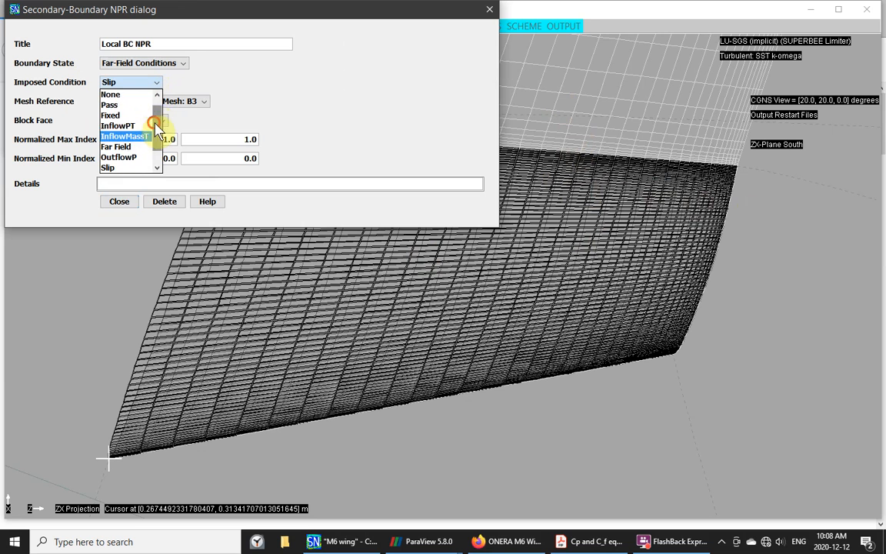
{"action": "left_click", "coordinate": [112, 94]}
{"action": "left_click", "coordinate": [119, 202]}
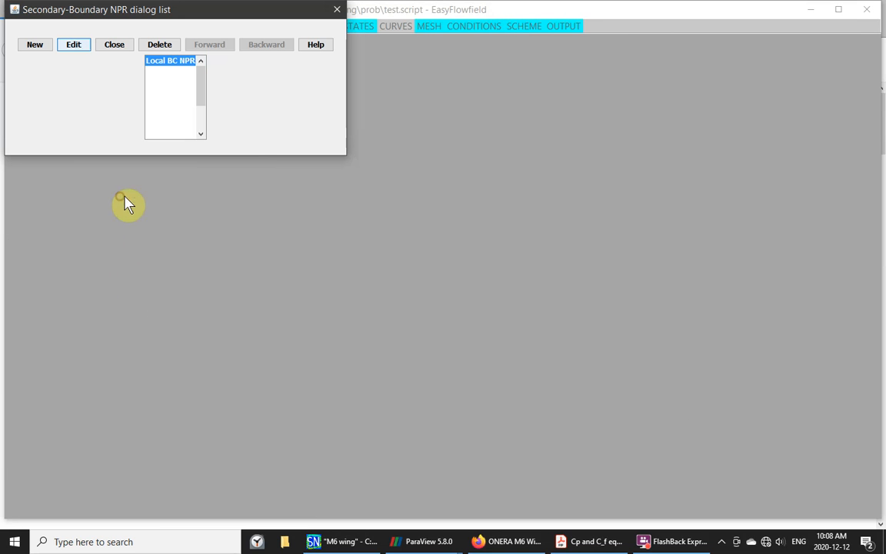
{"action": "left_click", "coordinate": [337, 10]}
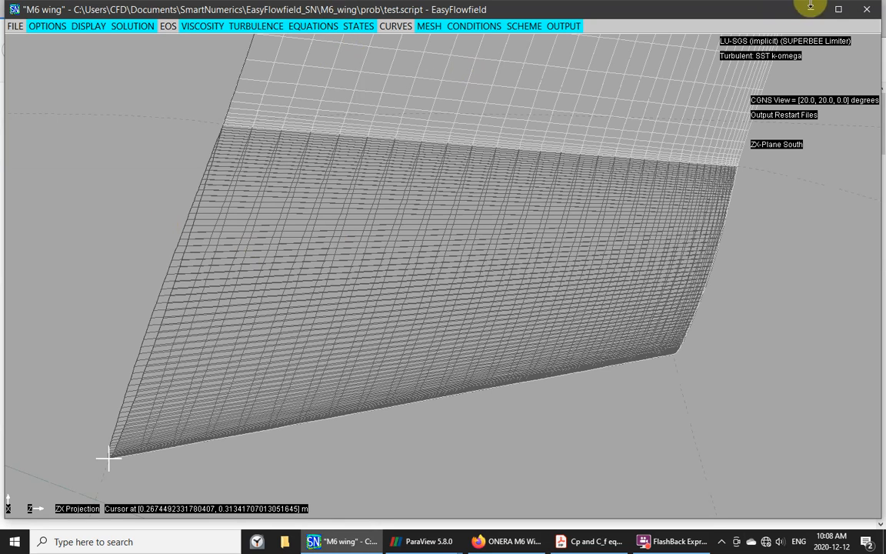
- Look through the CONDITIONS and SCHEME settings, ending with the OUTPUT settings list open
{"action": "left_click", "coordinate": [455, 27]}
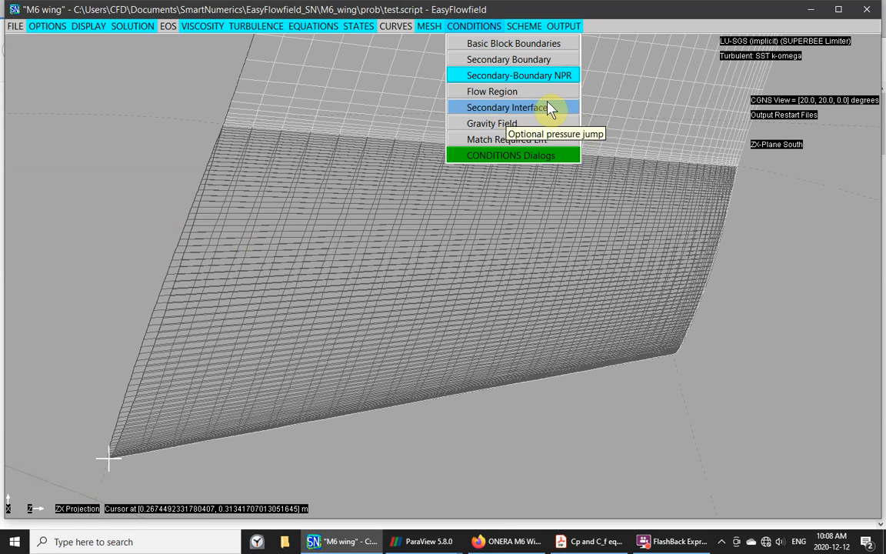
{"action": "left_click", "coordinate": [563, 26]}
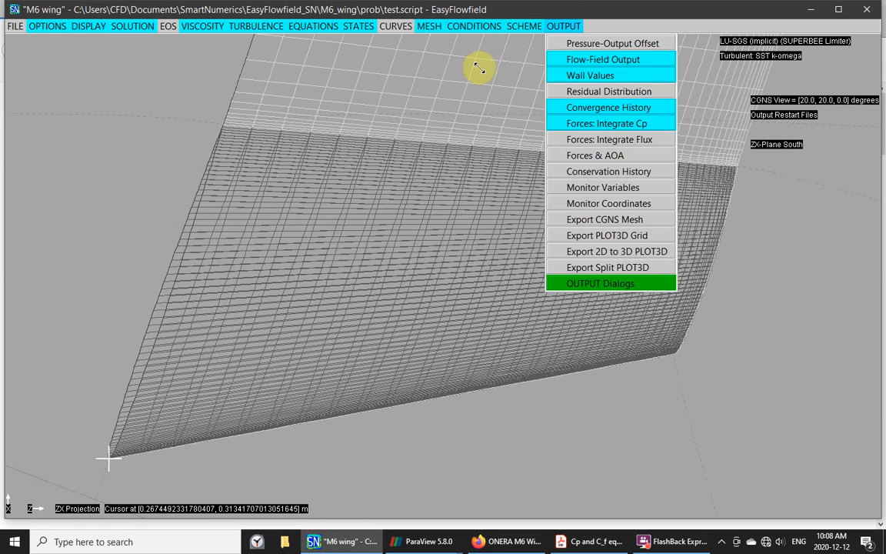
{"action": "mouse_move", "coordinate": [523, 27]}
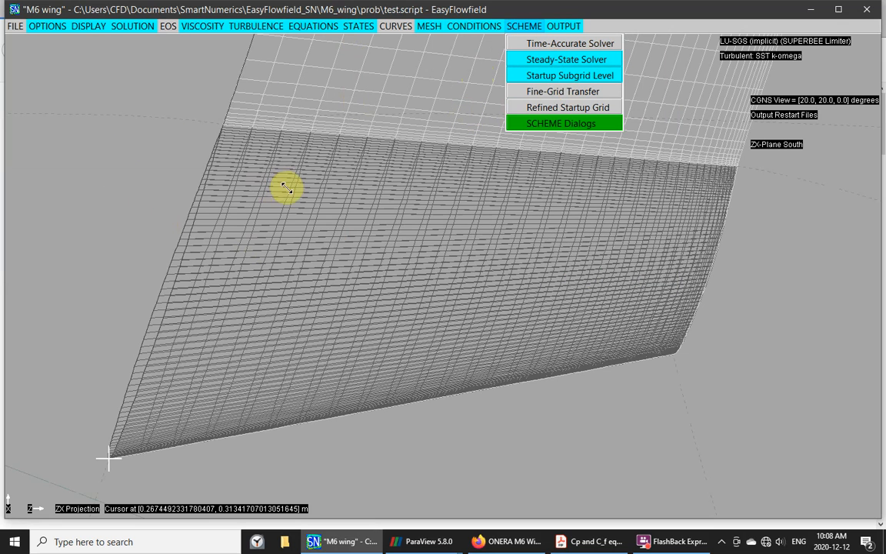
{"action": "left_click_drag", "start_coordinate": [320, 223], "coordinate": [453, 205]}
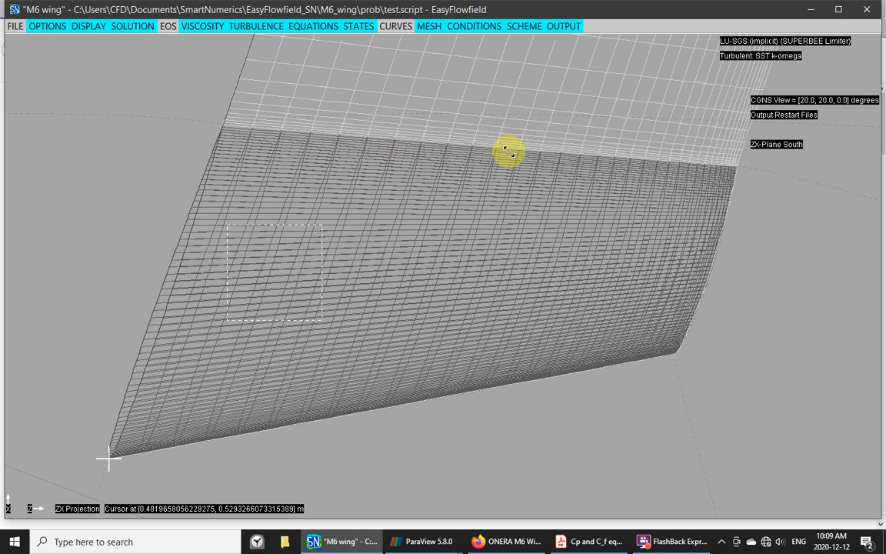
{"action": "left_click", "coordinate": [40, 24]}
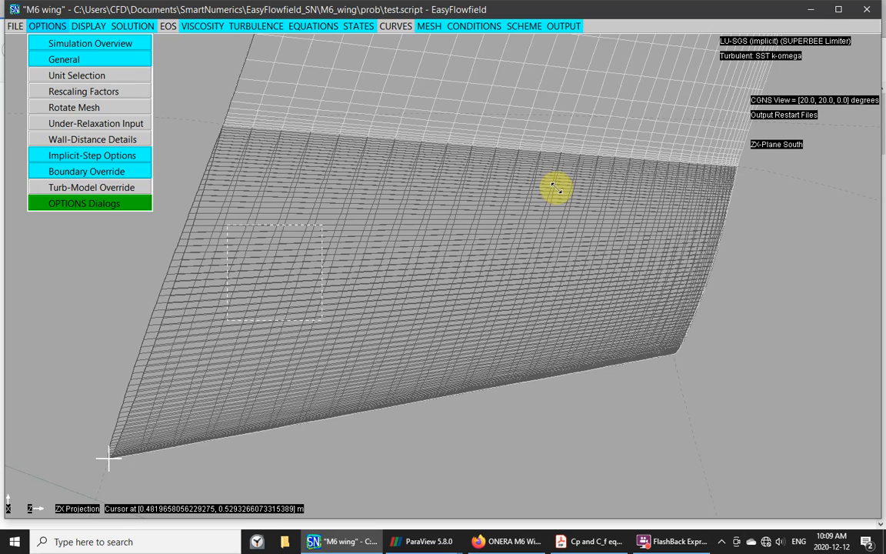
{"action": "left_click", "coordinate": [563, 28]}
{"action": "left_click", "coordinate": [563, 28]}
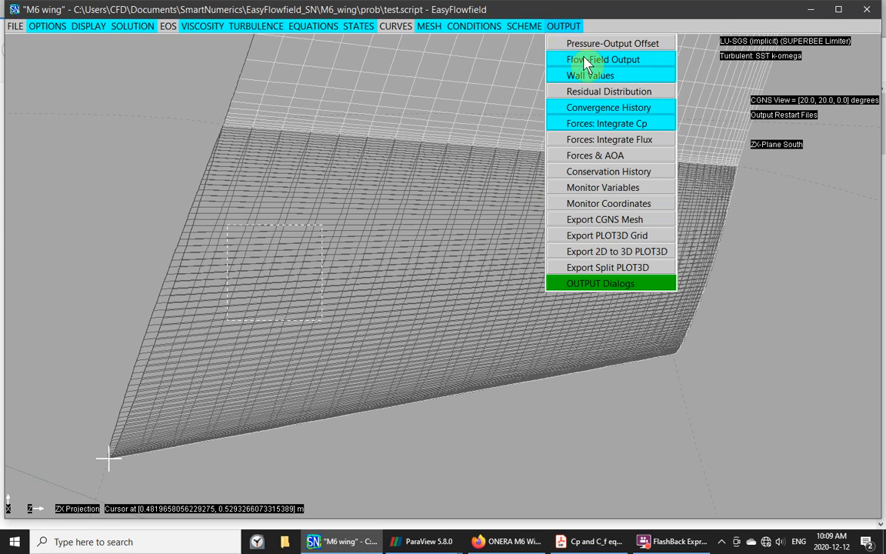
- Tick Export Subgrids Too for the CGNS mesh export, then delete that export entry
{"action": "left_click", "coordinate": [607, 220]}
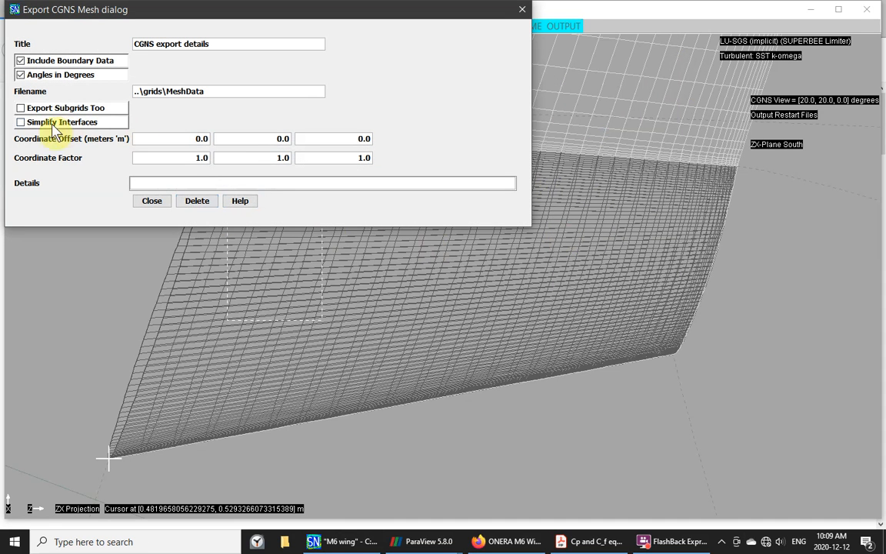
{"action": "left_click", "coordinate": [26, 111]}
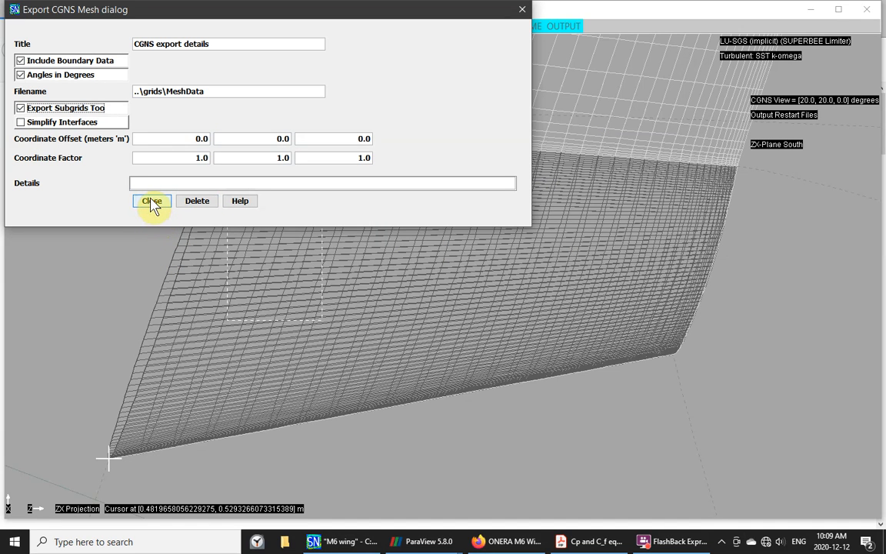
{"action": "left_click", "coordinate": [190, 202]}
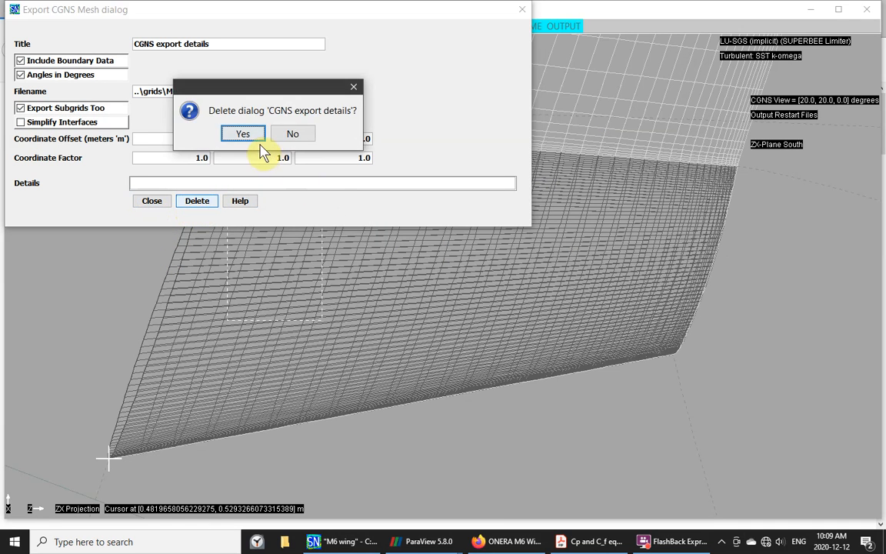
{"action": "left_click", "coordinate": [241, 134]}
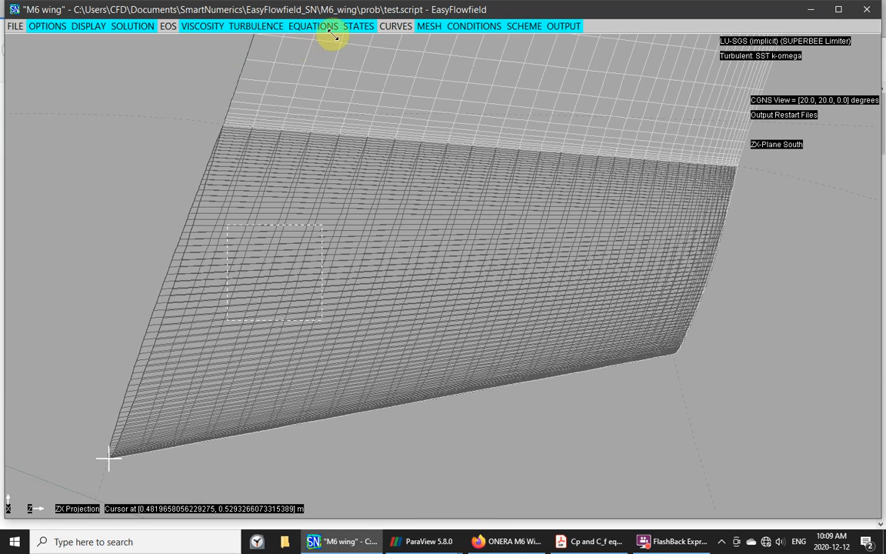
- Browse for another CGNS mesh but cancel, keeping m6wing_3.cgns as the imported mesh
{"action": "left_click", "coordinate": [431, 27]}
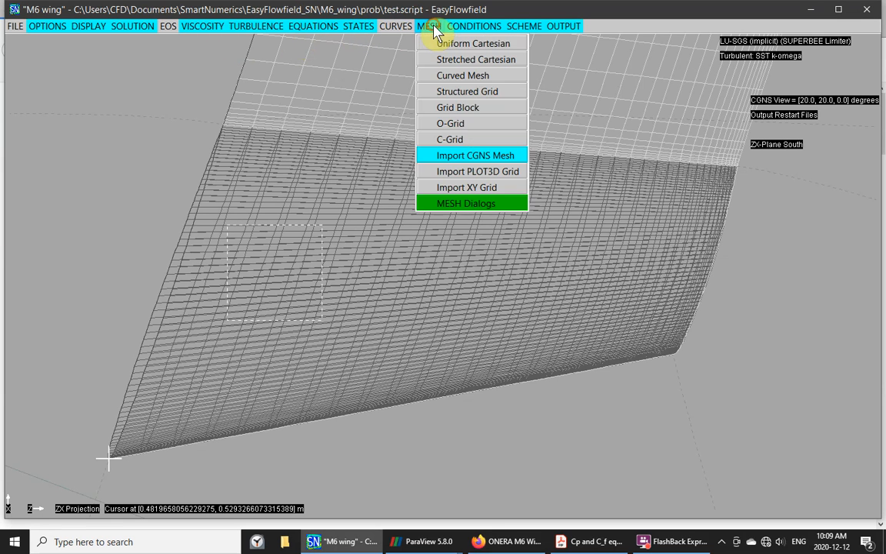
{"action": "left_click", "coordinate": [471, 157]}
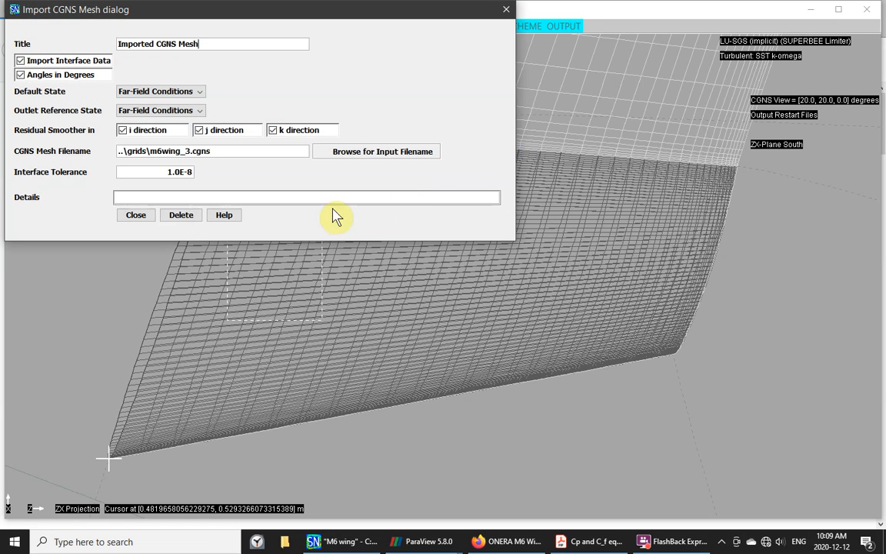
{"action": "left_click", "coordinate": [350, 154]}
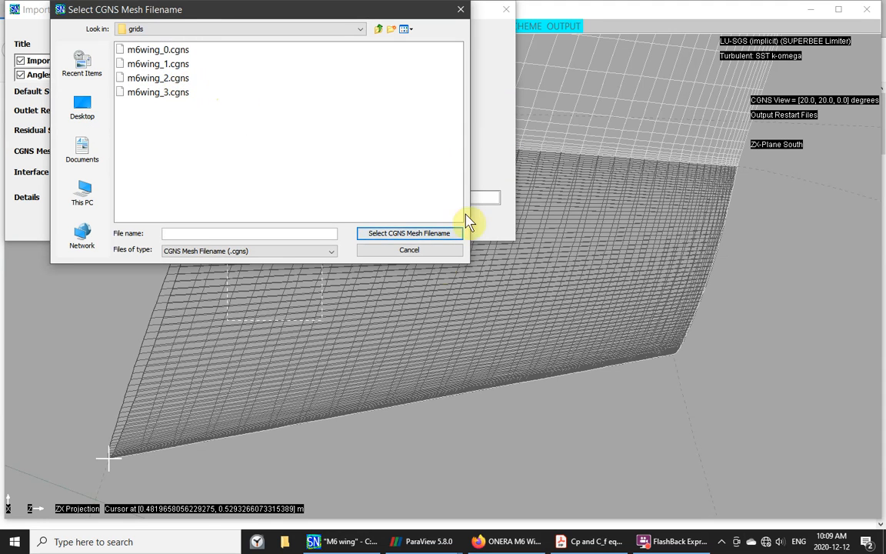
{"action": "left_click", "coordinate": [407, 254]}
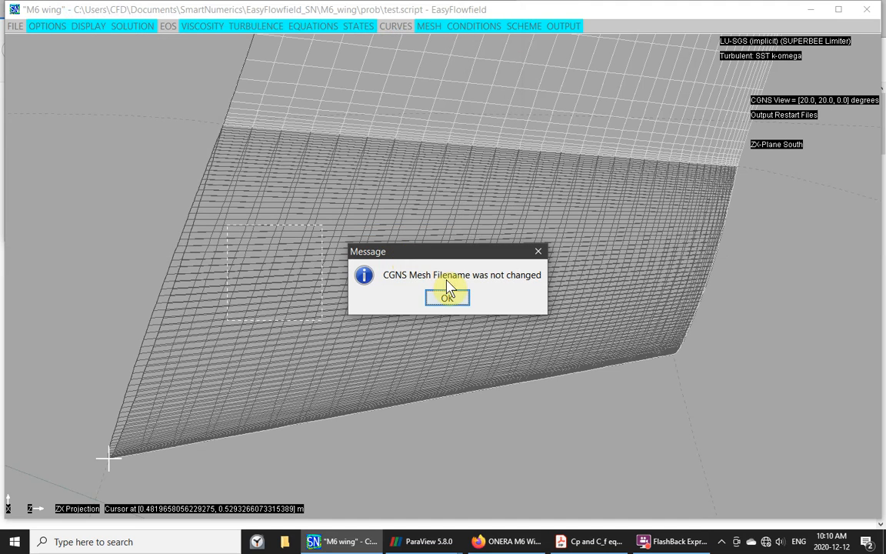
{"action": "left_click", "coordinate": [457, 301]}
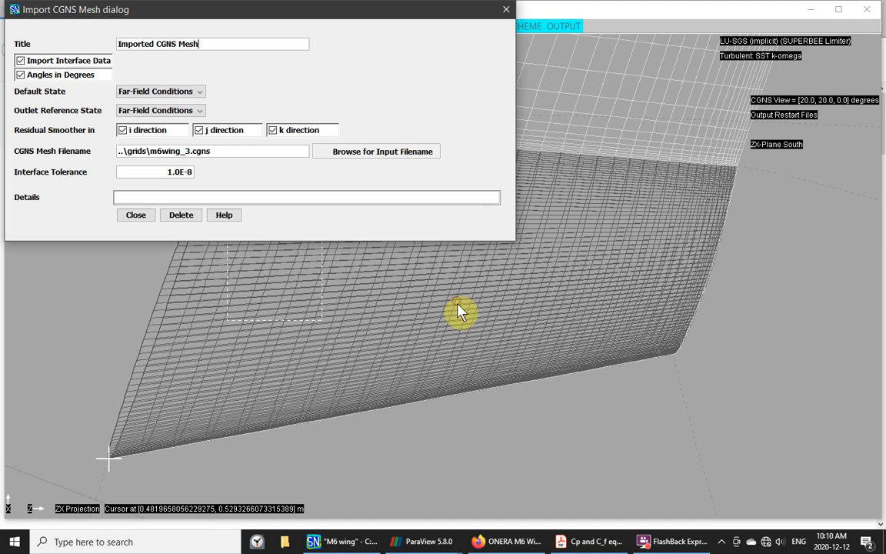
{"action": "left_click", "coordinate": [505, 12]}
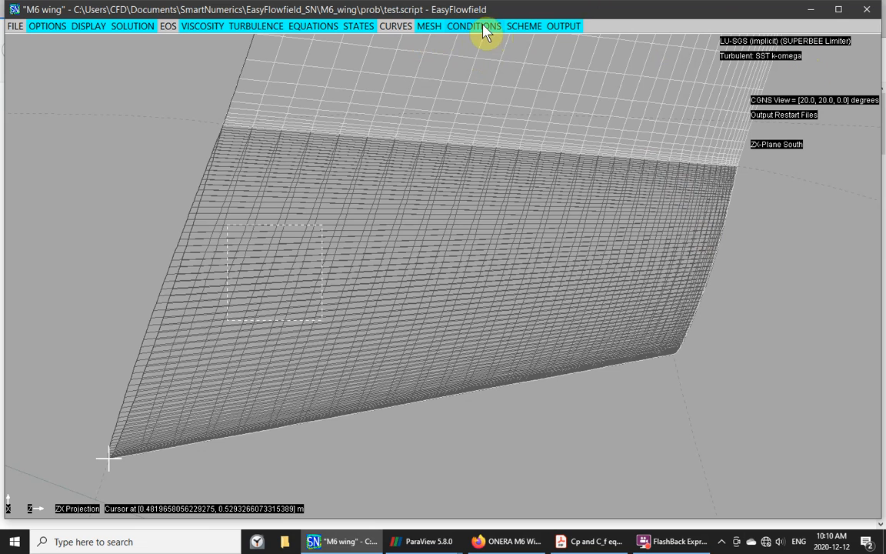
- Inspect Subgrid 1's startup subgrid level settings, then close its editor and the subgrid list
{"action": "left_click", "coordinate": [524, 28]}
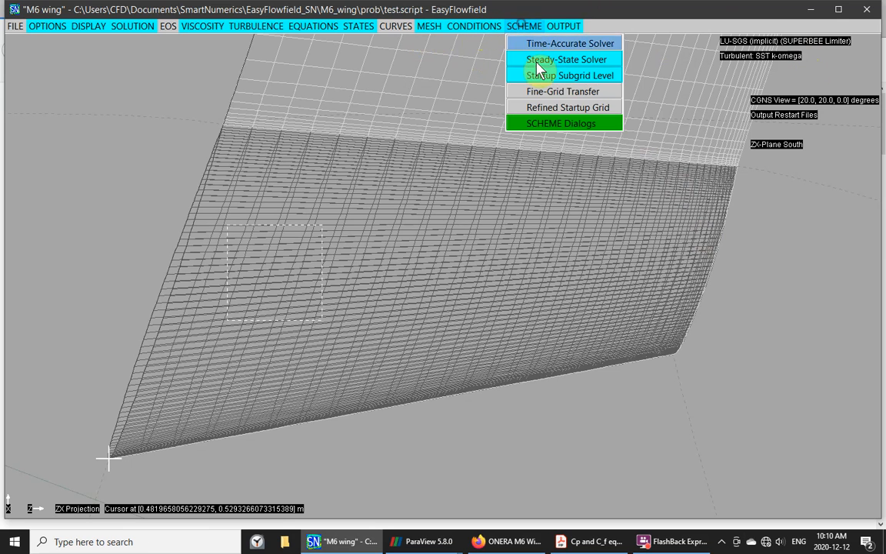
{"action": "left_click", "coordinate": [540, 82]}
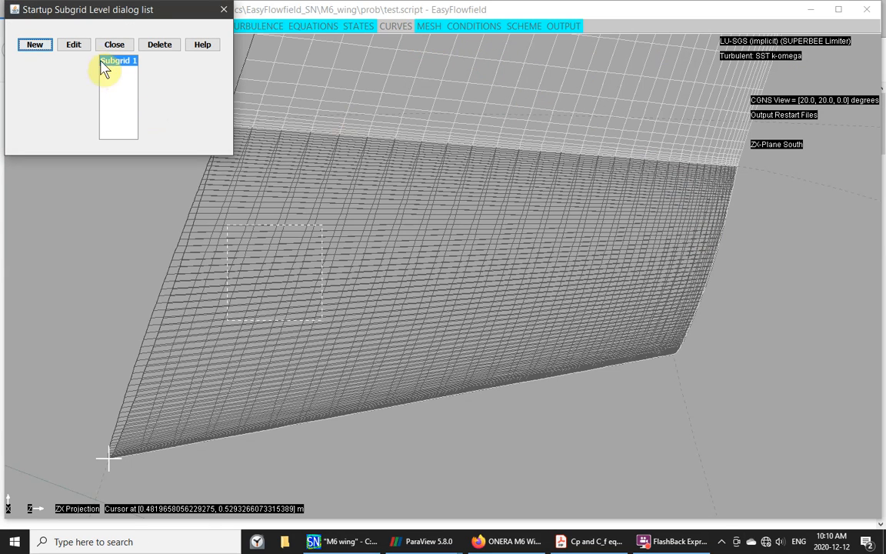
{"action": "left_click", "coordinate": [77, 45]}
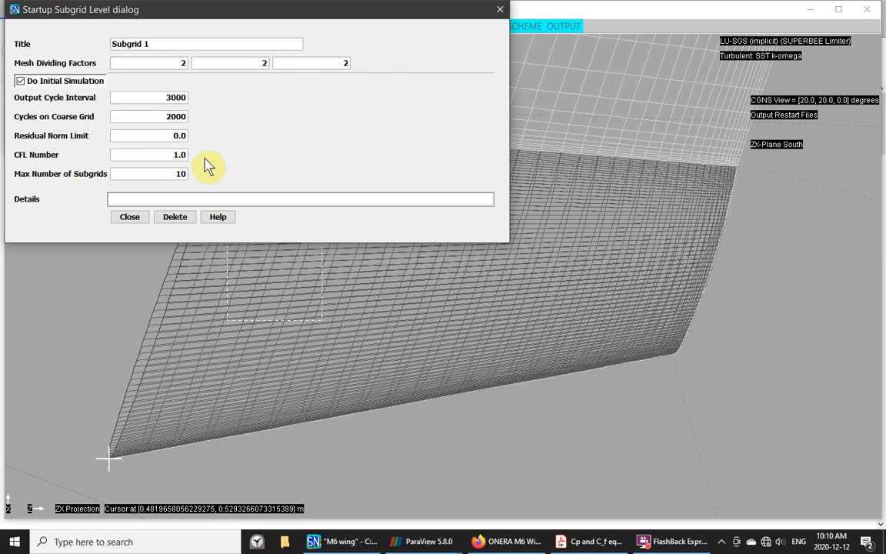
{"action": "left_click", "coordinate": [130, 218]}
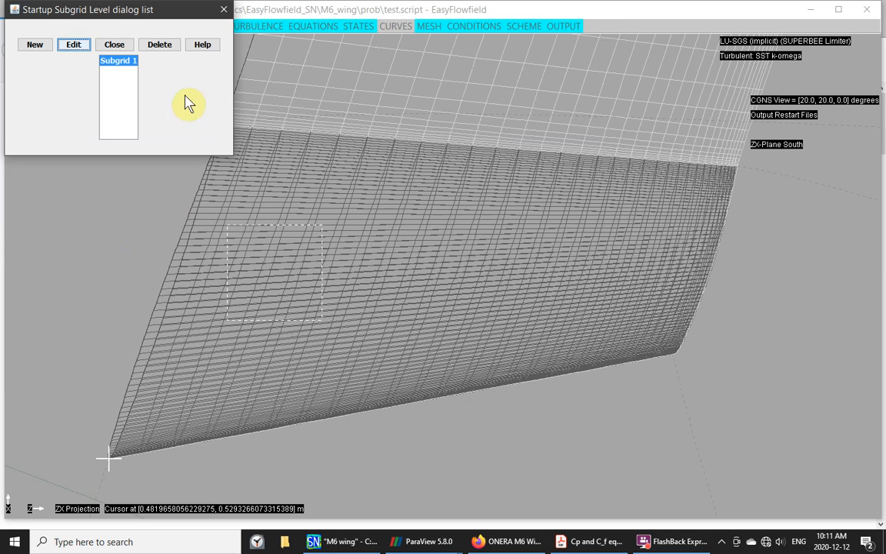
{"action": "left_click", "coordinate": [223, 11]}
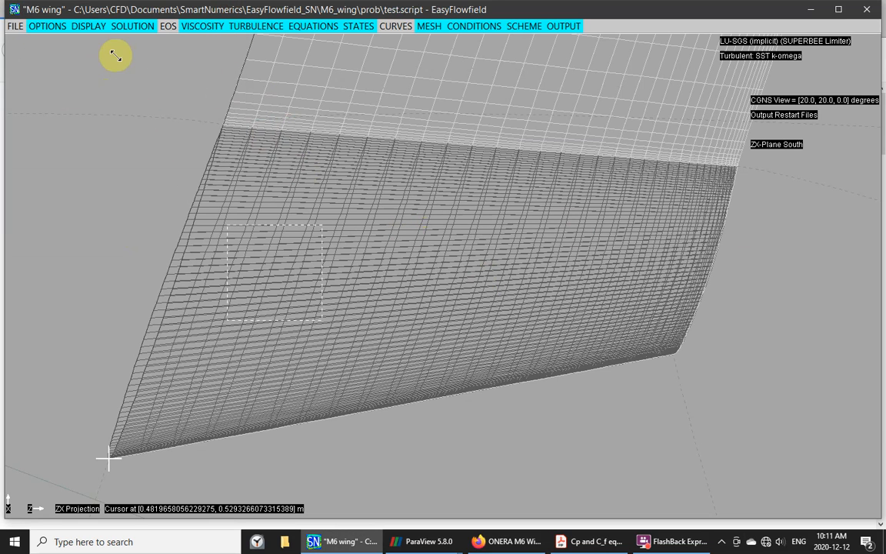
{"action": "left_click", "coordinate": [125, 31]}
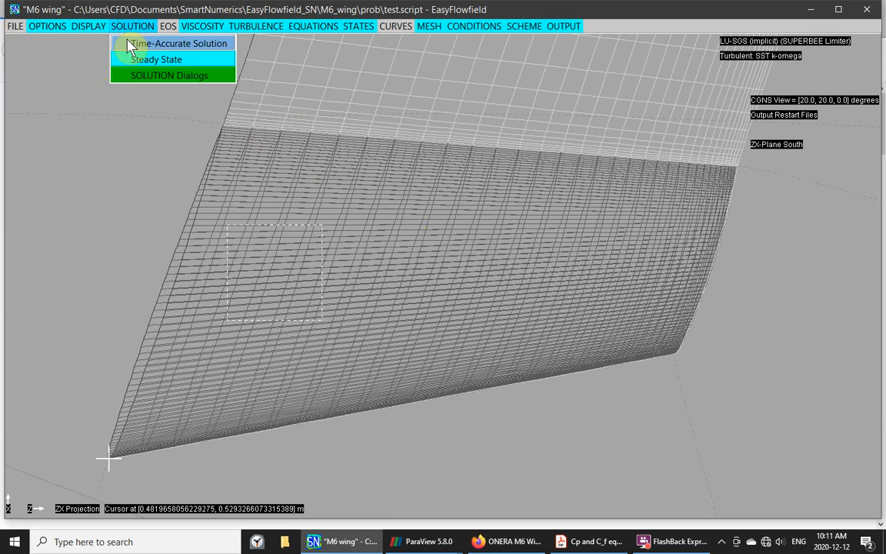
{"action": "left_click", "coordinate": [131, 57]}
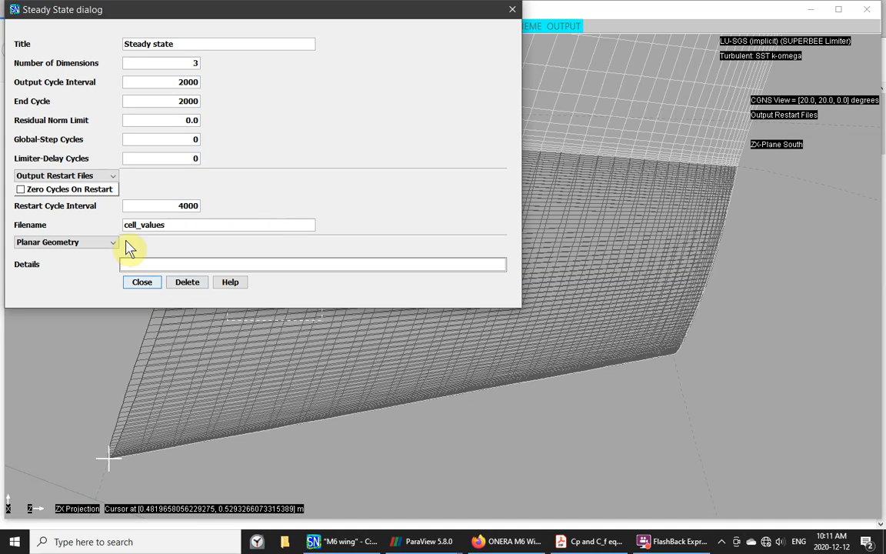
{"action": "left_click", "coordinate": [112, 182]}
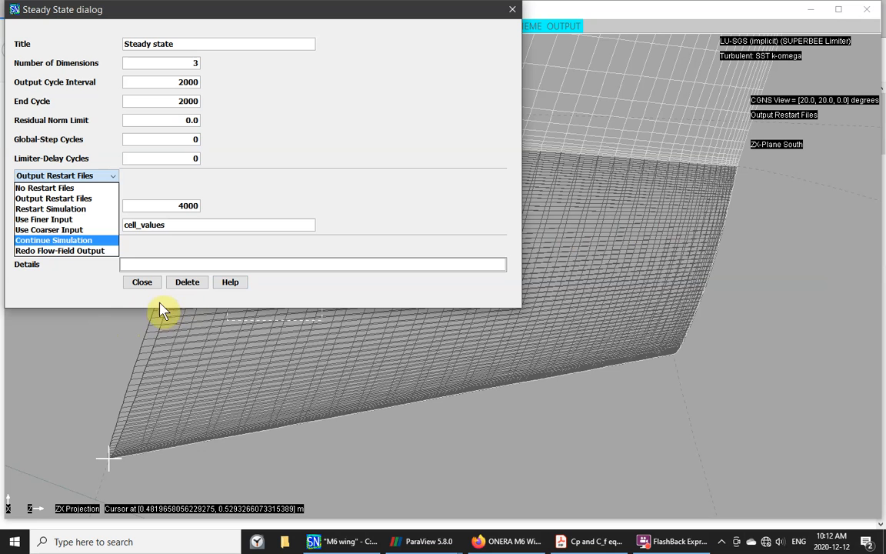
{"action": "left_click", "coordinate": [144, 286]}
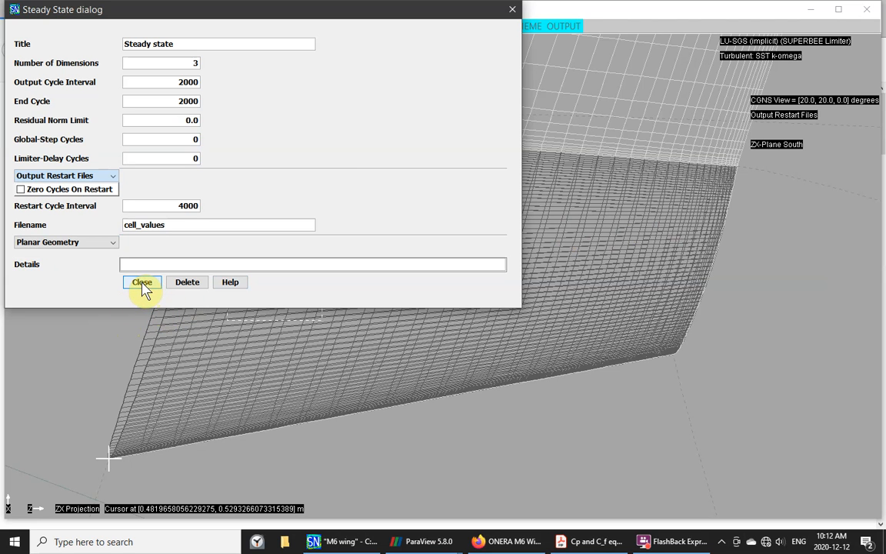
{"action": "left_click", "coordinate": [142, 283]}
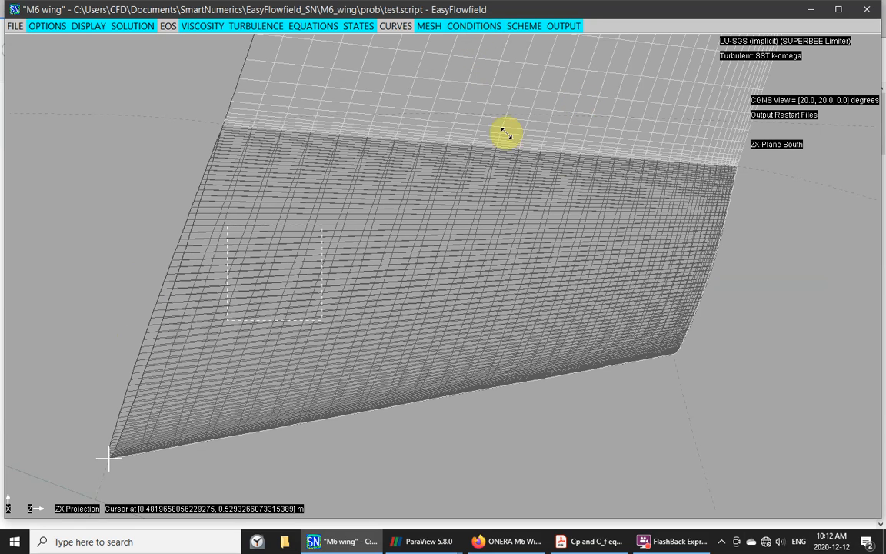
- Open the Wall Values output settings and check the Output choices, keeping Output Cp & Friction
{"action": "left_click", "coordinate": [564, 26]}
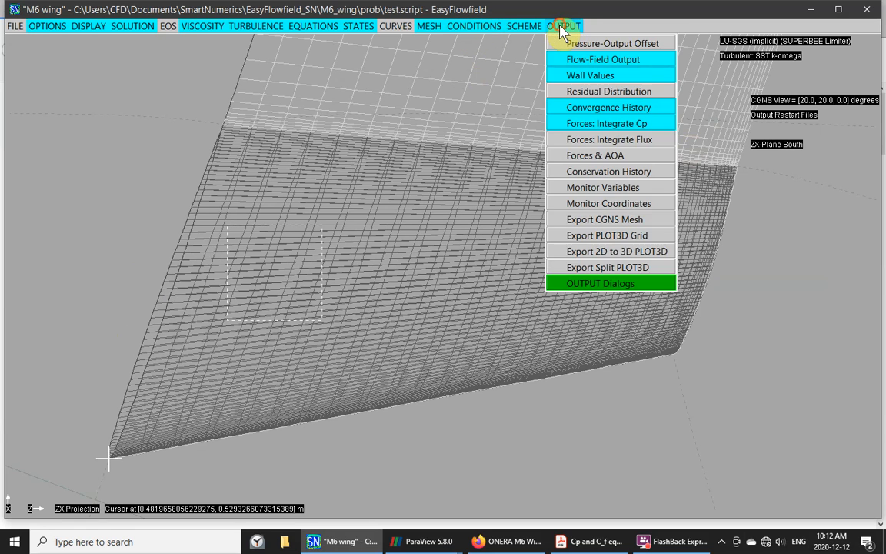
{"action": "left_click", "coordinate": [586, 76]}
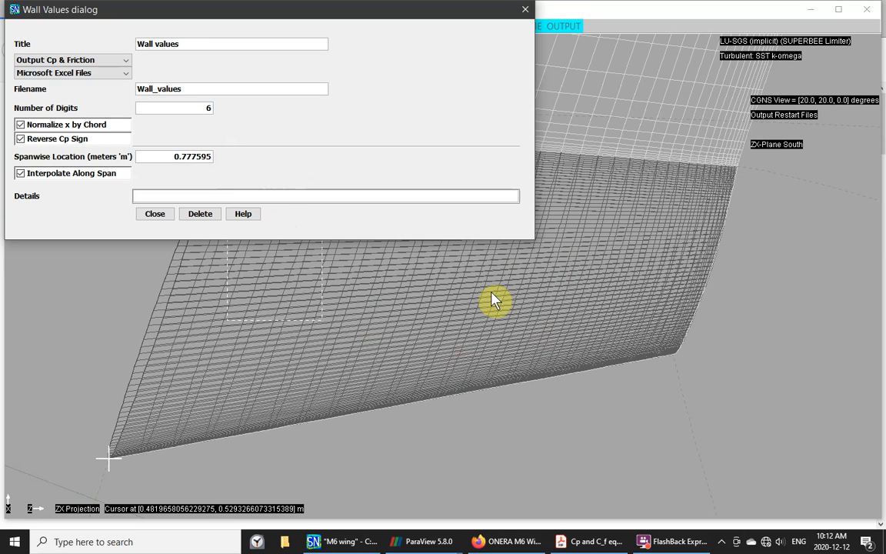
{"action": "left_click", "coordinate": [125, 62]}
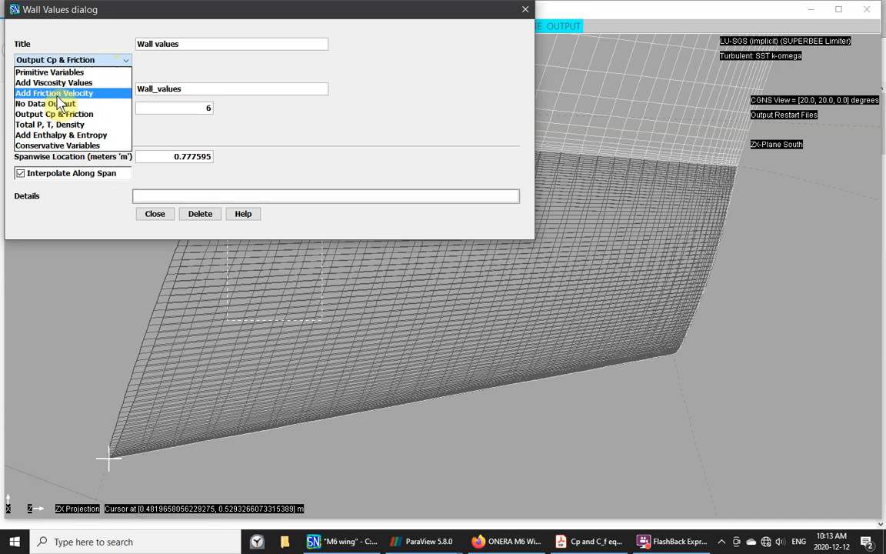
{"action": "left_click", "coordinate": [421, 92]}
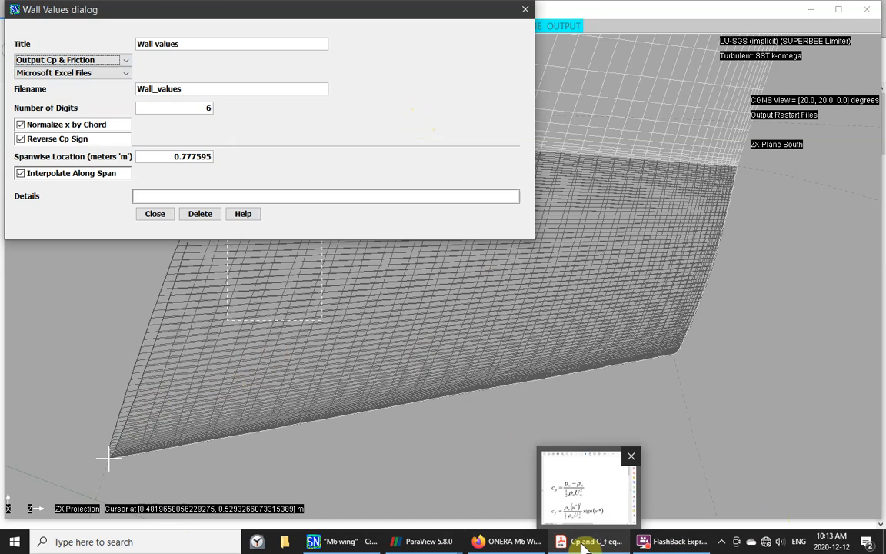
{"action": "left_click", "coordinate": [583, 542]}
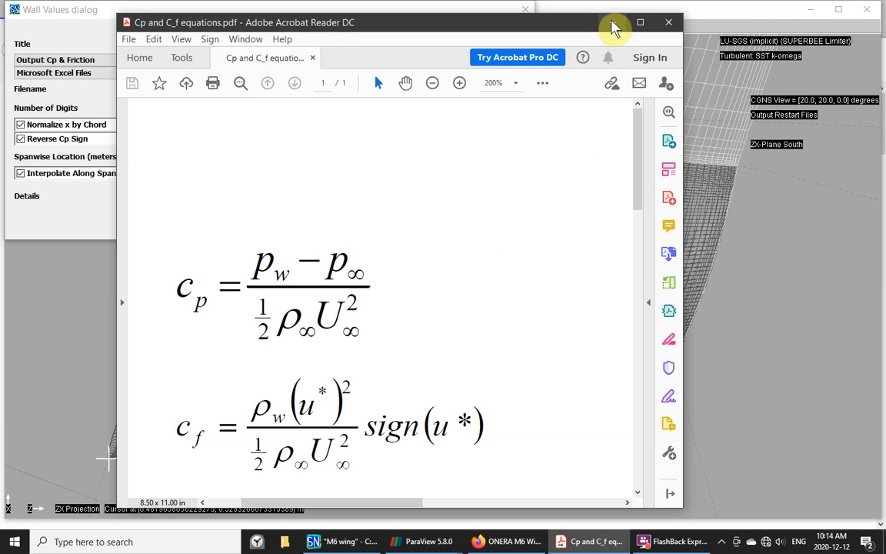
{"action": "left_click", "coordinate": [612, 23]}
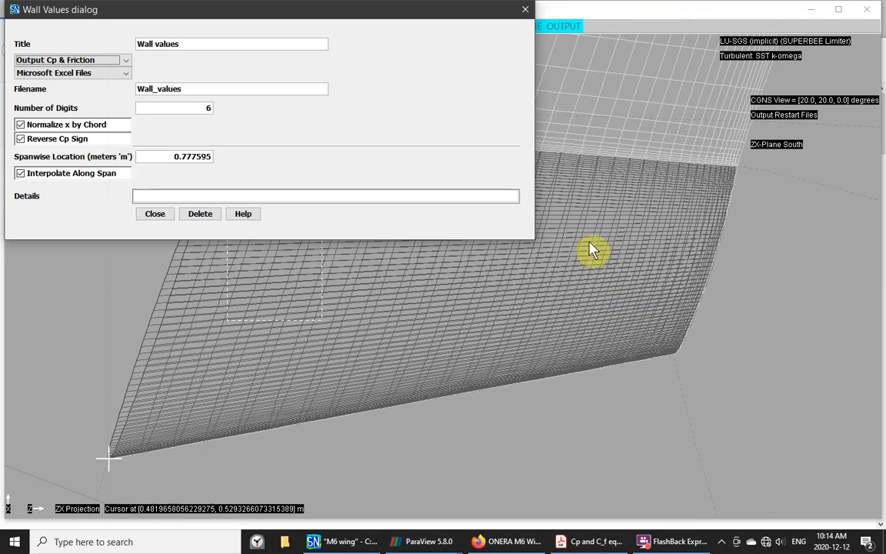
- Close the Wall Values dialog and switch to the ParaView window with the residuals chart
{"action": "left_click", "coordinate": [153, 216]}
{"action": "left_click", "coordinate": [155, 215]}
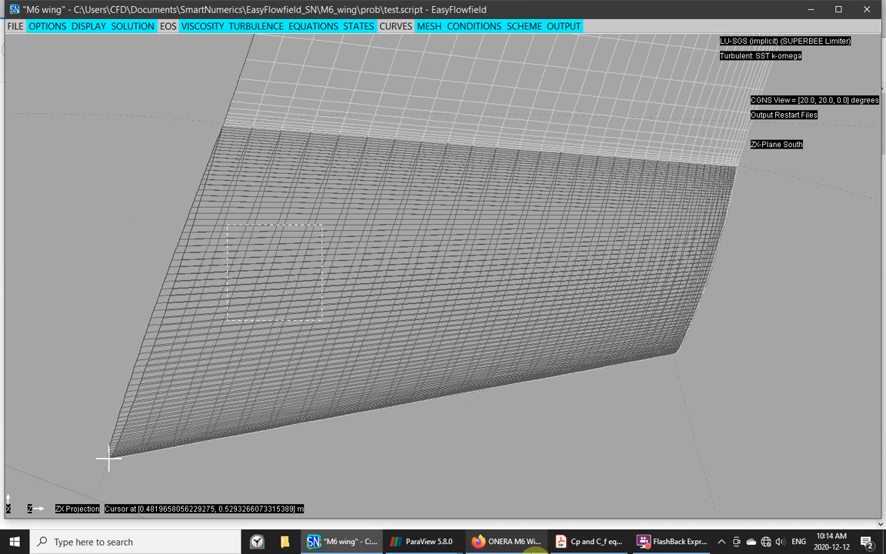
{"action": "mouse_move", "coordinate": [534, 547]}
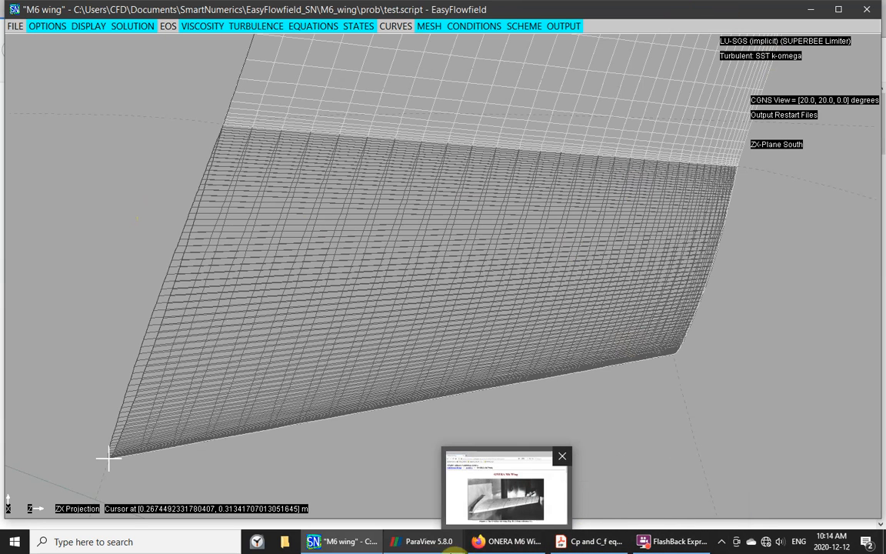
{"action": "mouse_move", "coordinate": [411, 547]}
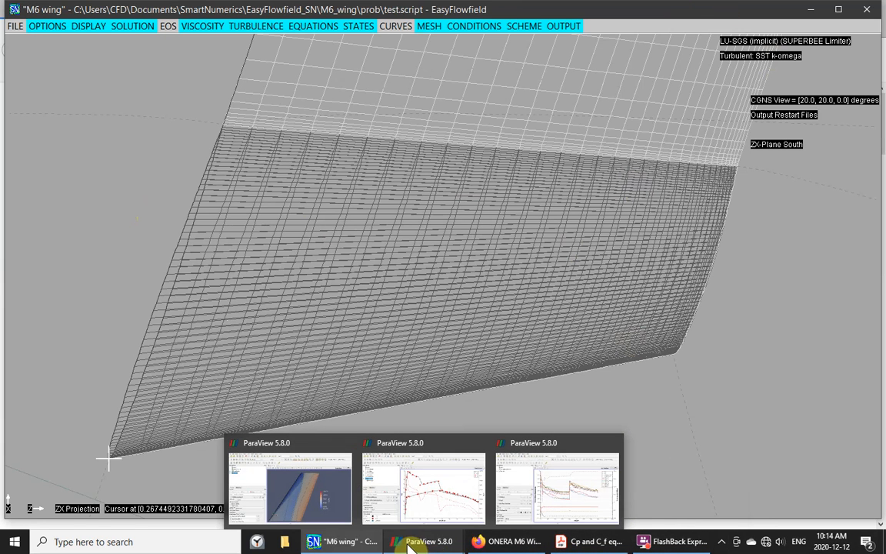
{"action": "left_click", "coordinate": [558, 498]}
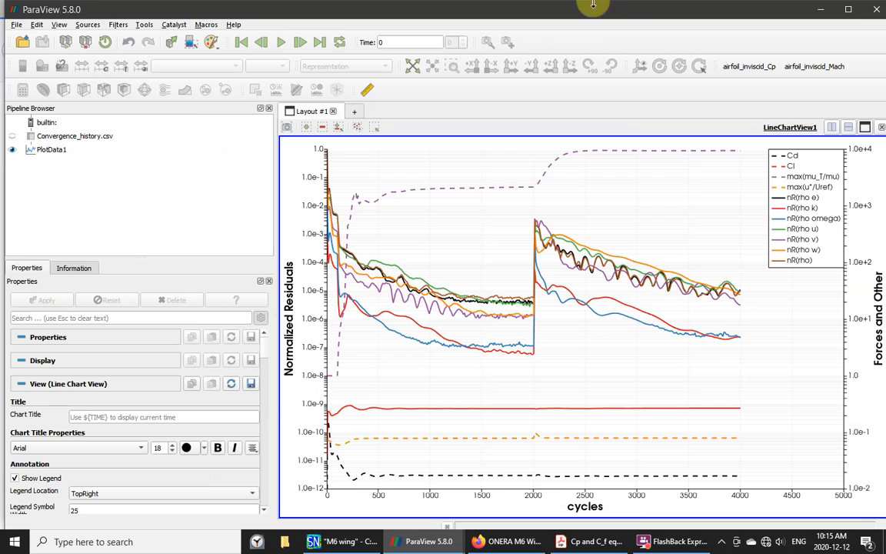
- Delete Convergence_history.csv and PlotData1 from the pipeline and close LineChartView1
{"action": "left_click", "coordinate": [58, 146]}
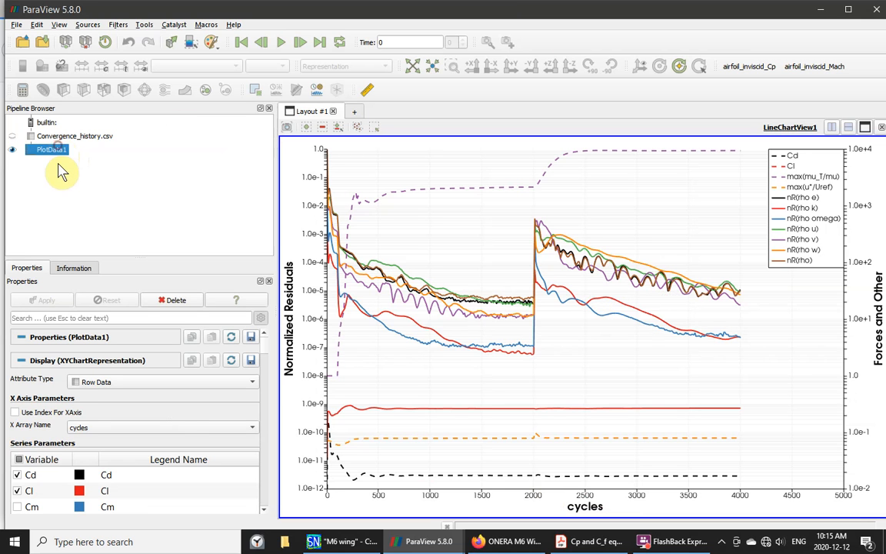
{"action": "key", "text": "ctrl+a"}
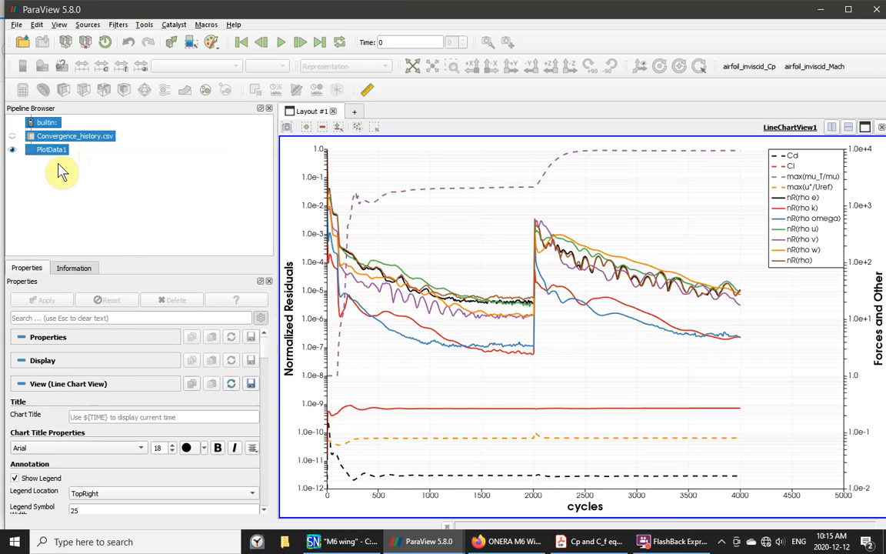
{"action": "key", "text": "Delete"}
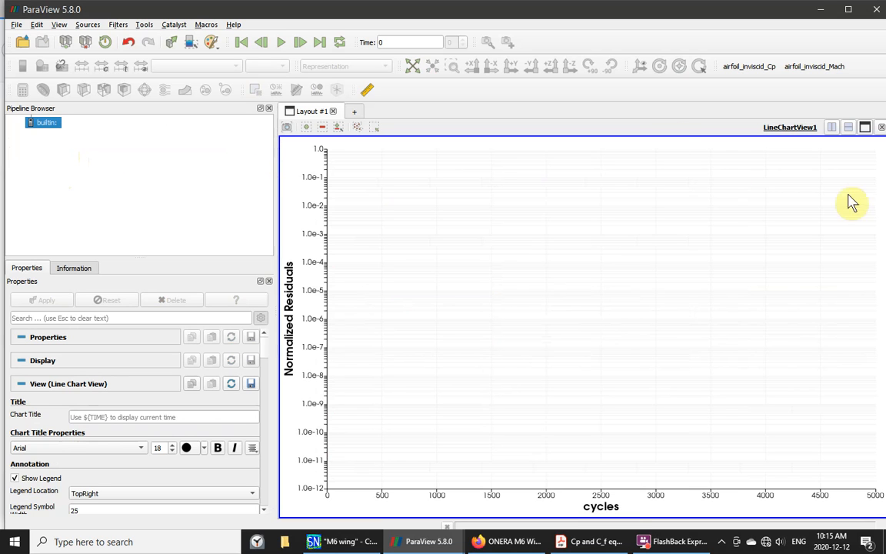
{"action": "left_click", "coordinate": [880, 127]}
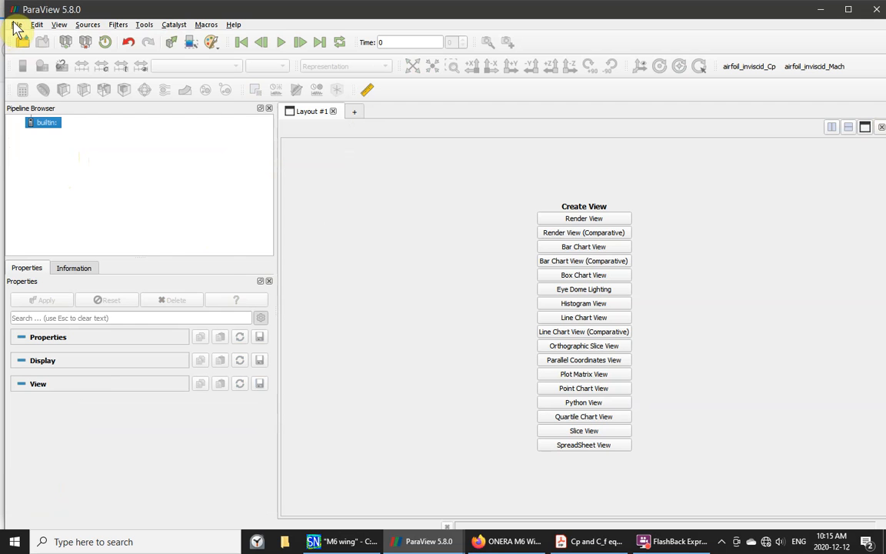
- Open Wall_values1.csv, cp3lexp.txt and cp3uexp.txt together, then apply cp3uexp.txt
{"action": "left_click", "coordinate": [16, 26]}
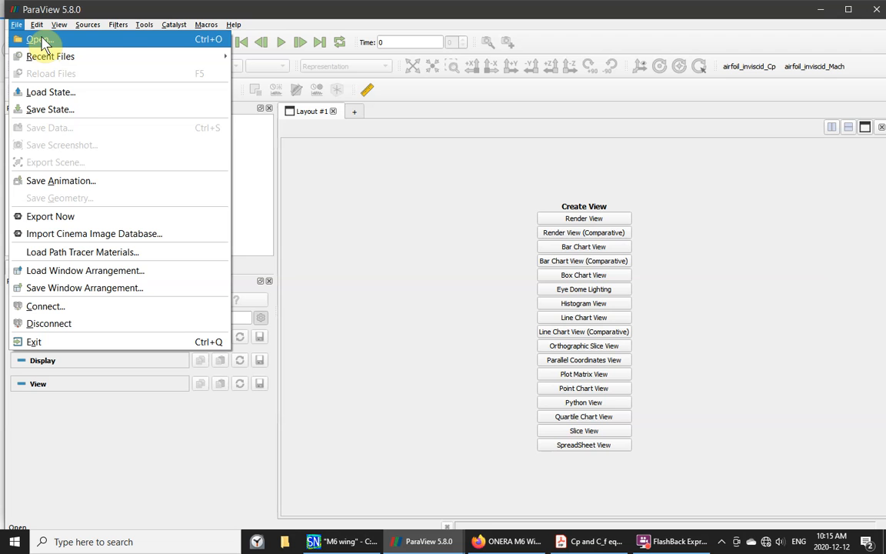
{"action": "left_click", "coordinate": [40, 40]}
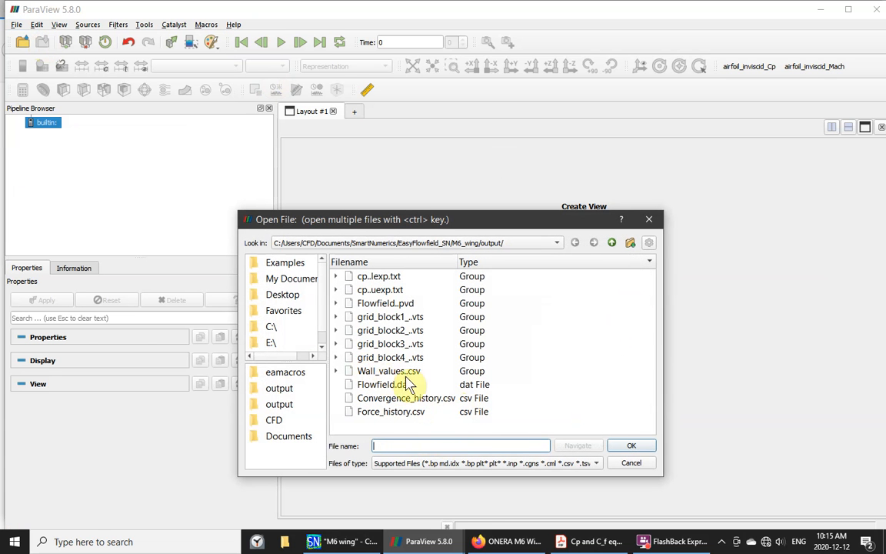
{"action": "left_click", "coordinate": [336, 371]}
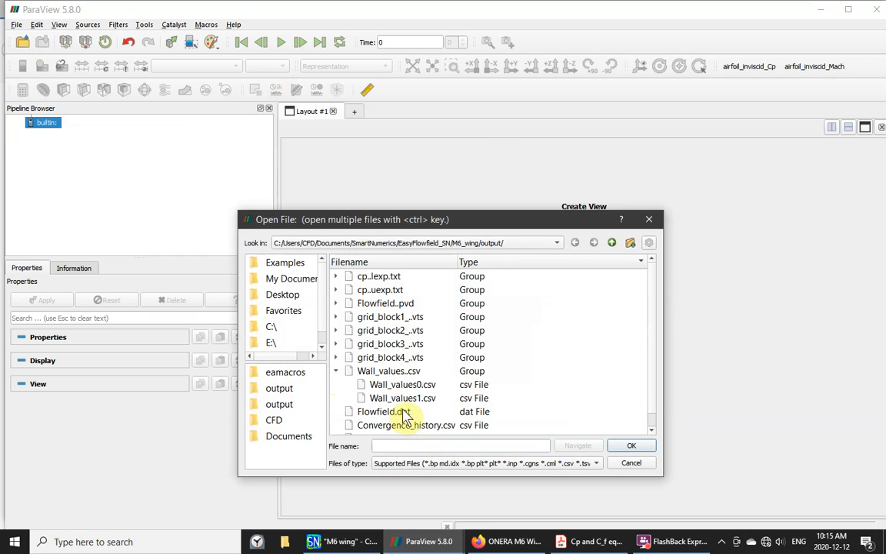
{"action": "left_click", "coordinate": [380, 398]}
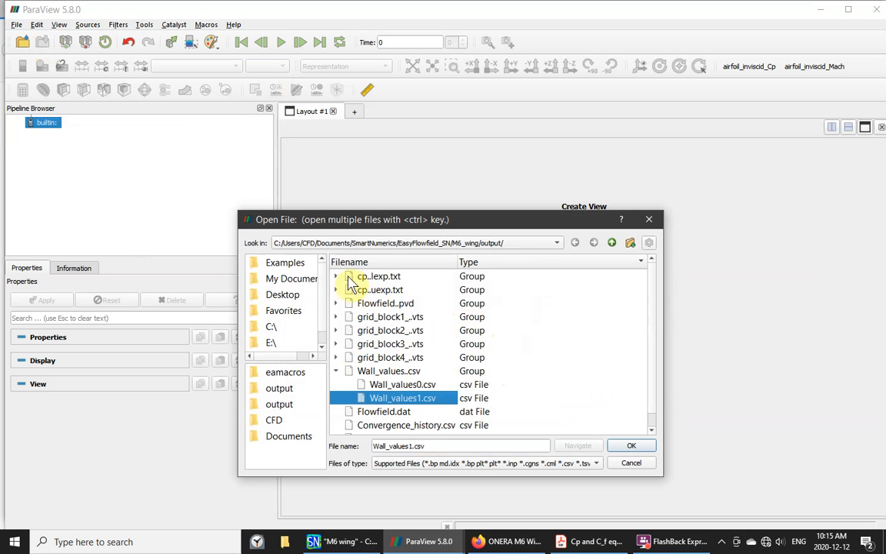
{"action": "left_click", "coordinate": [335, 277]}
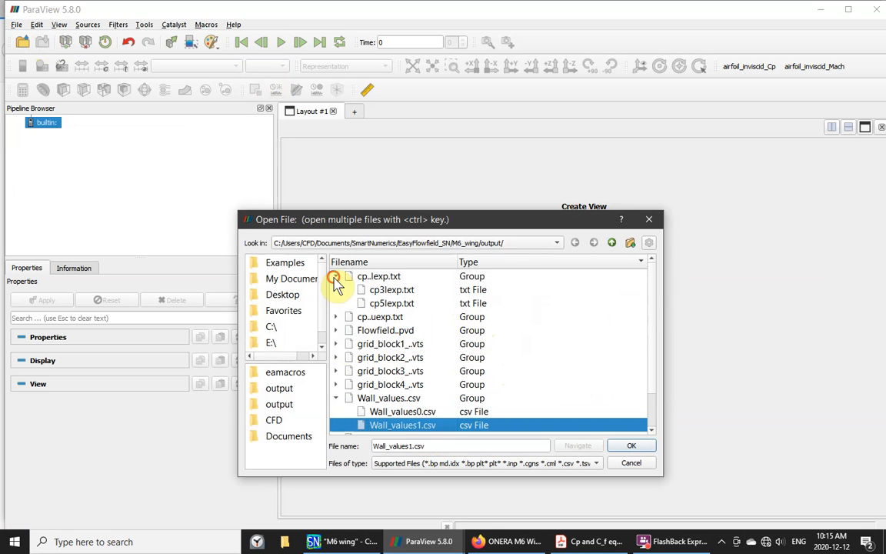
{"action": "left_click", "coordinate": [382, 291], "text": "ctrl"}
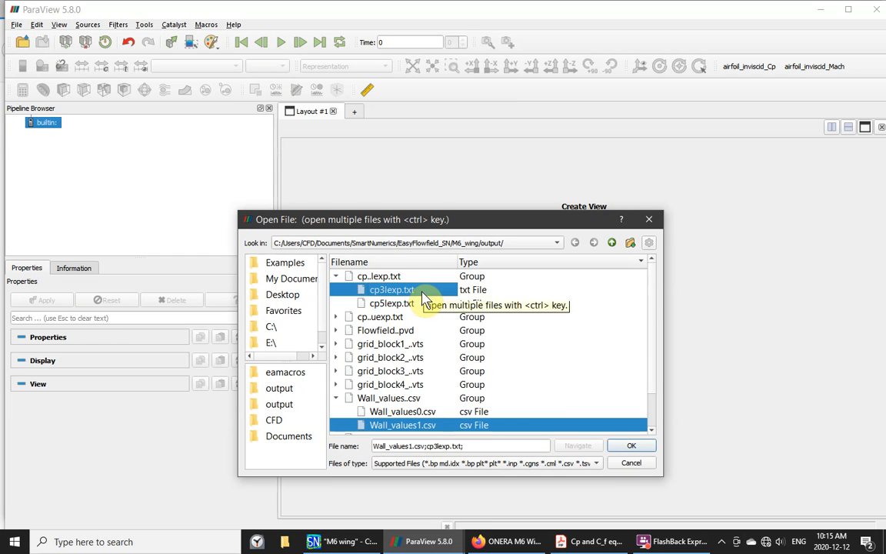
{"action": "left_click", "coordinate": [335, 317]}
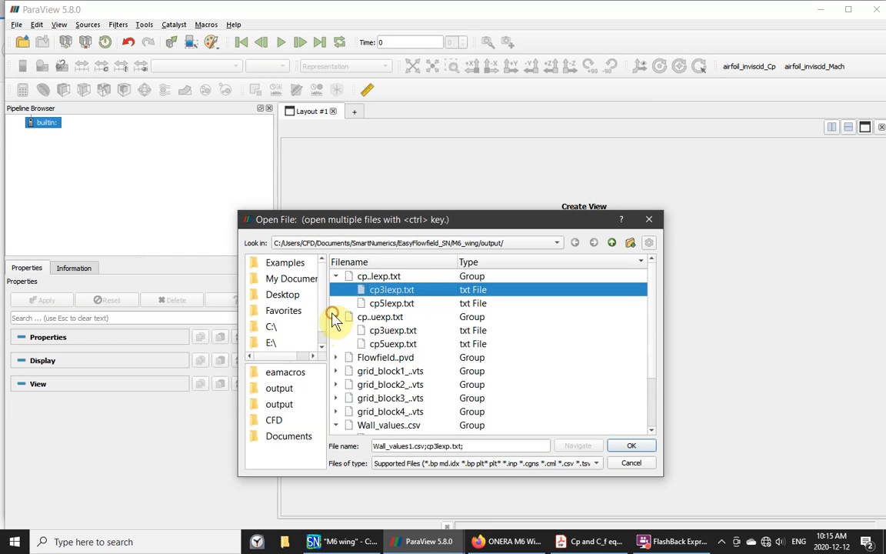
{"action": "left_click", "coordinate": [380, 331], "text": "ctrl"}
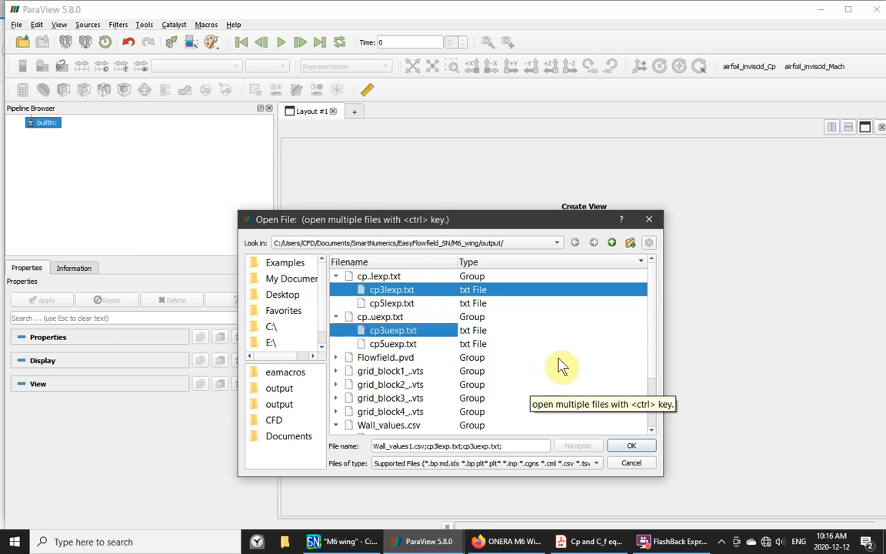
{"action": "left_click_drag", "start_coordinate": [653, 371], "coordinate": [652, 388]}
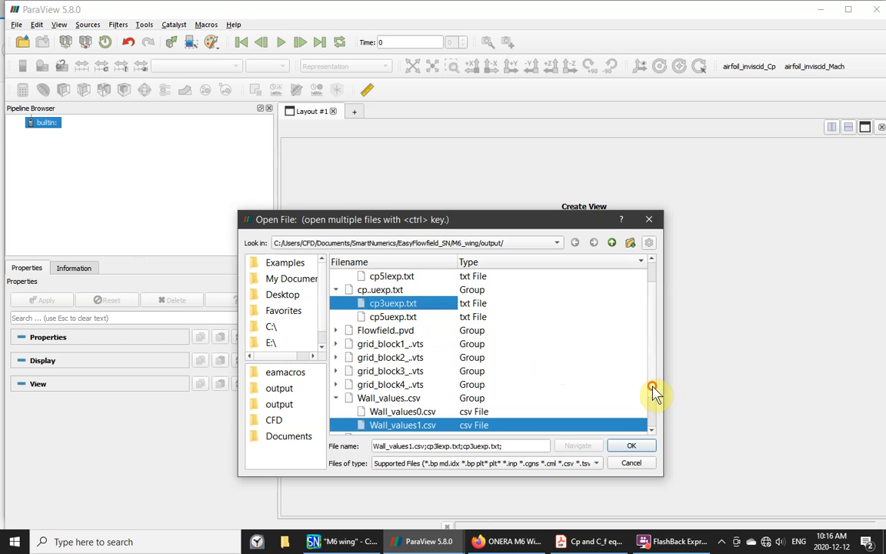
{"action": "left_click", "coordinate": [630, 446]}
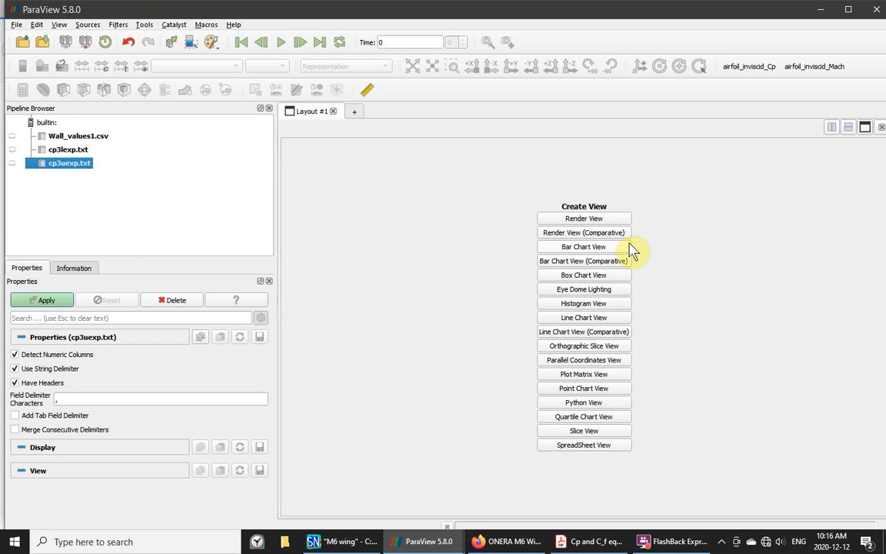
{"action": "left_click", "coordinate": [40, 301]}
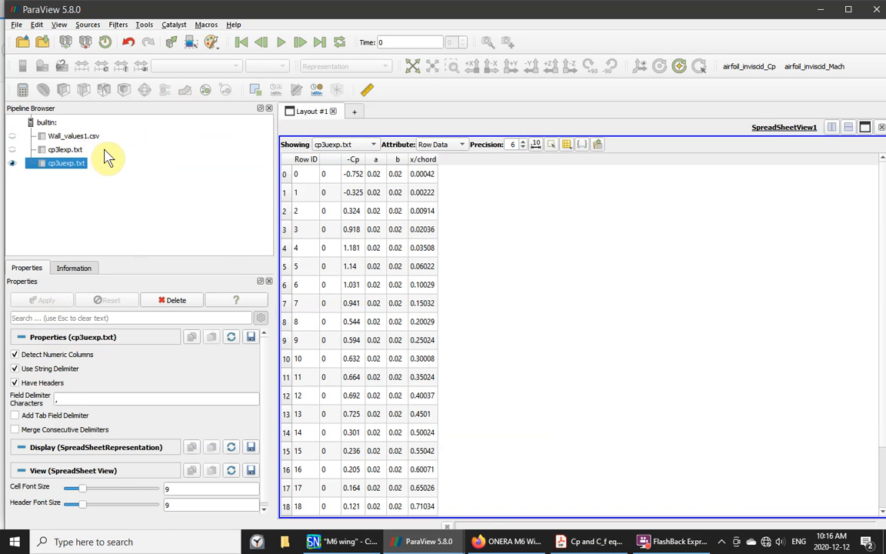
- Add a Plot Data filter to Wall_values1.csv and apply it as a line chart
{"action": "left_click", "coordinate": [77, 137]}
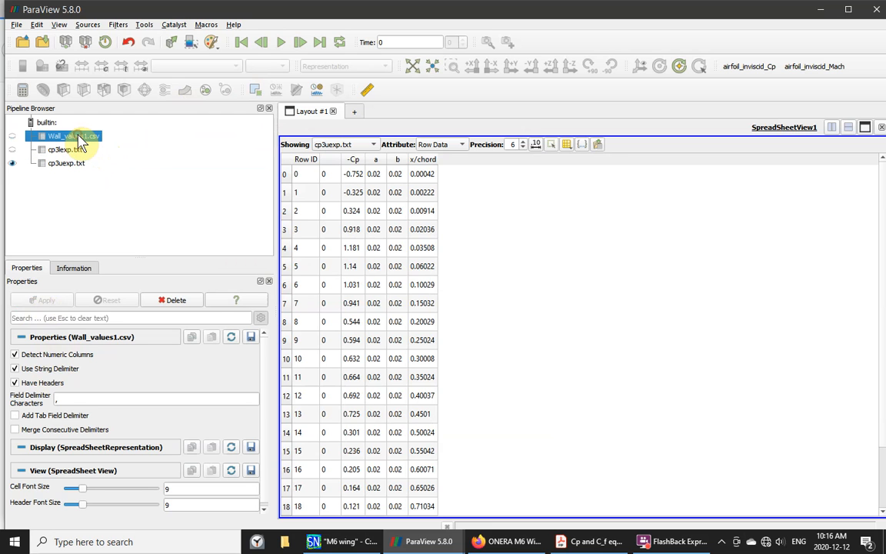
{"action": "right_click", "coordinate": [77, 137]}
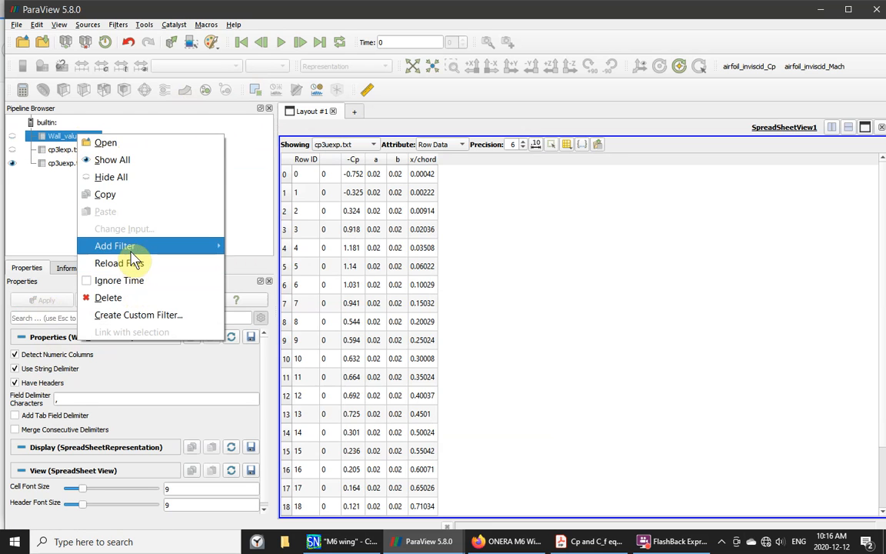
{"action": "mouse_move", "coordinate": [176, 248]}
{"action": "mouse_move", "coordinate": [275, 312]}
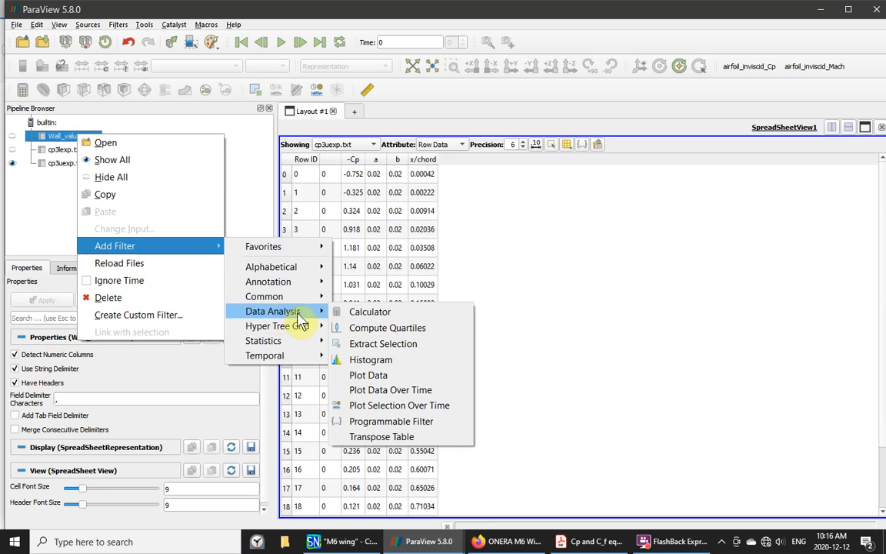
{"action": "left_click", "coordinate": [376, 377]}
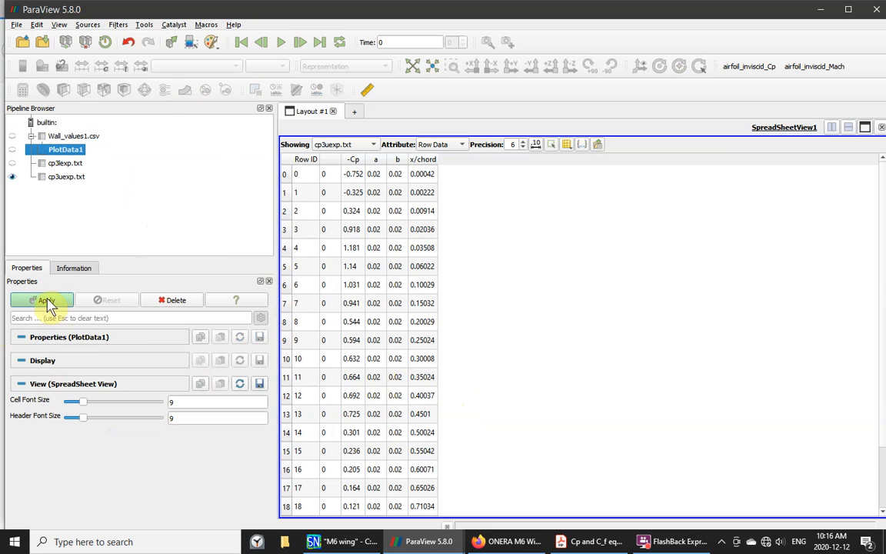
{"action": "left_click", "coordinate": [46, 301]}
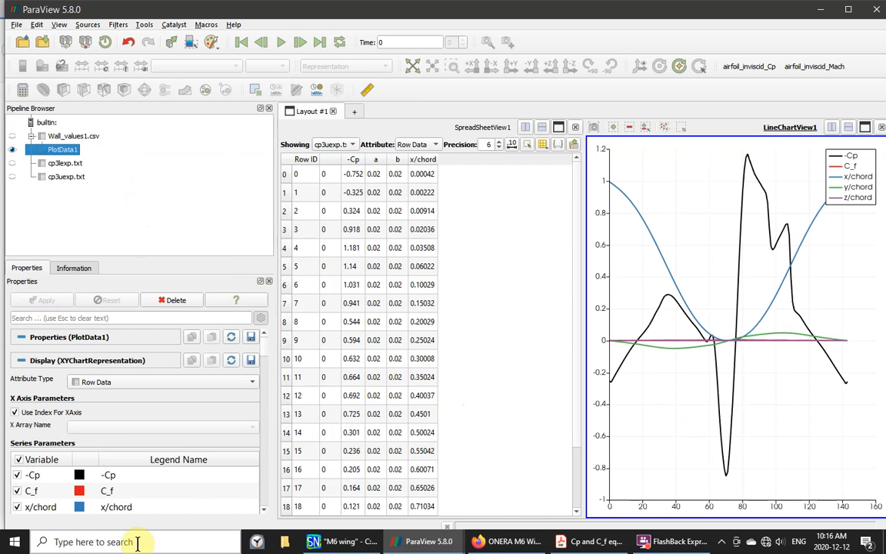
- Hide the C_f, x/chord and y/chord curves, leaving -Cp on the chart
{"action": "left_click", "coordinate": [17, 490]}
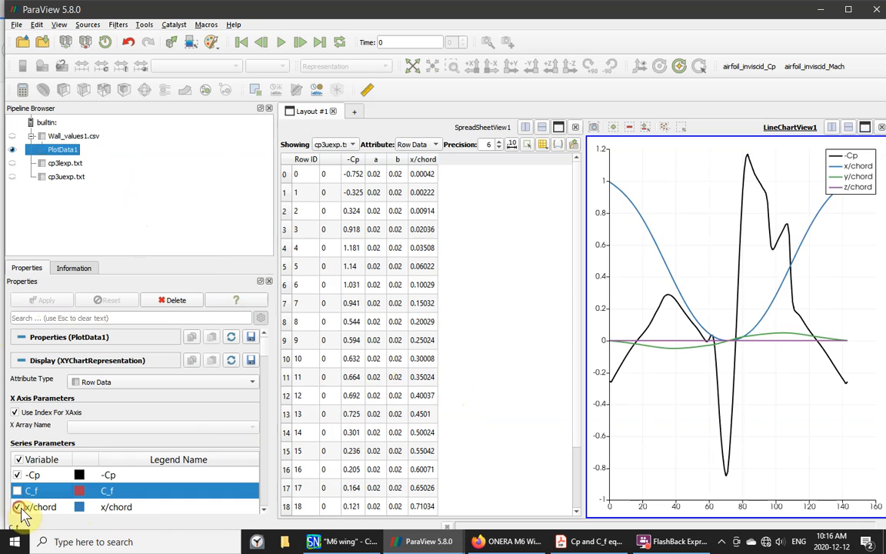
{"action": "left_click", "coordinate": [17, 507]}
{"action": "left_click", "coordinate": [262, 511]}
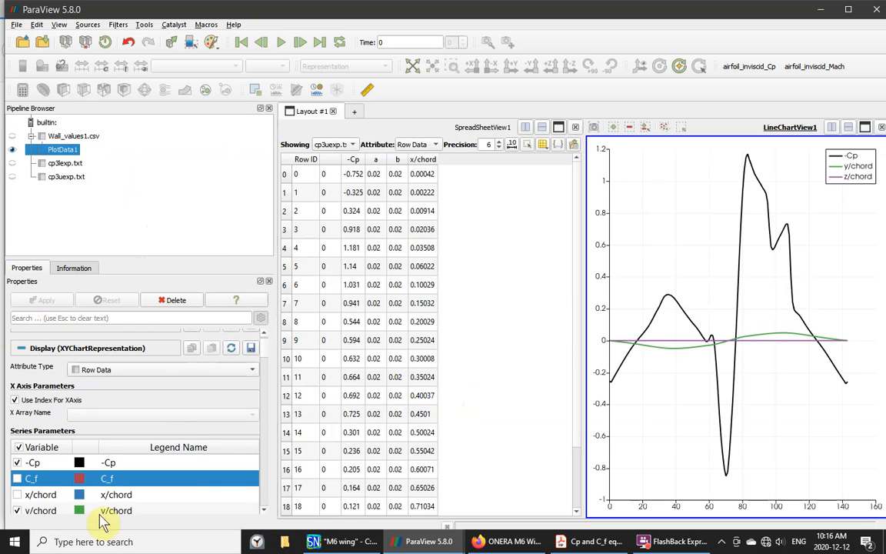
{"action": "left_click", "coordinate": [17, 510]}
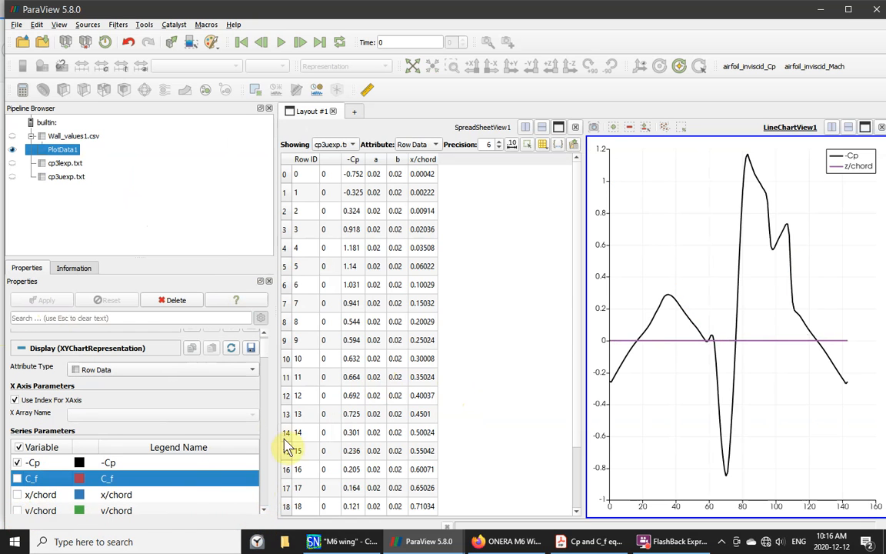
- Plot PlotData1 against x/chord instead of row index, maximize the chart, dismiss Output Messages
{"action": "left_click", "coordinate": [15, 400]}
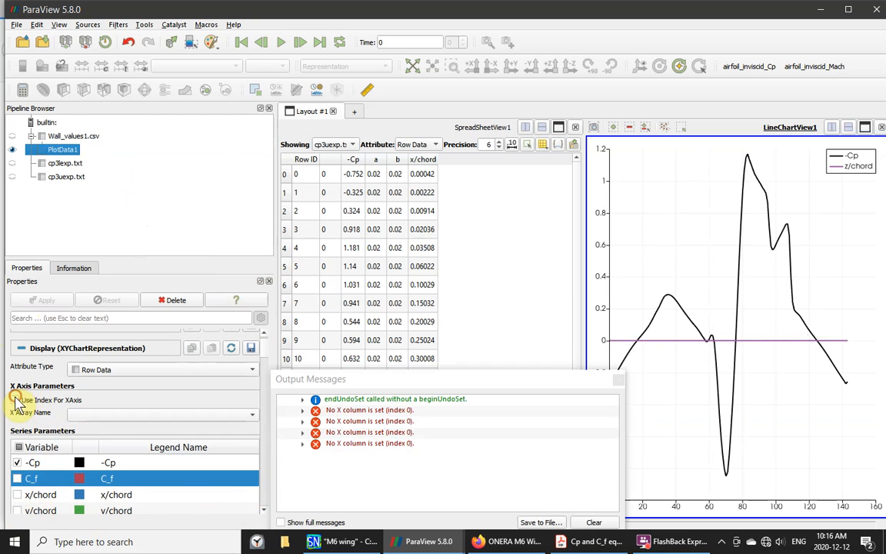
{"action": "left_click", "coordinate": [250, 416]}
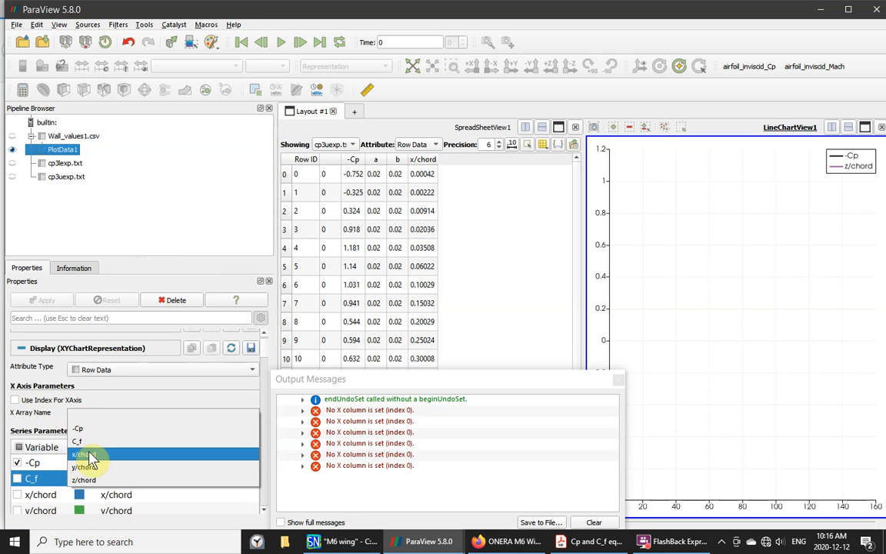
{"action": "left_click", "coordinate": [88, 461]}
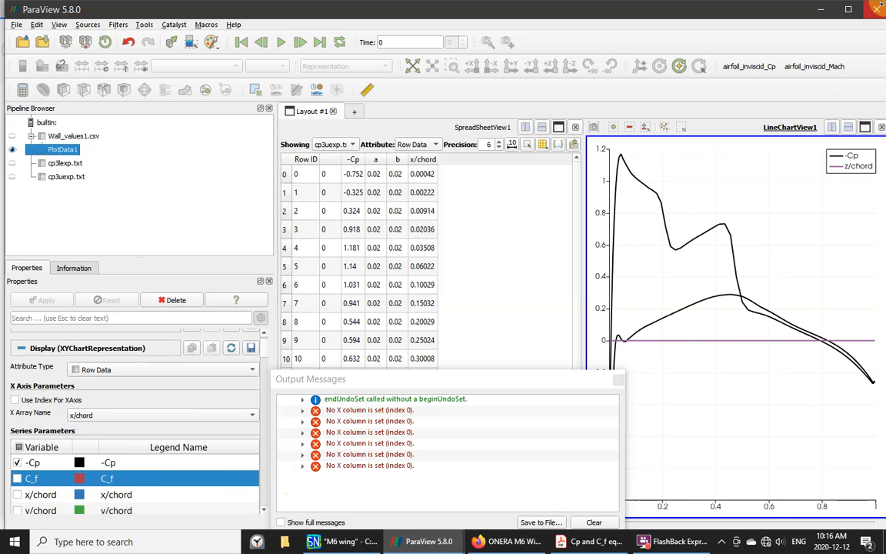
{"action": "left_click", "coordinate": [865, 128]}
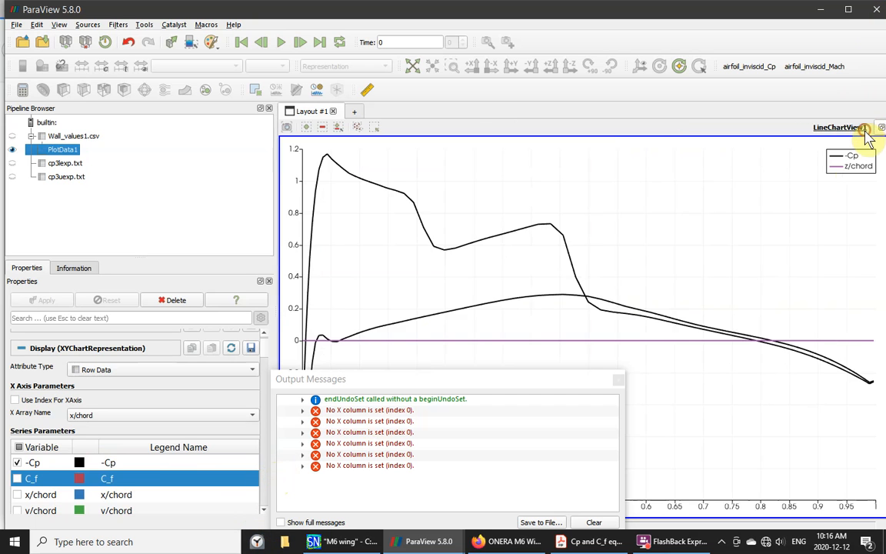
{"action": "left_click", "coordinate": [616, 382]}
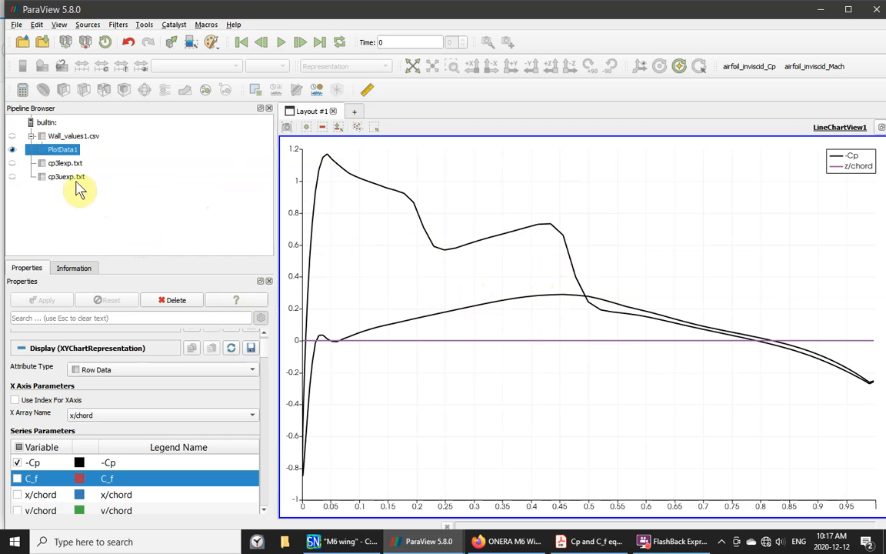
- Add a Plot Data filter (PlotData2) to cp3lexp.txt and apply it
{"action": "left_click", "coordinate": [57, 163]}
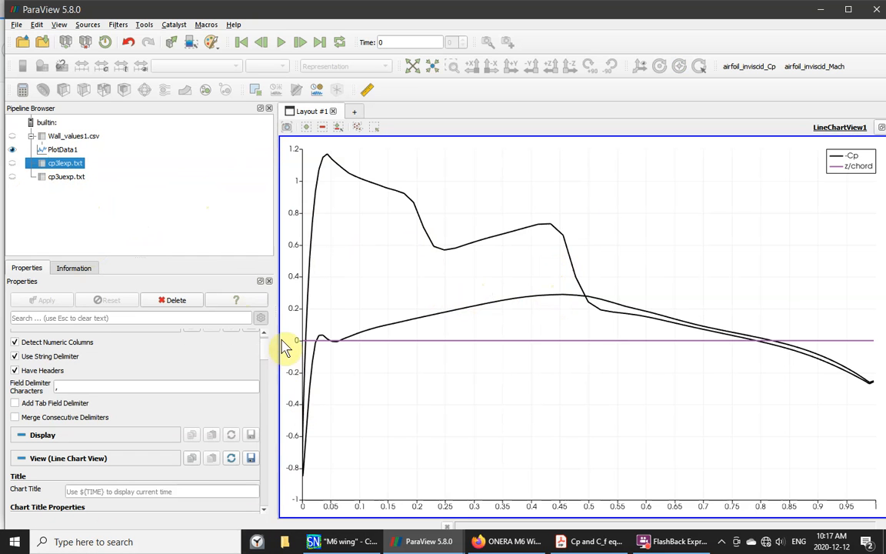
{"action": "mouse_move", "coordinate": [260, 358]}
{"action": "left_mouse_down"}
{"action": "mouse_move", "coordinate": [261, 371]}
{"action": "mouse_move", "coordinate": [271, 342]}
{"action": "left_mouse_up"}
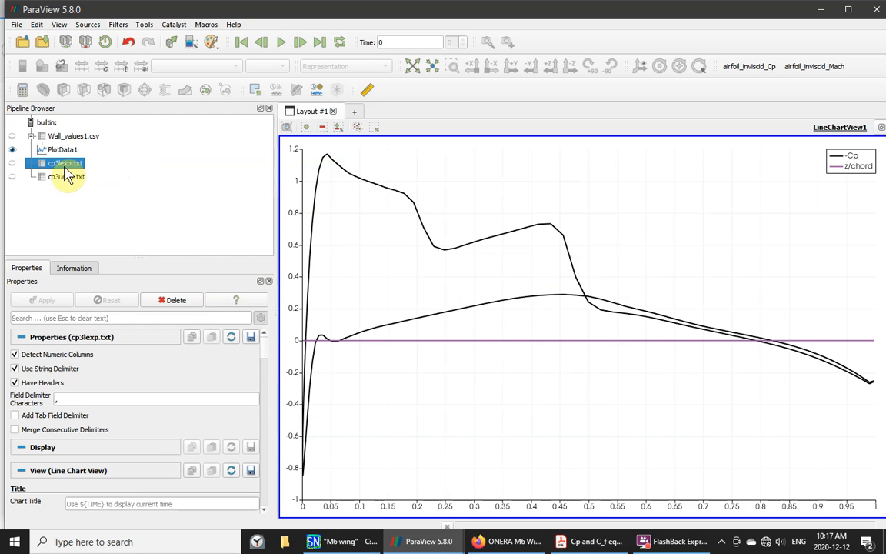
{"action": "right_click", "coordinate": [63, 167]}
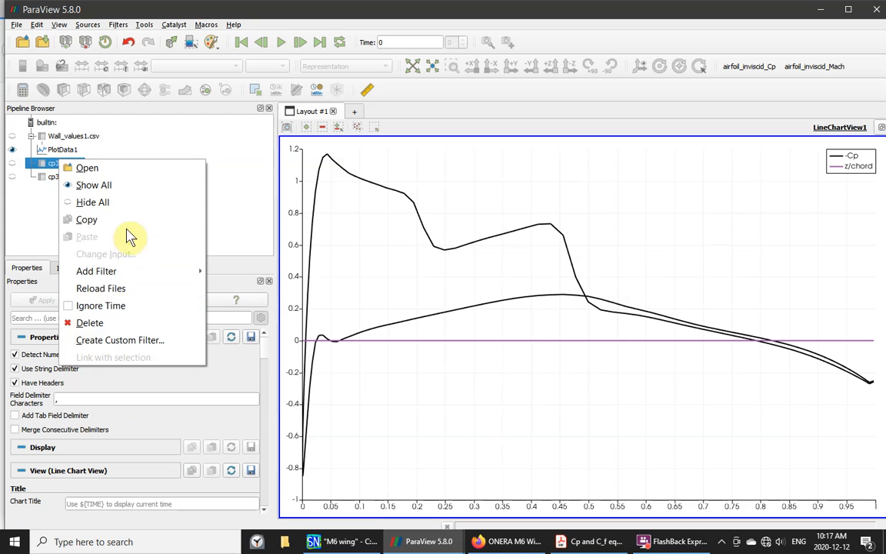
{"action": "mouse_move", "coordinate": [99, 270]}
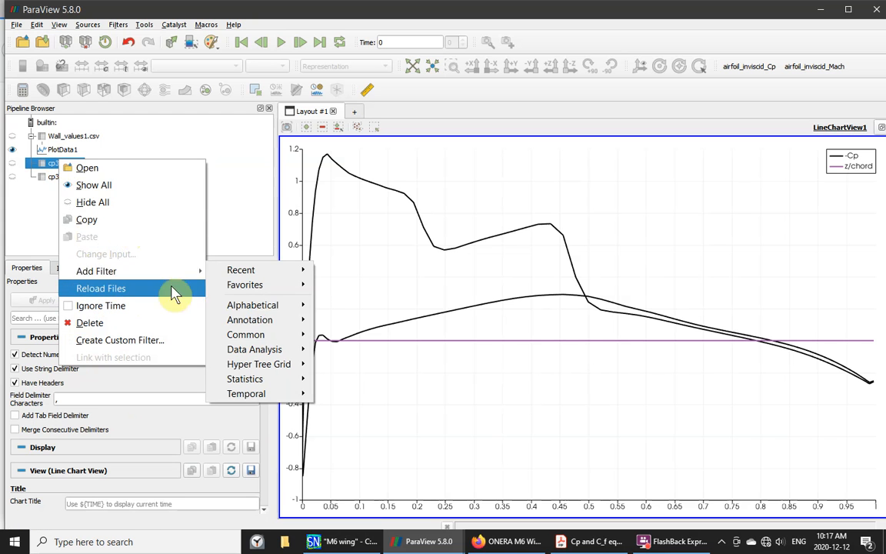
{"action": "mouse_move", "coordinate": [256, 349]}
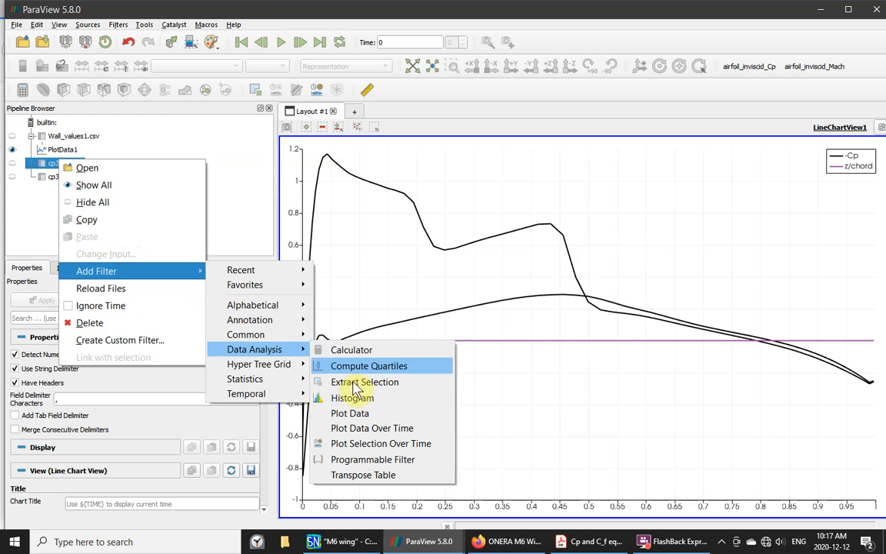
{"action": "left_click", "coordinate": [358, 414]}
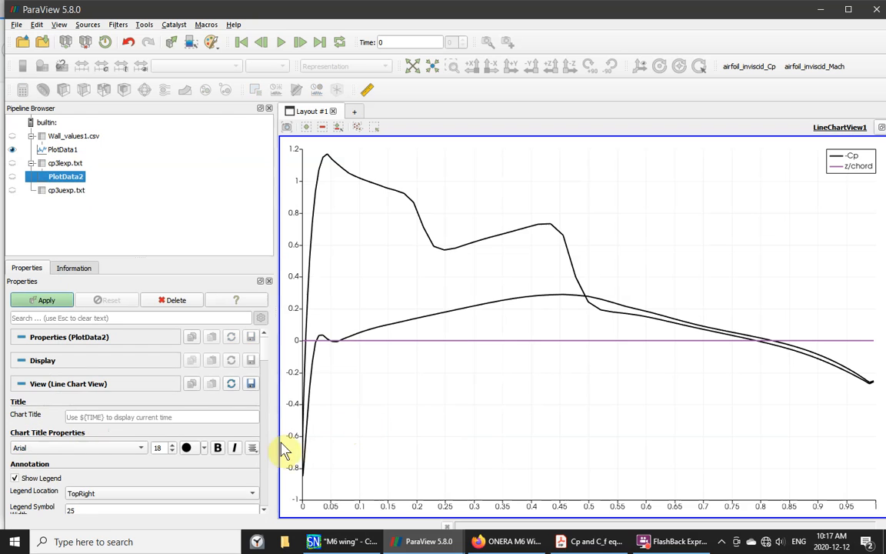
{"action": "left_click", "coordinate": [46, 300]}
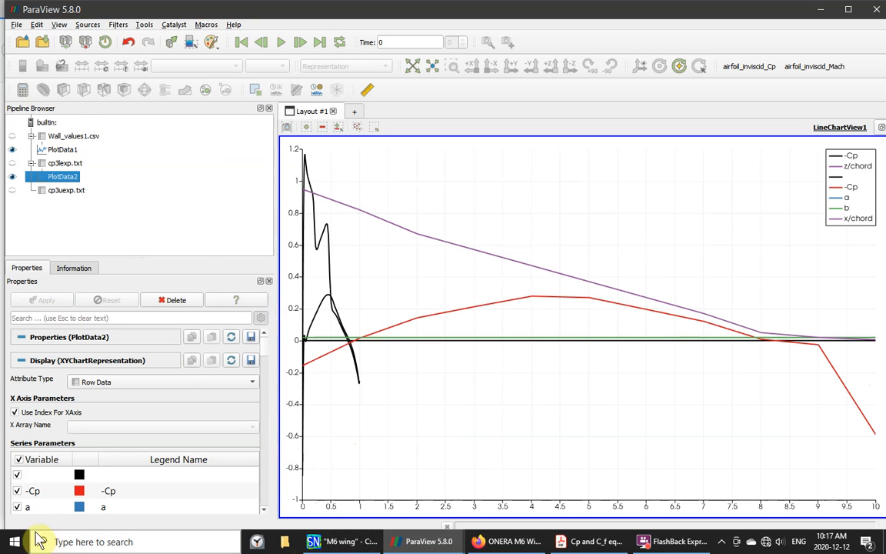
- Hide PlotData2's unnamed, a, x/chord and b series
{"action": "left_click", "coordinate": [17, 474]}
{"action": "left_click", "coordinate": [17, 507]}
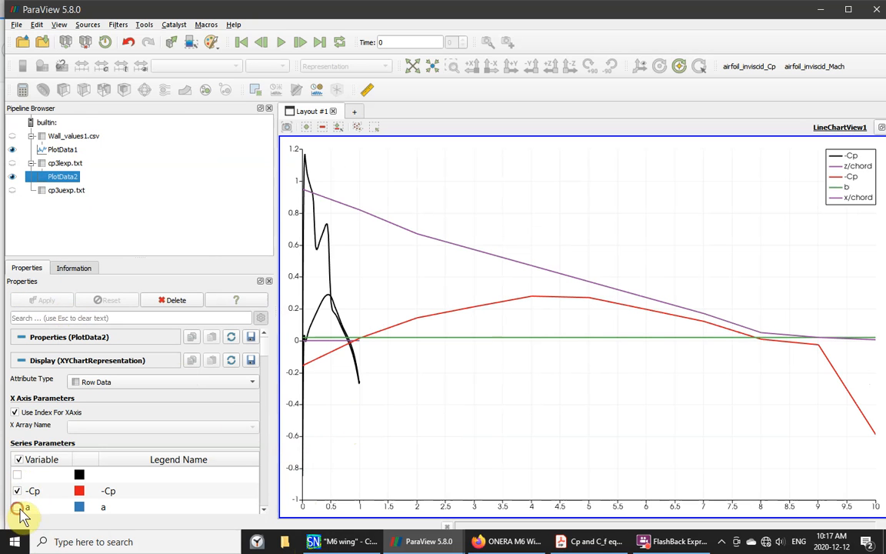
{"action": "scroll", "coordinate": [265, 514], "scroll_direction": "down", "scroll_amount": 3}
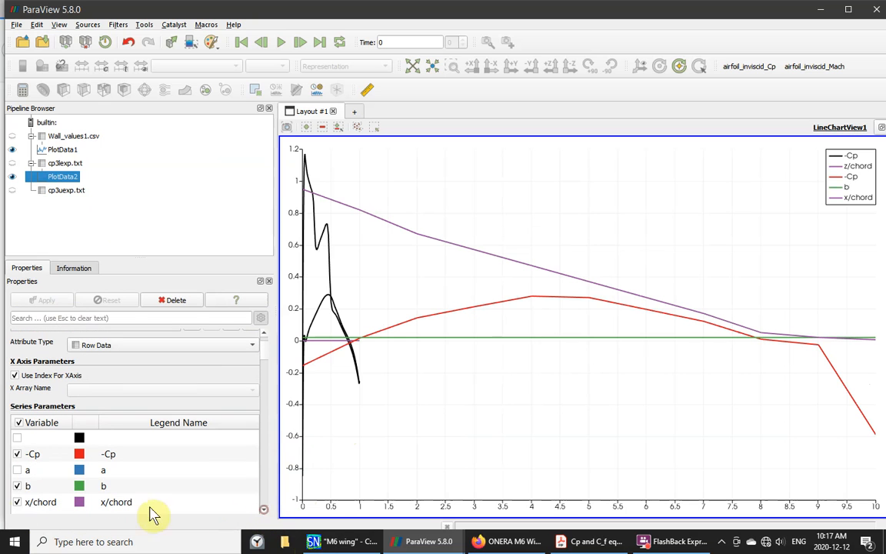
{"action": "left_click", "coordinate": [17, 502]}
{"action": "left_click", "coordinate": [17, 491]}
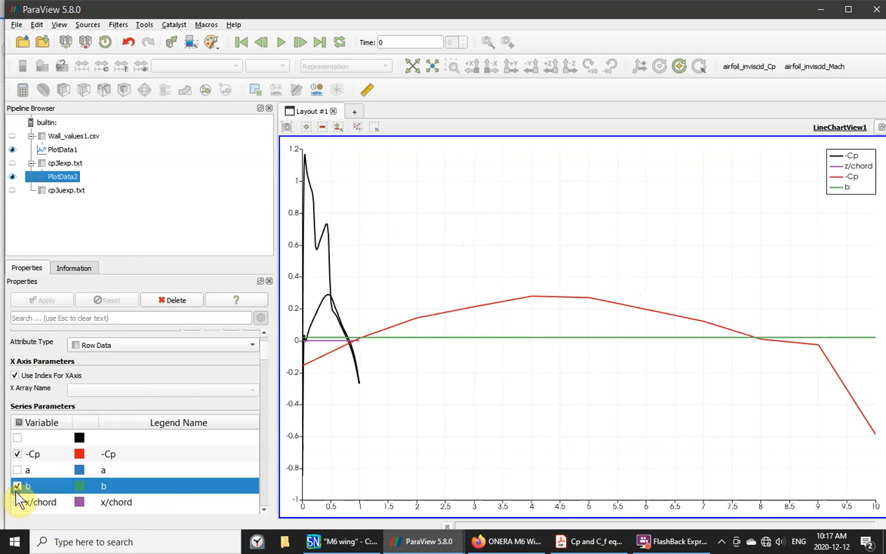
{"action": "left_click", "coordinate": [17, 486]}
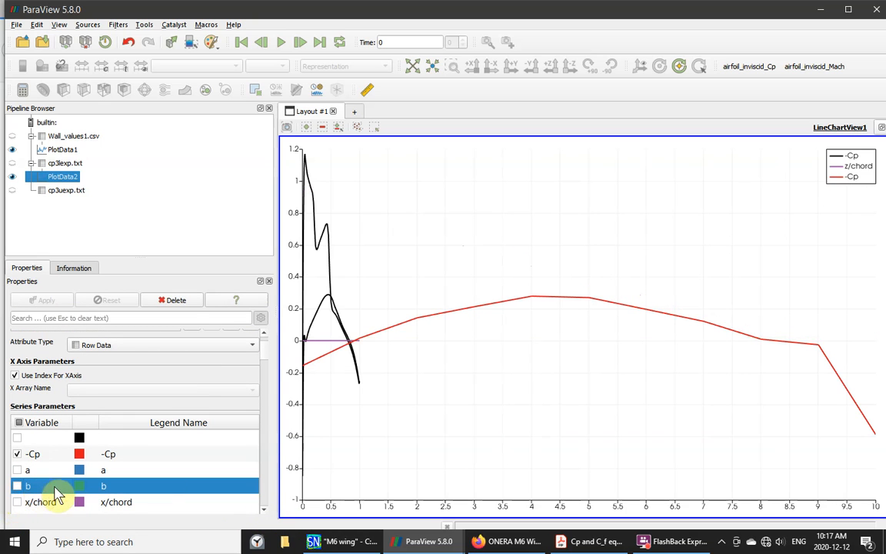
- Plot PlotData2's experimental -Cp against x/chord instead of the row index
{"action": "left_click", "coordinate": [15, 376]}
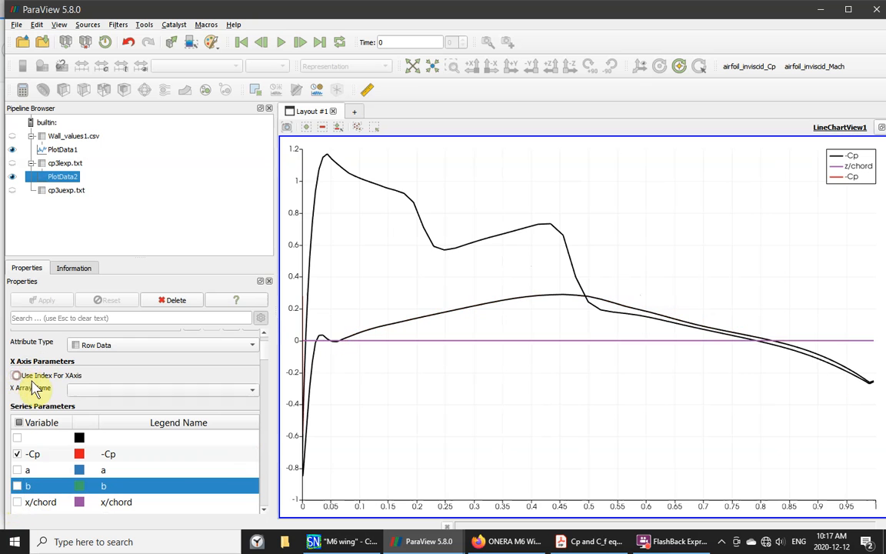
{"action": "left_click", "coordinate": [251, 389]}
{"action": "left_click", "coordinate": [86, 442]}
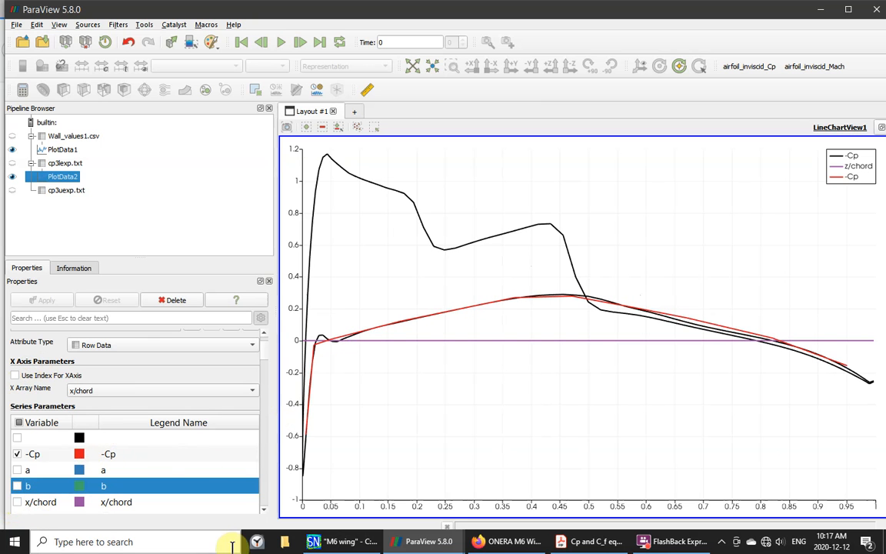
- Remove the connecting line from PlotData2's -Cp series
{"action": "left_click", "coordinate": [82, 454]}
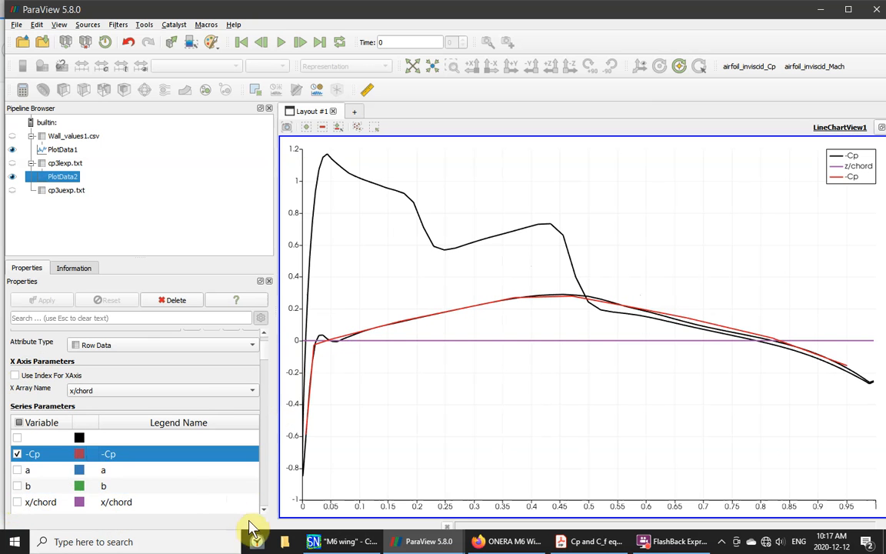
{"action": "left_click", "coordinate": [264, 510]}
{"action": "left_click", "coordinate": [264, 511]}
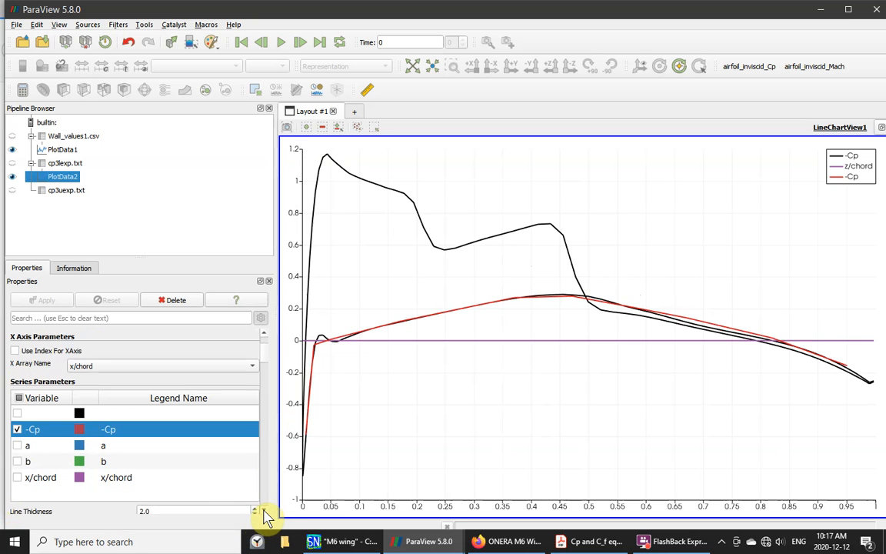
{"action": "left_click", "coordinate": [264, 511]}
{"action": "left_click", "coordinate": [264, 510]}
{"action": "left_click", "coordinate": [261, 511]}
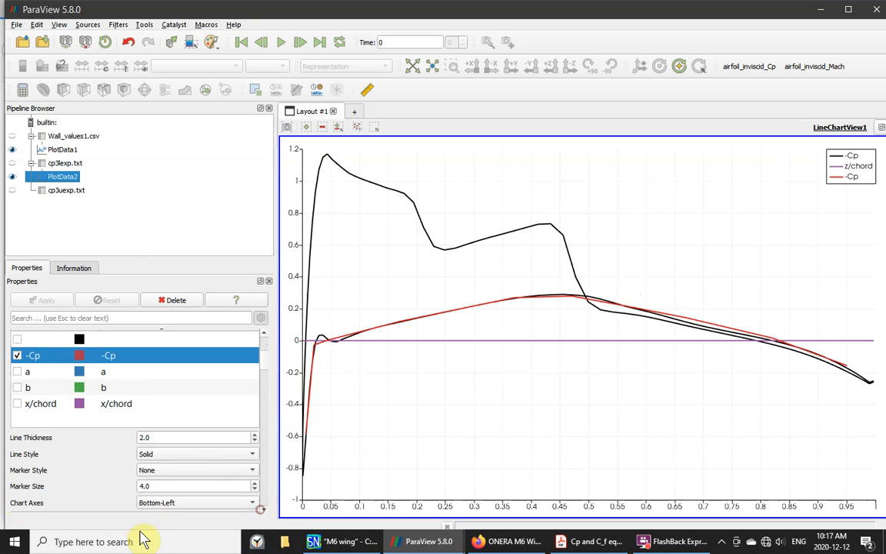
{"action": "left_click", "coordinate": [256, 456]}
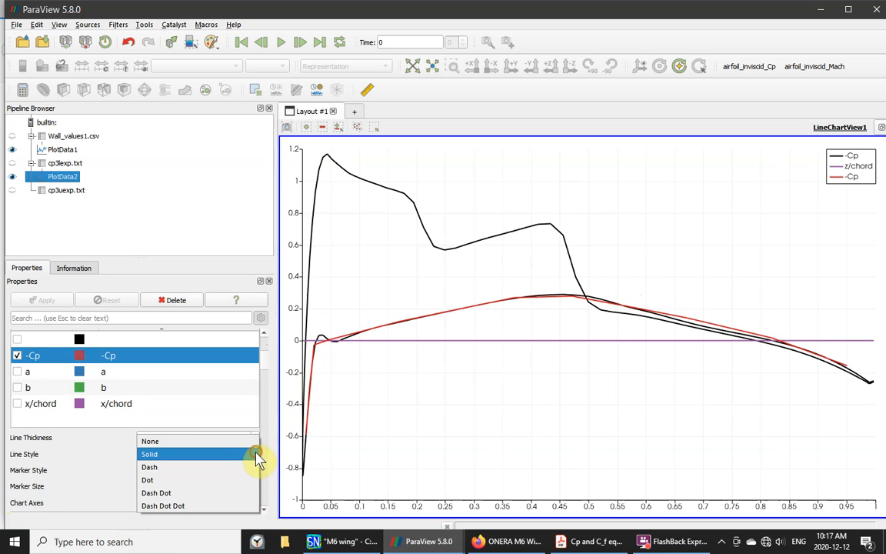
{"action": "left_click", "coordinate": [164, 439]}
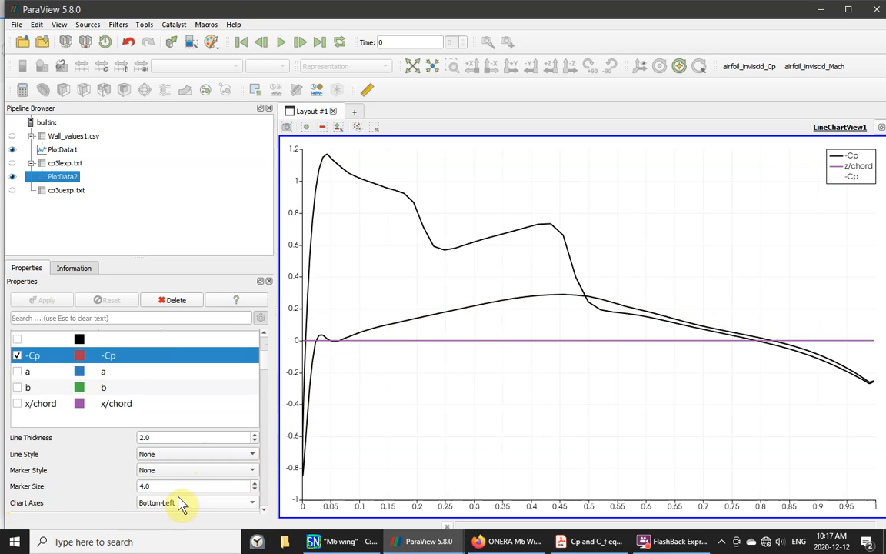
- Draw the experimental -Cp points as square markers of size 15
{"action": "left_click", "coordinate": [253, 471]}
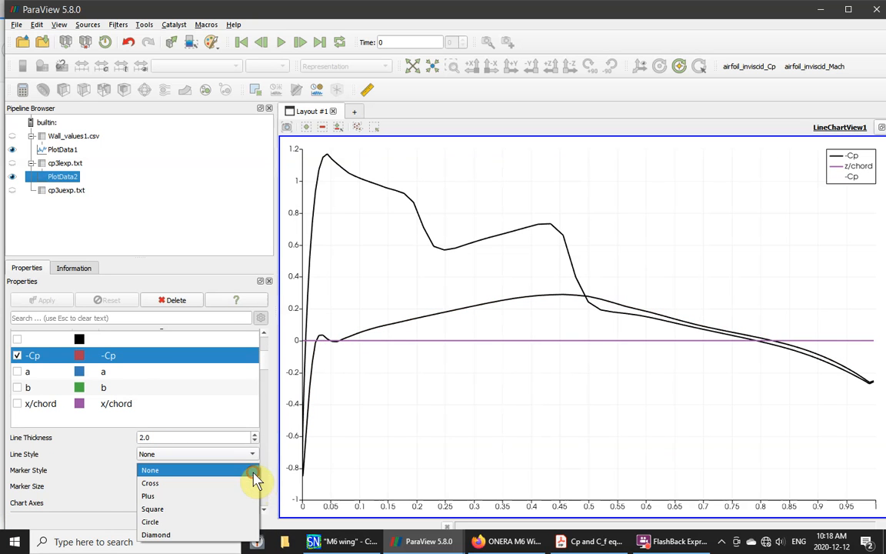
{"action": "left_click", "coordinate": [154, 509]}
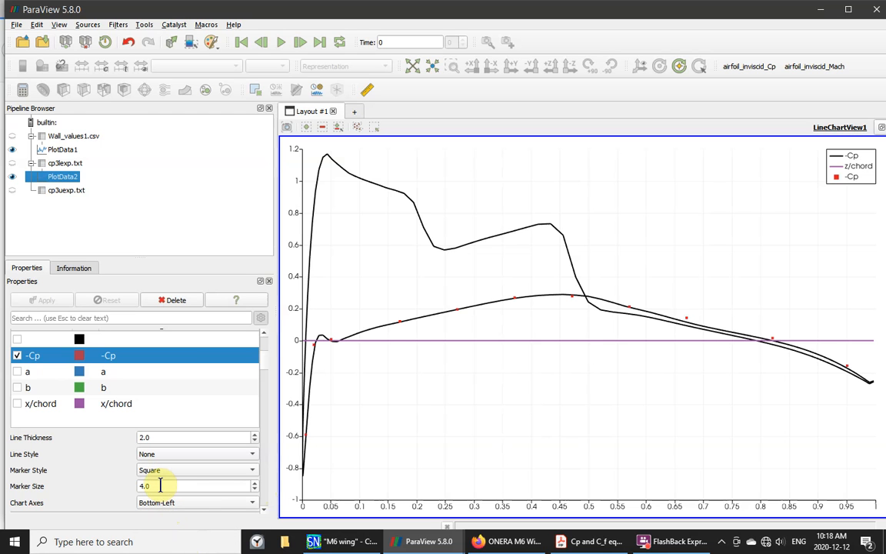
{"action": "left_click_drag", "start_coordinate": [120, 480], "coordinate": [115, 479]}
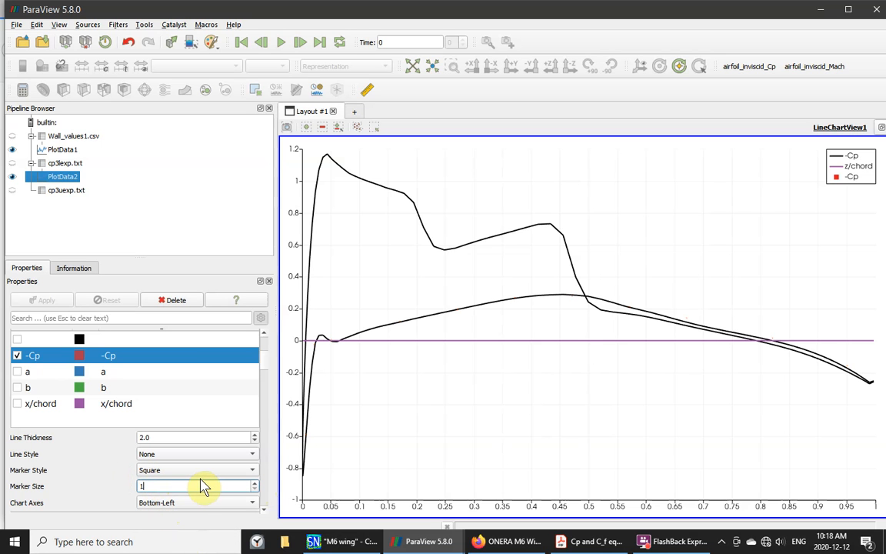
{"action": "type", "text": "15"}
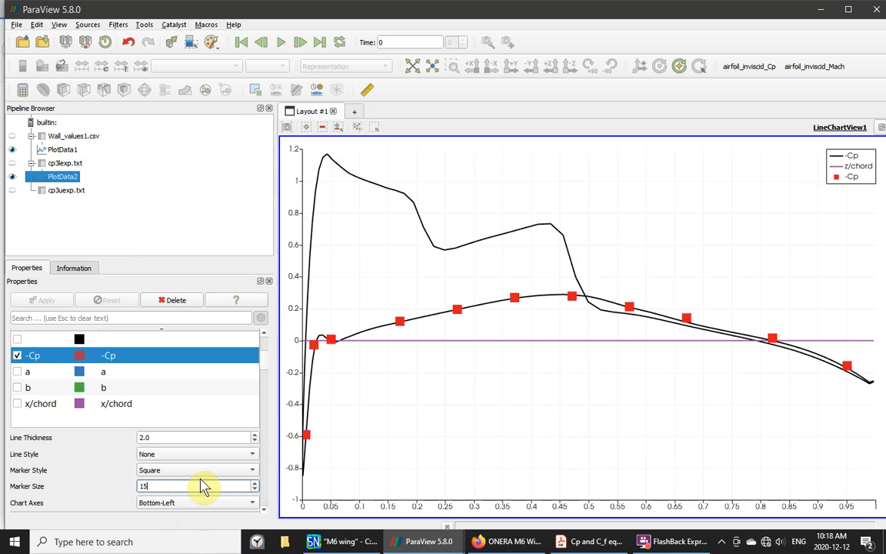
{"action": "left_click", "coordinate": [199, 421]}
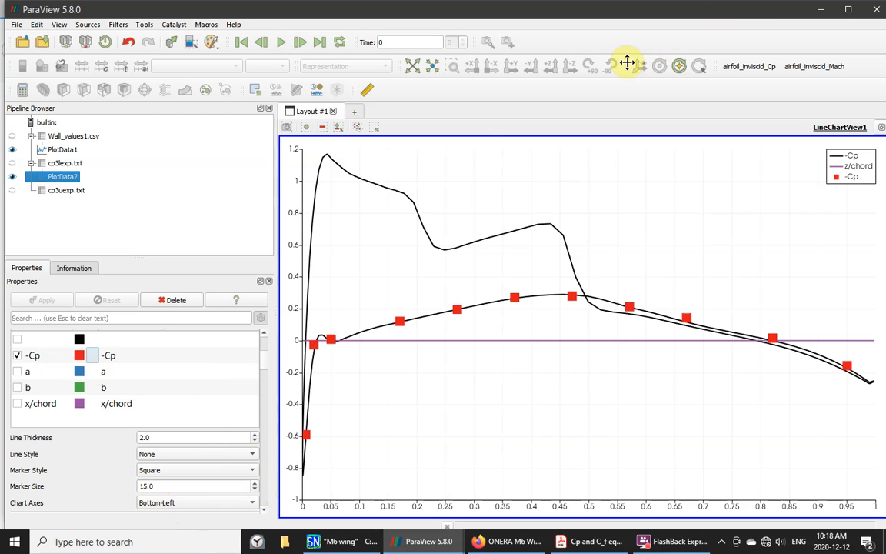
{"action": "left_click", "coordinate": [57, 194]}
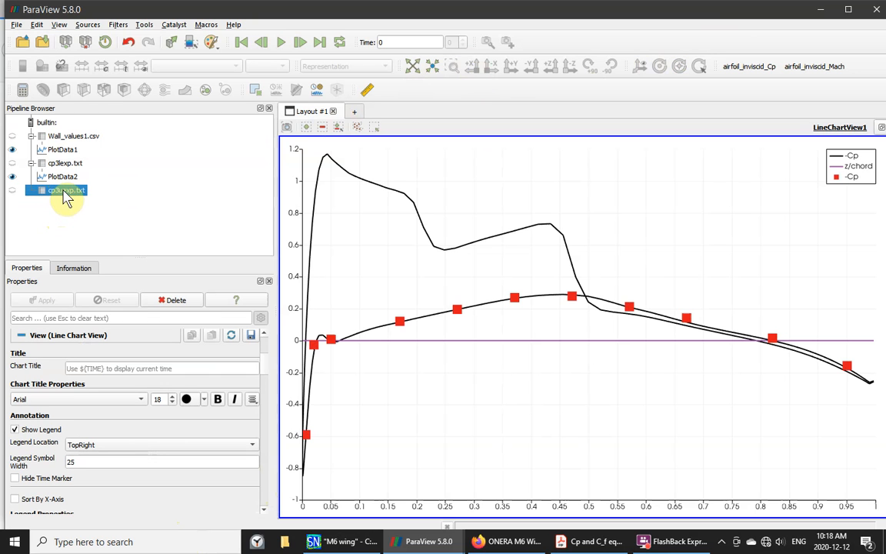
- Add a Plot Data filter (PlotData3) to cp3uexp.txt and apply it
{"action": "right_click", "coordinate": [66, 198]}
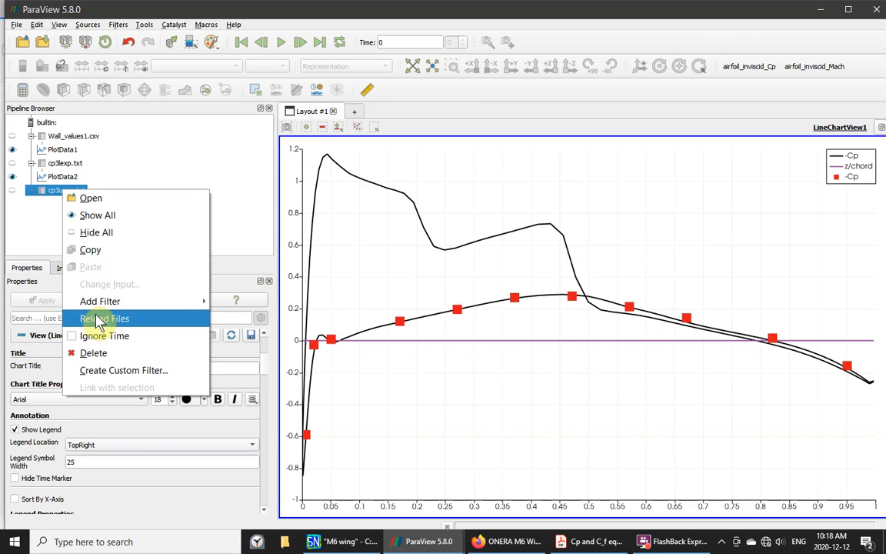
{"action": "mouse_move", "coordinate": [104, 300]}
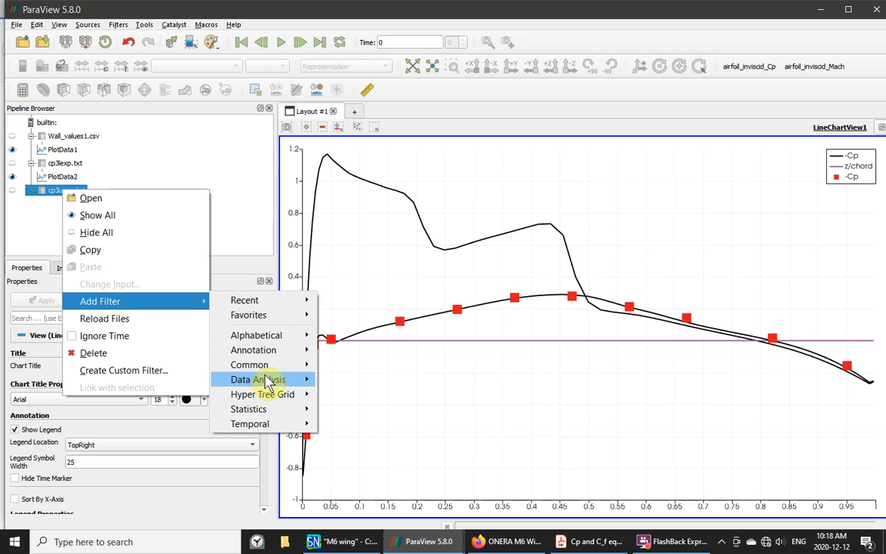
{"action": "mouse_move", "coordinate": [261, 380]}
{"action": "left_click", "coordinate": [332, 443]}
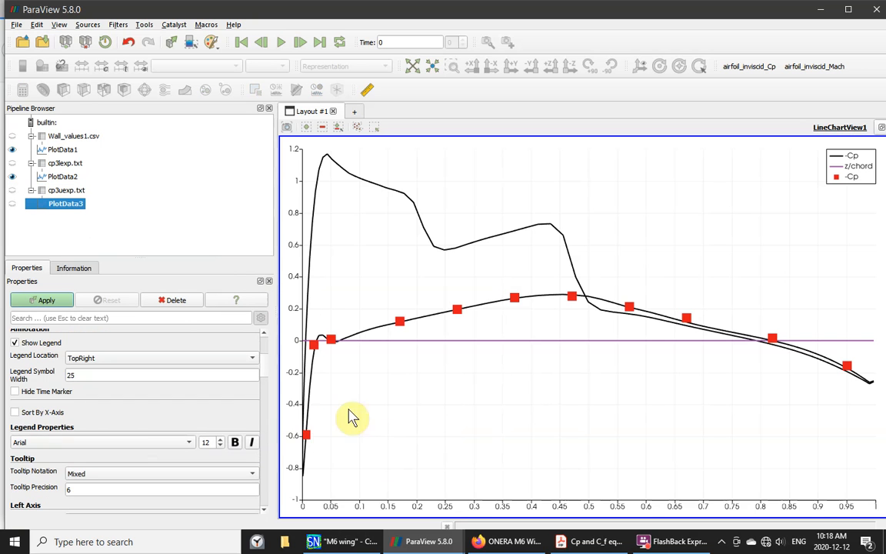
{"action": "left_click", "coordinate": [47, 301]}
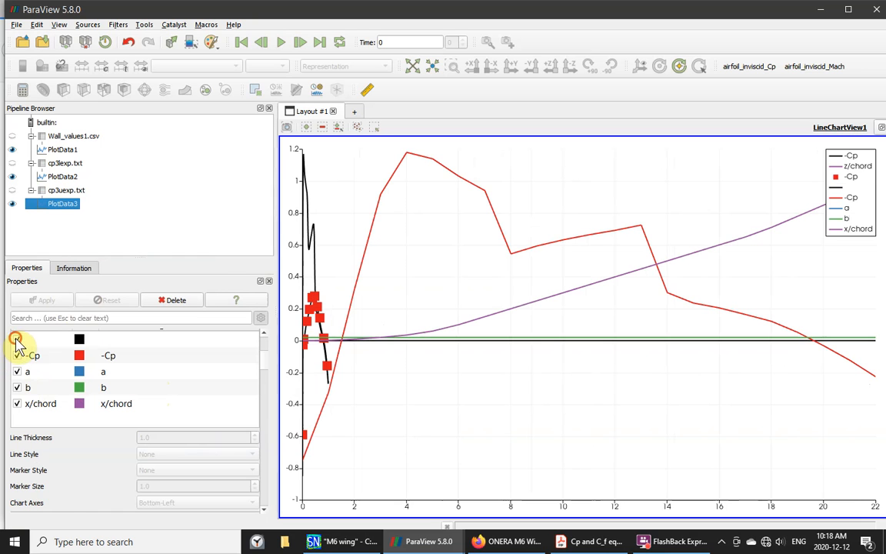
- Hide PlotData3's unnamed, a, b and x/chord series
{"action": "left_click", "coordinate": [16, 338]}
{"action": "left_click", "coordinate": [17, 372]}
{"action": "left_click", "coordinate": [19, 387]}
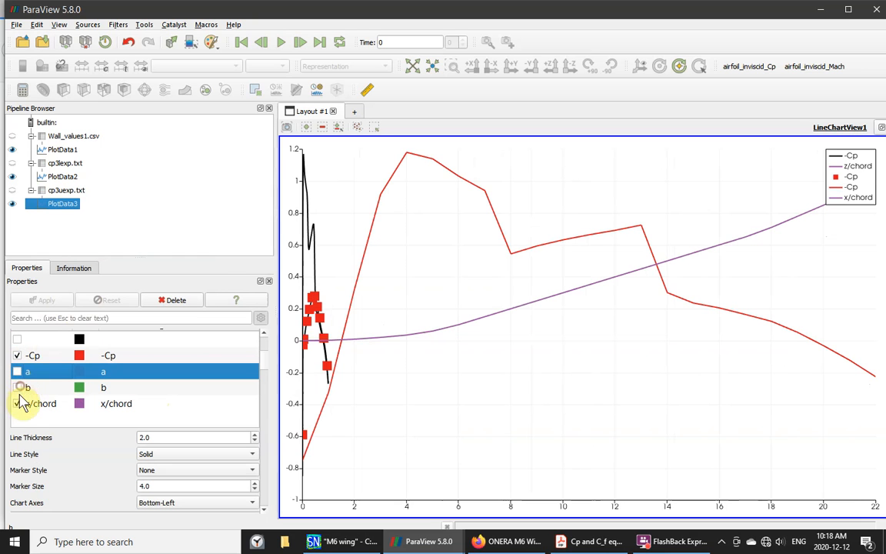
{"action": "left_click", "coordinate": [17, 404]}
- Show PlotData3's -Cp as size-15 circle markers with no connecting line
{"action": "left_click", "coordinate": [39, 356]}
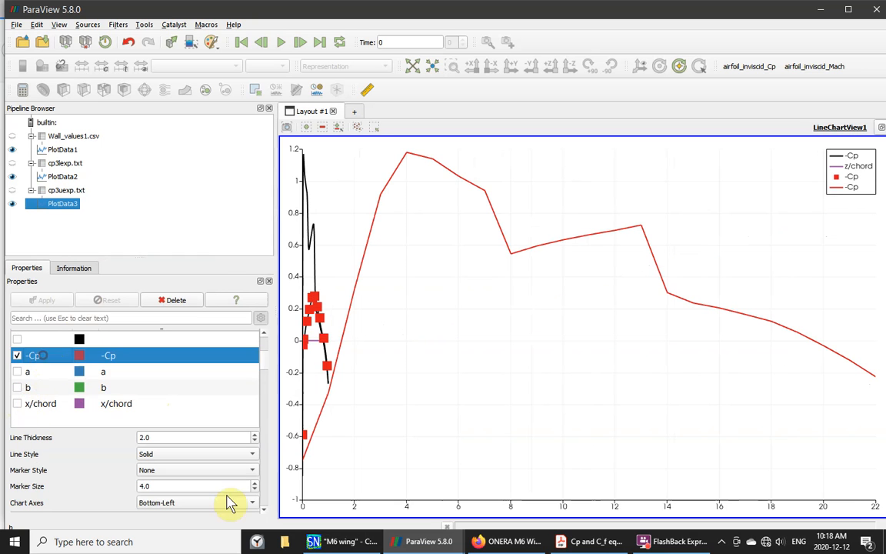
{"action": "left_click", "coordinate": [256, 458]}
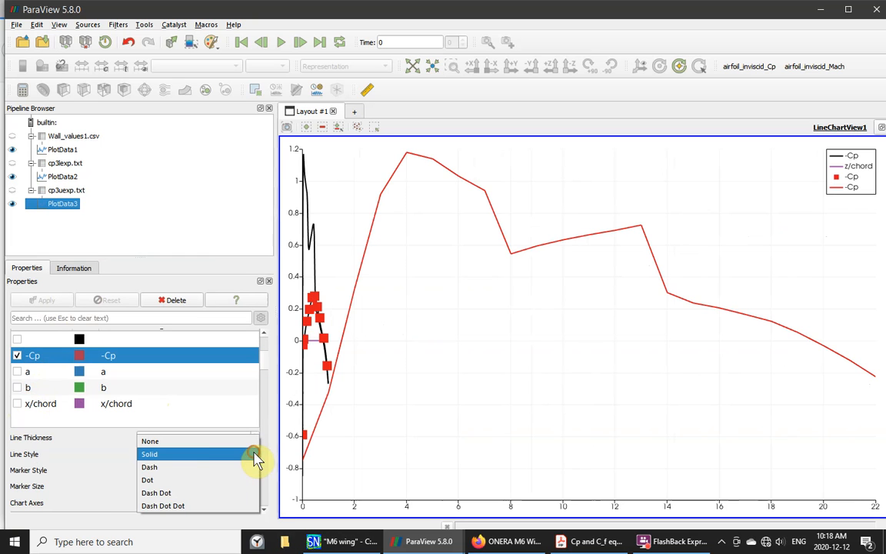
{"action": "left_click", "coordinate": [154, 440]}
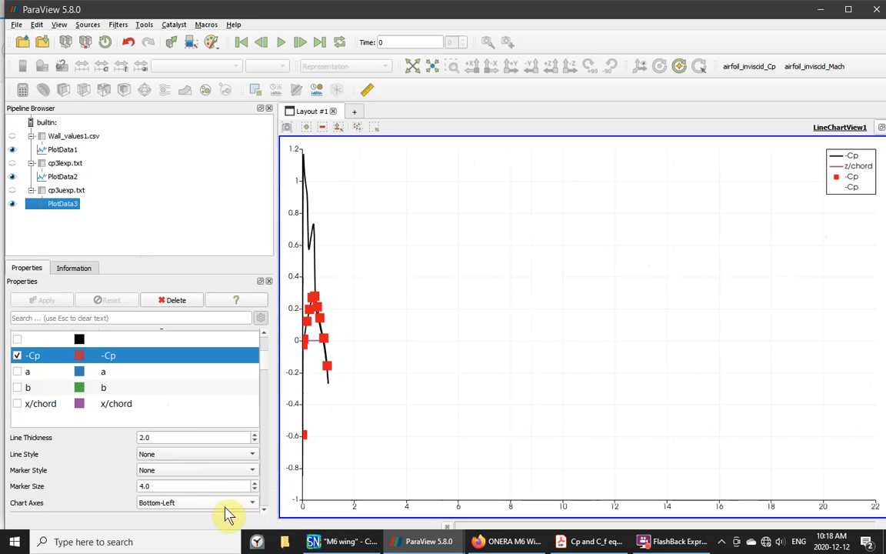
{"action": "left_click", "coordinate": [251, 470]}
{"action": "left_click", "coordinate": [153, 520]}
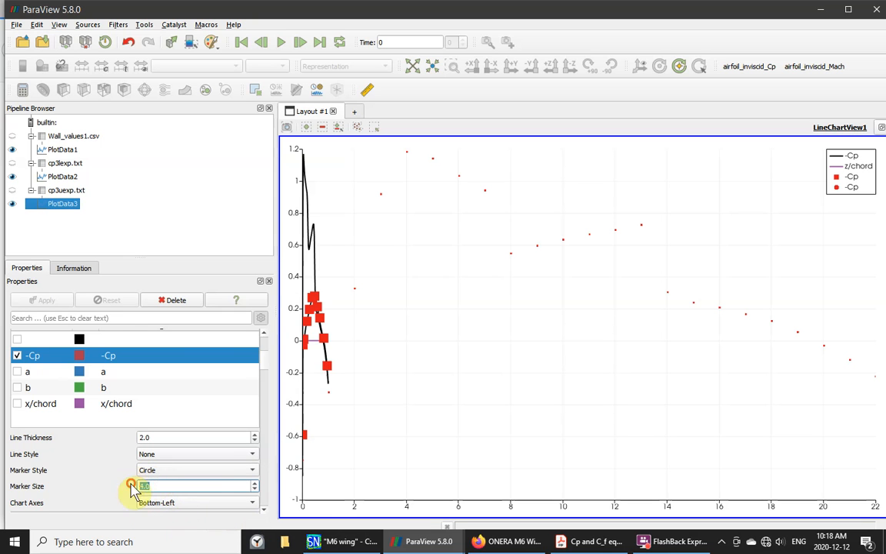
{"action": "type", "text": "15"}
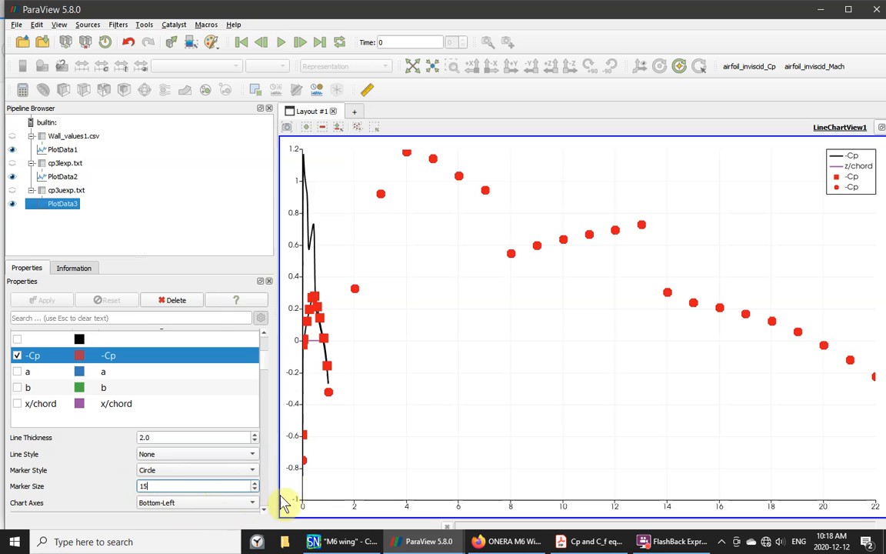
{"action": "left_click", "coordinate": [107, 470]}
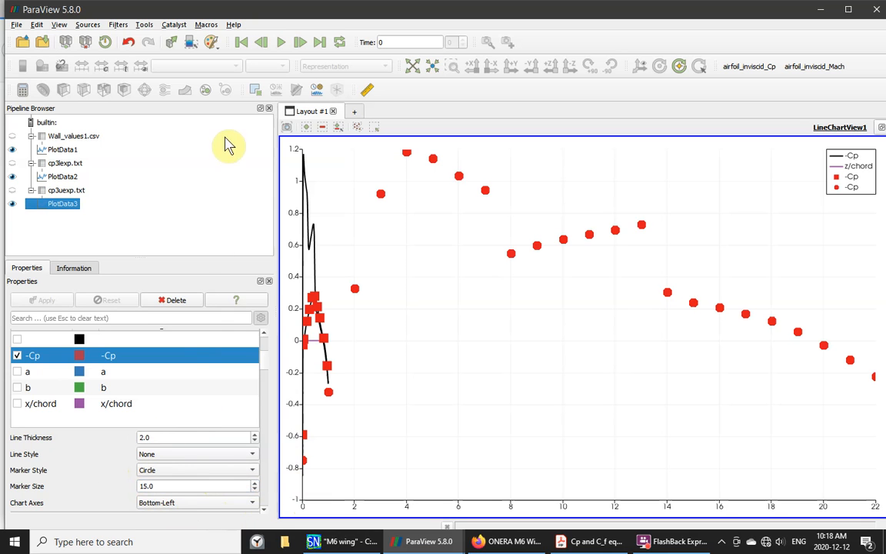
- Plot PlotData3's points against x/chord instead of the point index
{"action": "scroll", "coordinate": [265, 337], "scroll_direction": "up", "scroll_amount": 1}
{"action": "scroll", "coordinate": [262, 337], "scroll_direction": "up", "scroll_amount": 5}
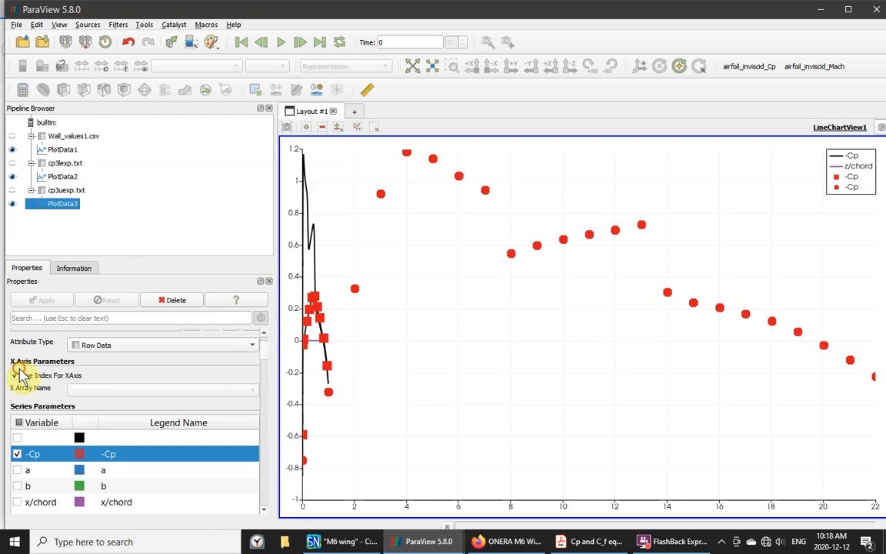
{"action": "left_click", "coordinate": [20, 376]}
{"action": "left_click", "coordinate": [252, 389]}
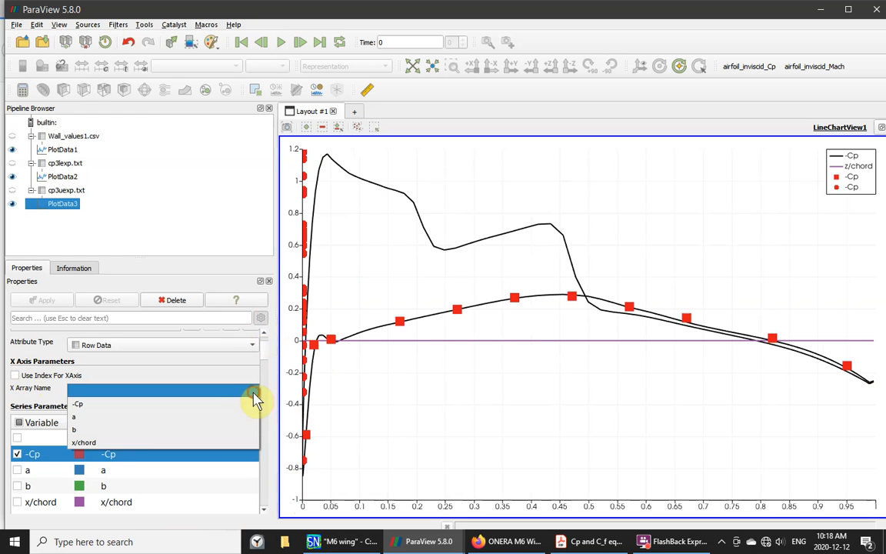
{"action": "left_click", "coordinate": [108, 442]}
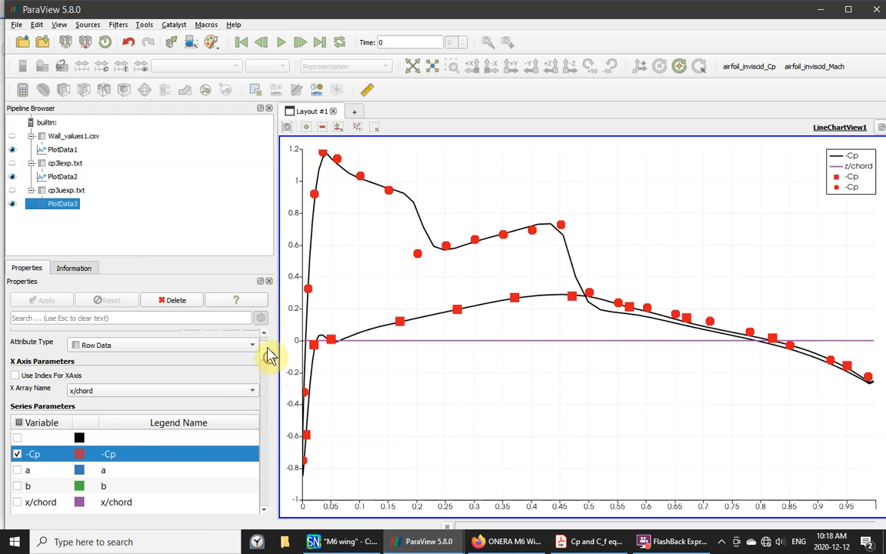
{"action": "scroll", "coordinate": [269, 355], "scroll_direction": "down", "scroll_amount": 10}
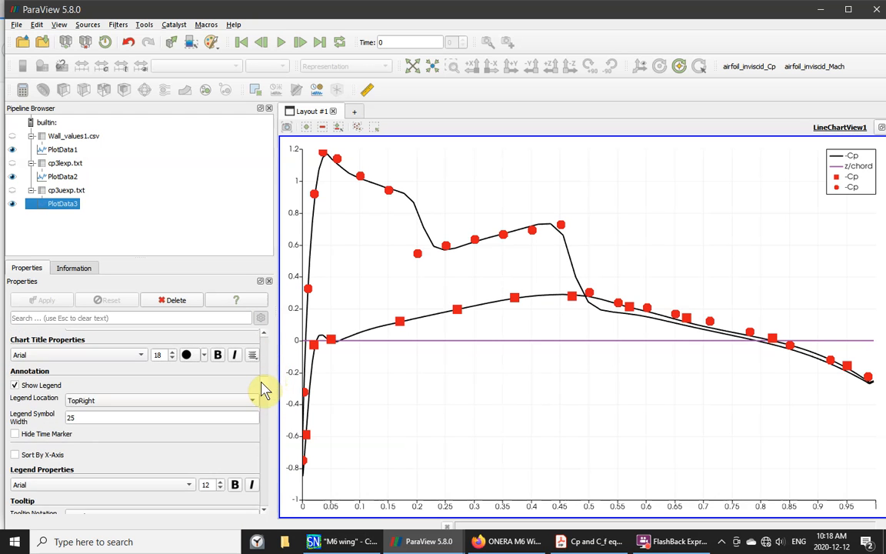
{"action": "scroll", "coordinate": [262, 390], "scroll_direction": "down", "scroll_amount": 1}
{"action": "scroll", "coordinate": [262, 391], "scroll_direction": "down", "scroll_amount": 1}
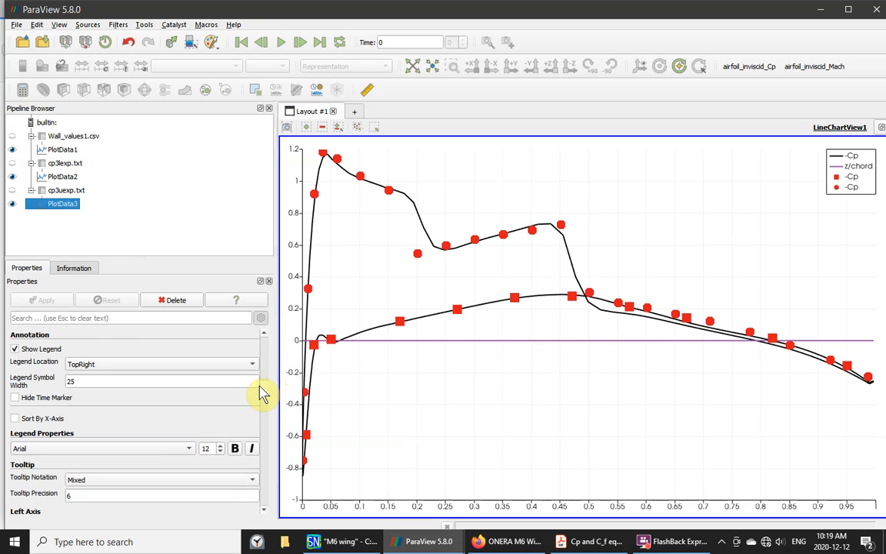
{"action": "scroll", "coordinate": [263, 393], "scroll_direction": "up", "scroll_amount": 1}
{"action": "scroll", "coordinate": [262, 393], "scroll_direction": "down", "scroll_amount": 1}
{"action": "scroll", "coordinate": [263, 395], "scroll_direction": "down", "scroll_amount": 1}
{"action": "scroll", "coordinate": [263, 385], "scroll_direction": "up", "scroll_amount": 15}
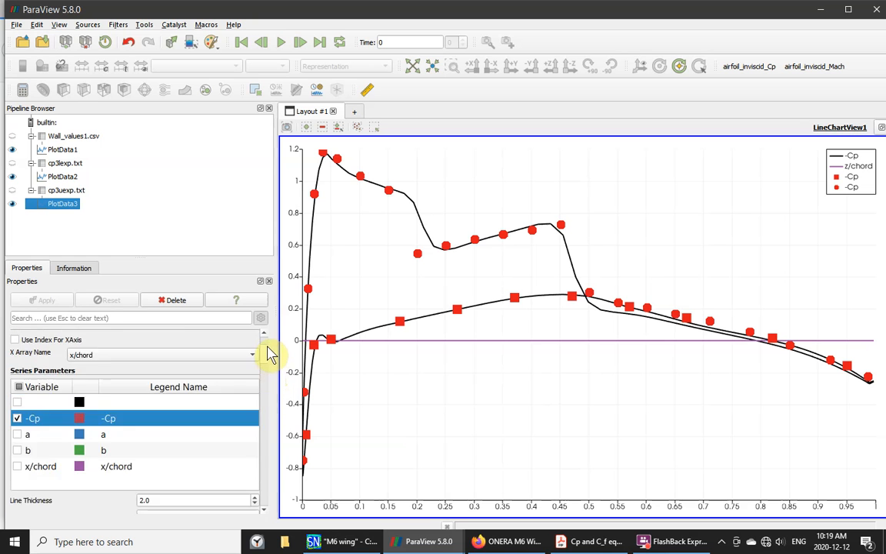
{"action": "scroll", "coordinate": [263, 360], "scroll_direction": "down", "scroll_amount": 7}
{"action": "scroll", "coordinate": [263, 342], "scroll_direction": "up", "scroll_amount": 9}
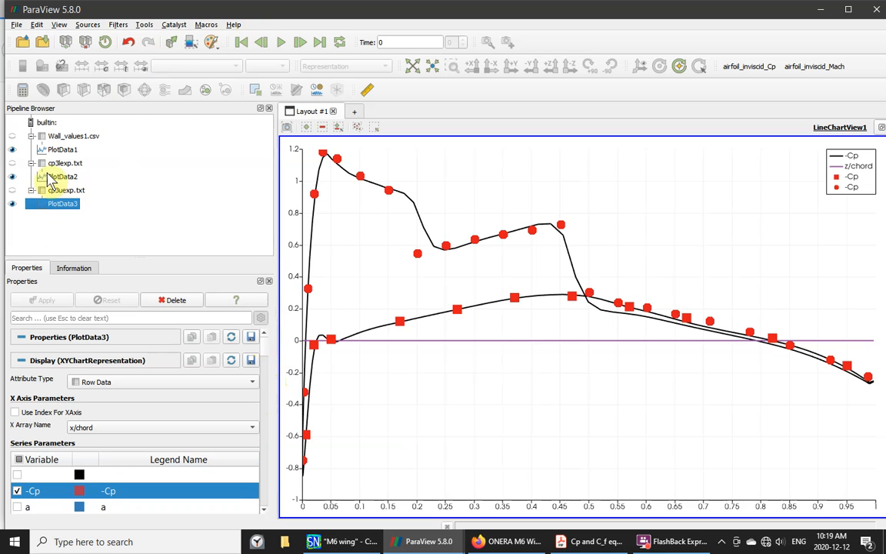
- In PlotData1, show C_f again as a dashed line and hide z/chord
{"action": "left_click", "coordinate": [41, 139]}
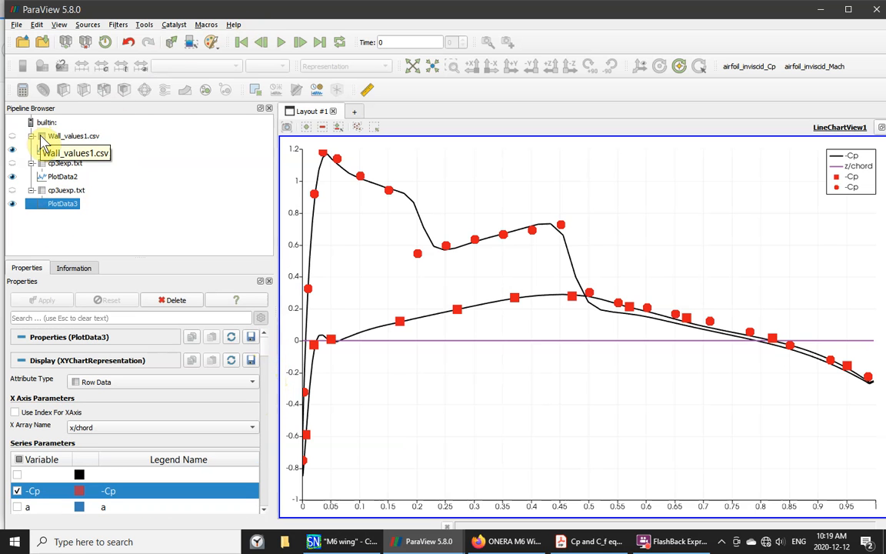
{"action": "left_click", "coordinate": [40, 149]}
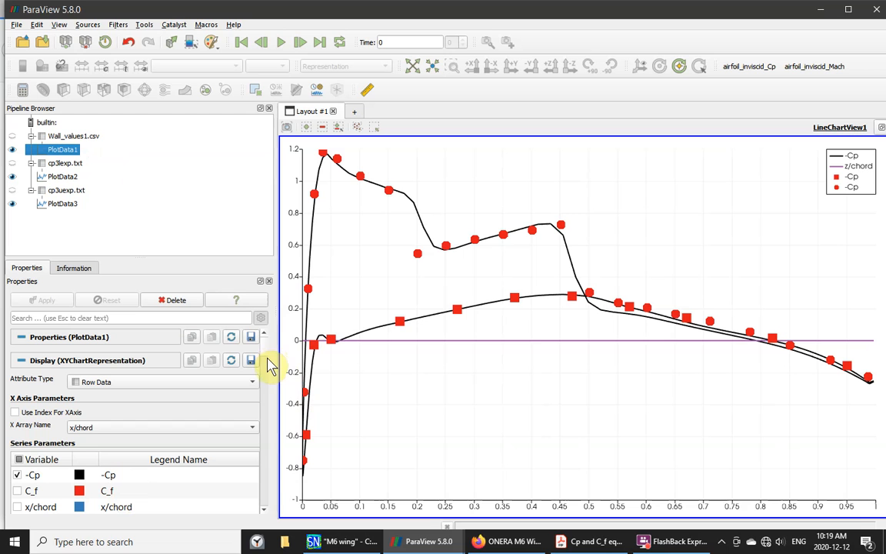
{"action": "left_click", "coordinate": [17, 491]}
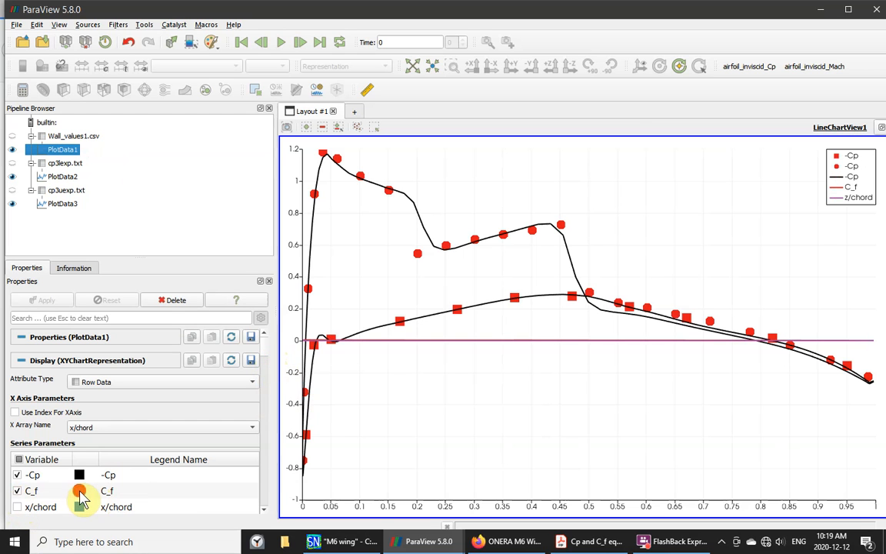
{"action": "left_click", "coordinate": [80, 492]}
{"action": "scroll", "coordinate": [266, 507], "scroll_direction": "down", "scroll_amount": 4}
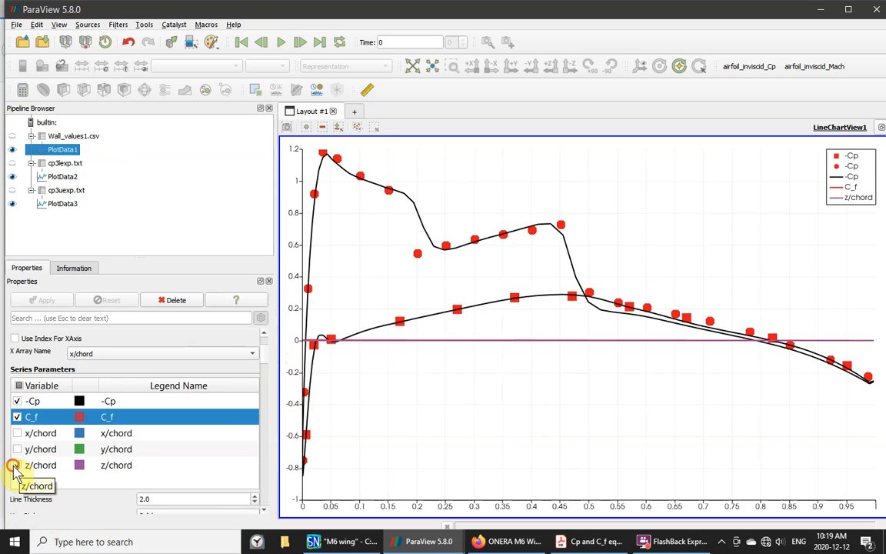
{"action": "left_click", "coordinate": [15, 466]}
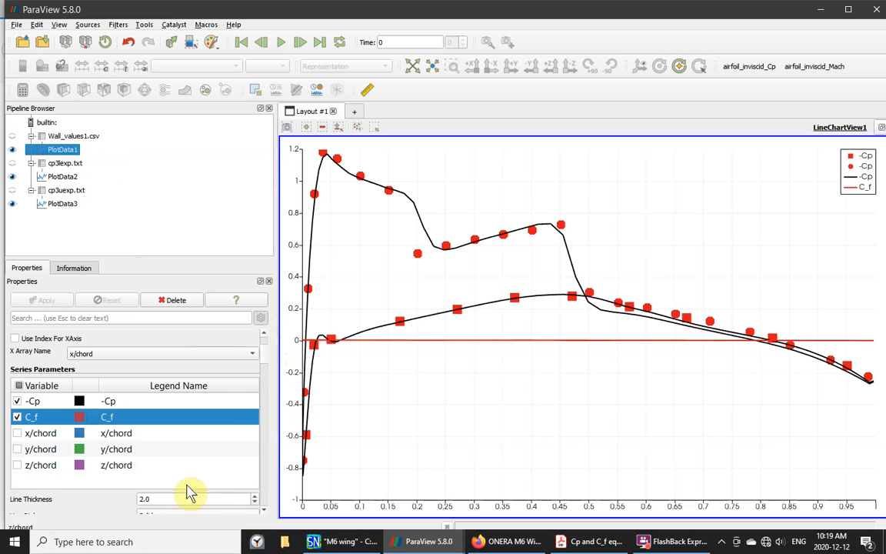
{"action": "left_click", "coordinate": [264, 509]}
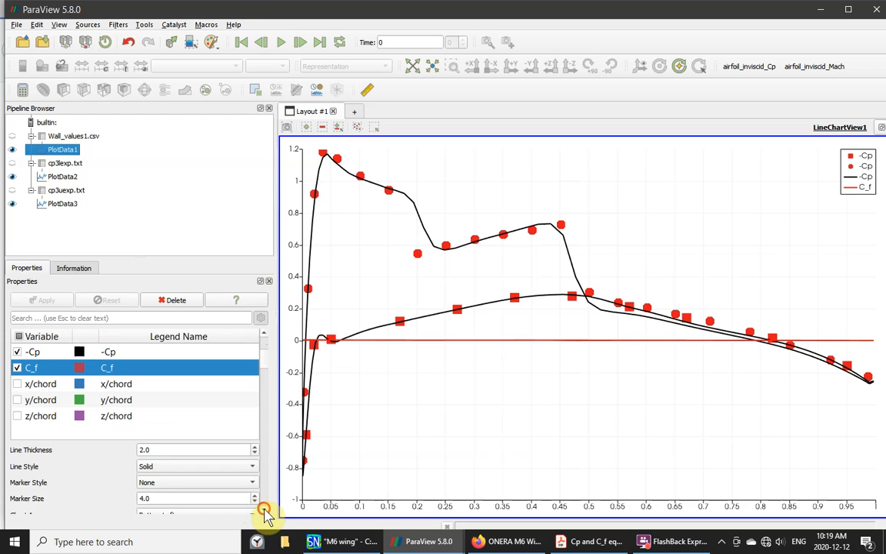
{"action": "left_click", "coordinate": [250, 457]}
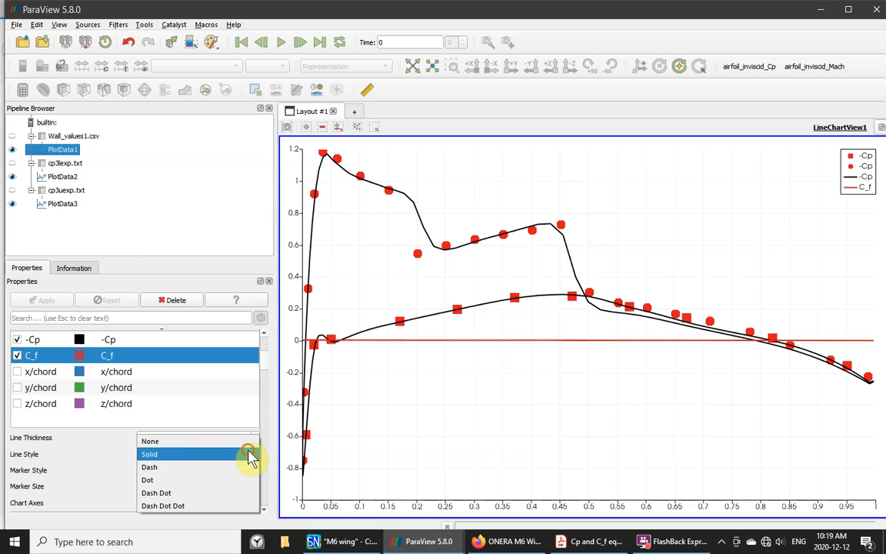
{"action": "left_click", "coordinate": [156, 468]}
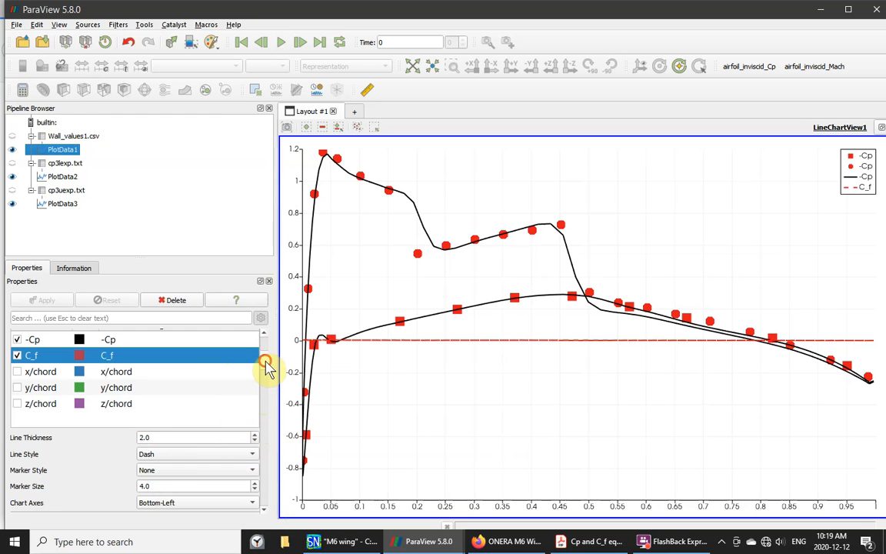
- Set C_f's Chart Axes to Bottom-Right so it gets its own right-hand scale
{"action": "mouse_move", "coordinate": [265, 366]}
{"action": "left_mouse_down"}
{"action": "mouse_move", "coordinate": [263, 385]}
{"action": "mouse_move", "coordinate": [263, 369]}
{"action": "mouse_move", "coordinate": [259, 376]}
{"action": "left_mouse_up"}
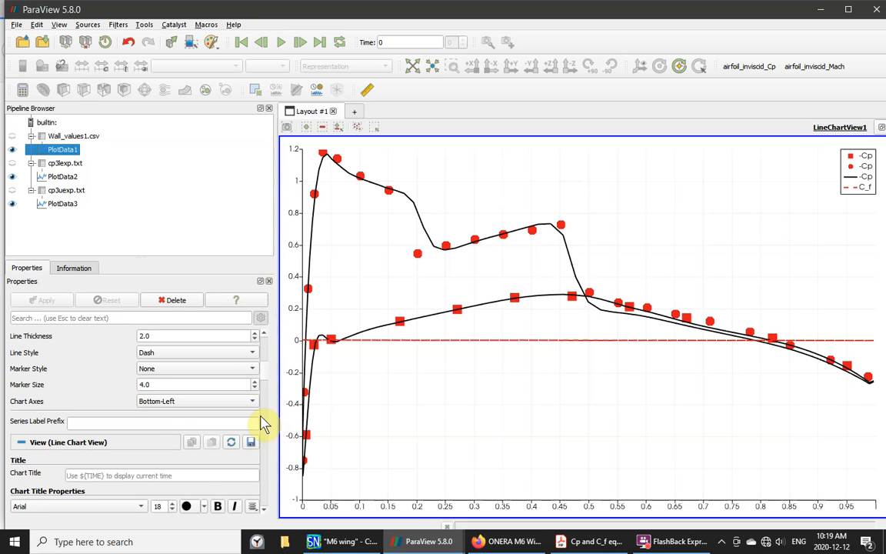
{"action": "left_click", "coordinate": [255, 404]}
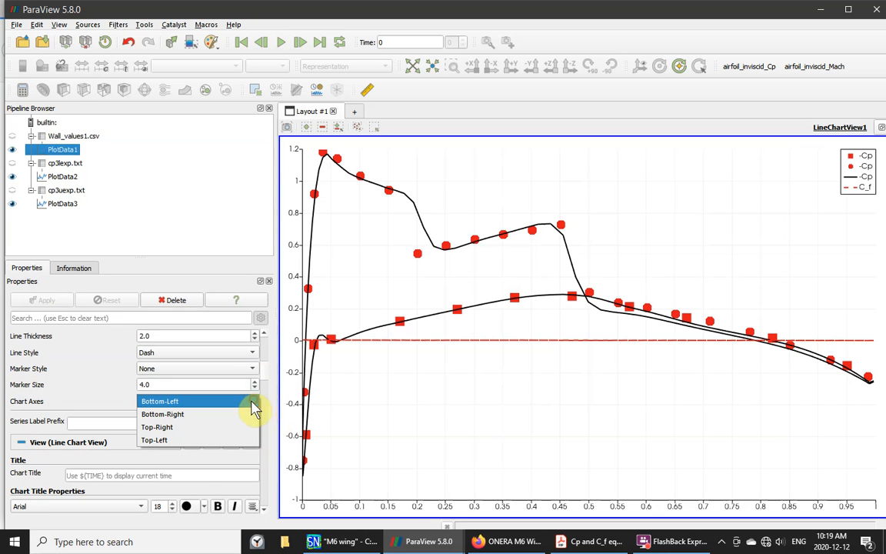
{"action": "left_click", "coordinate": [171, 416]}
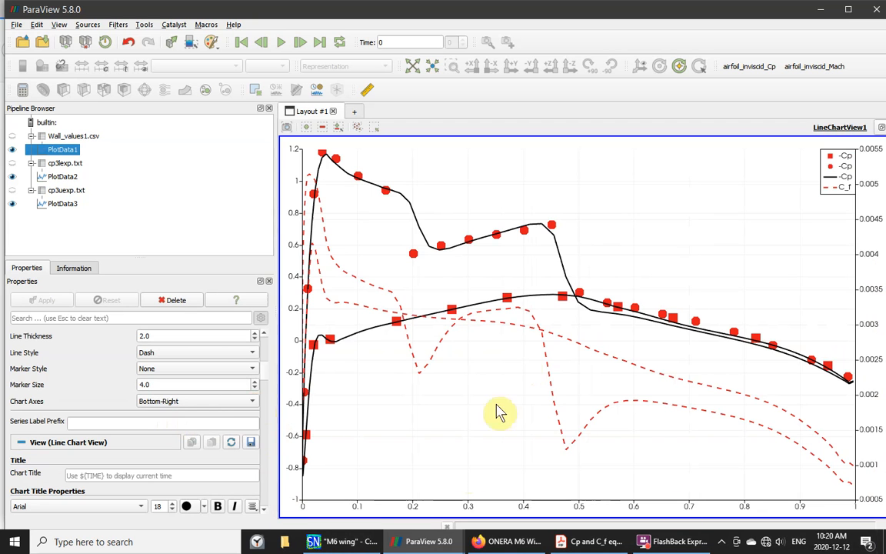
{"action": "left_click_drag", "start_coordinate": [265, 376], "coordinate": [257, 410]}
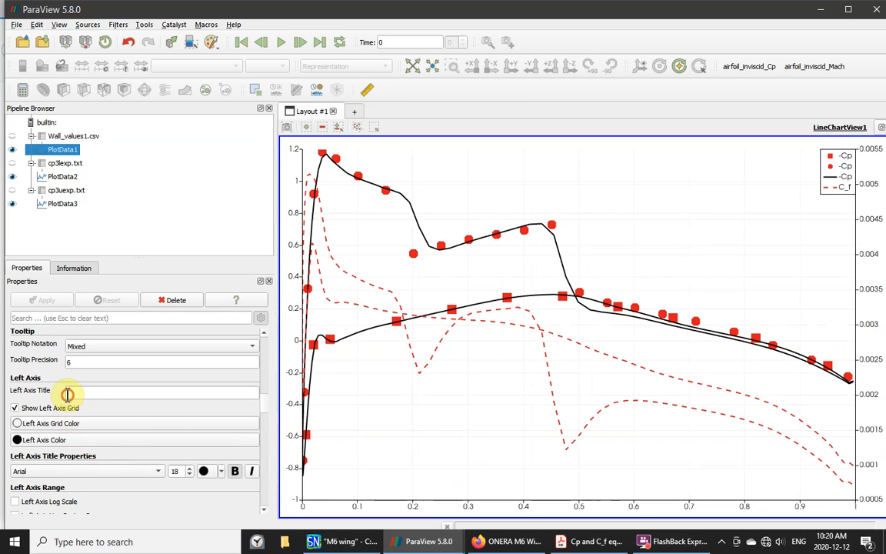
- Title the chart's left axis '-Cp'
{"action": "left_click", "coordinate": [100, 390]}
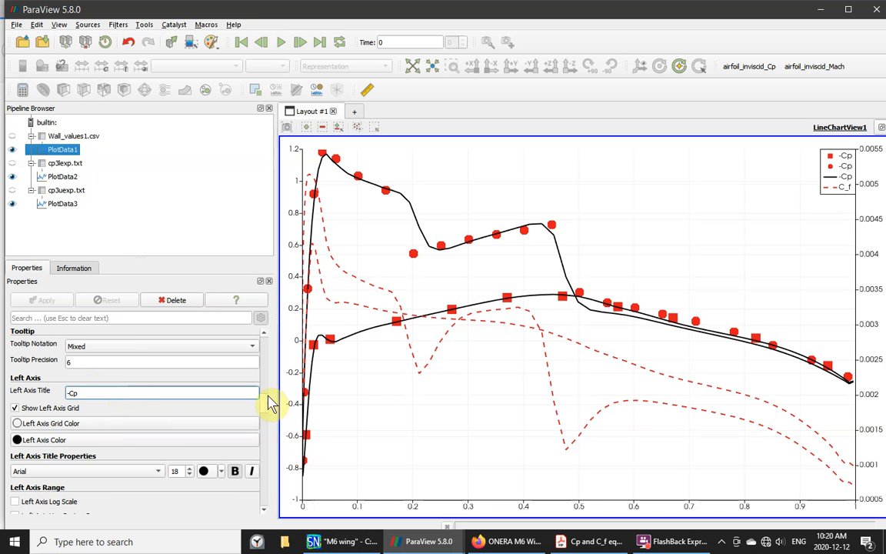
{"action": "scroll", "coordinate": [270, 408], "scroll_direction": "down", "scroll_amount": 5}
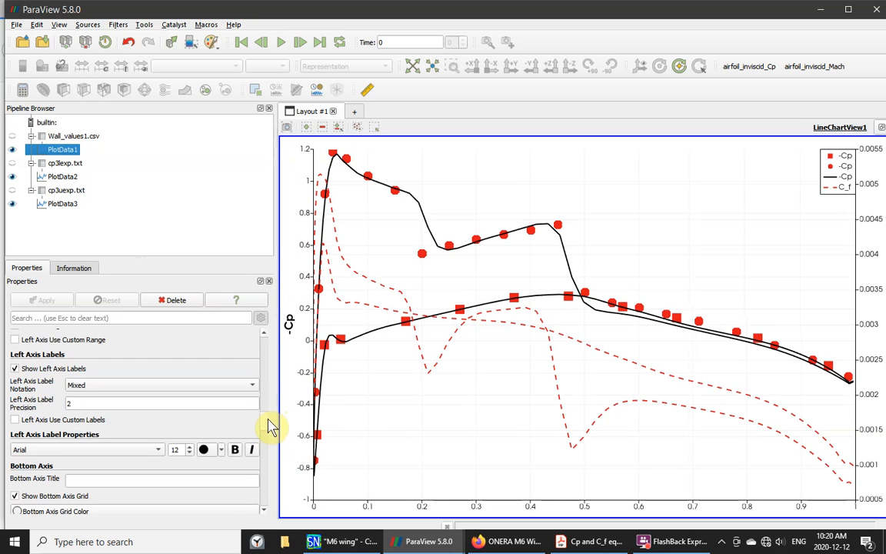
{"action": "scroll", "coordinate": [271, 429], "scroll_direction": "down", "scroll_amount": 2}
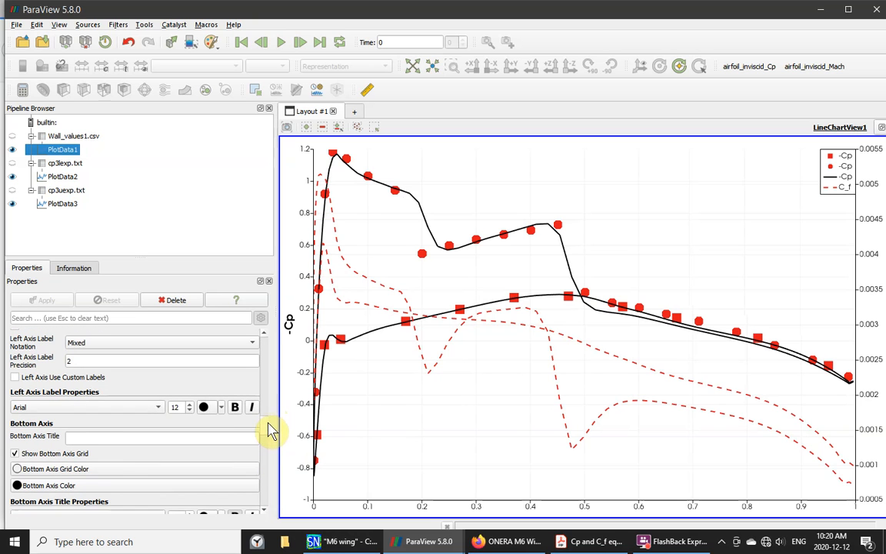
- Title the bottom axis 'x/chord' and the right axis 'C_f'
{"action": "left_click", "coordinate": [101, 439]}
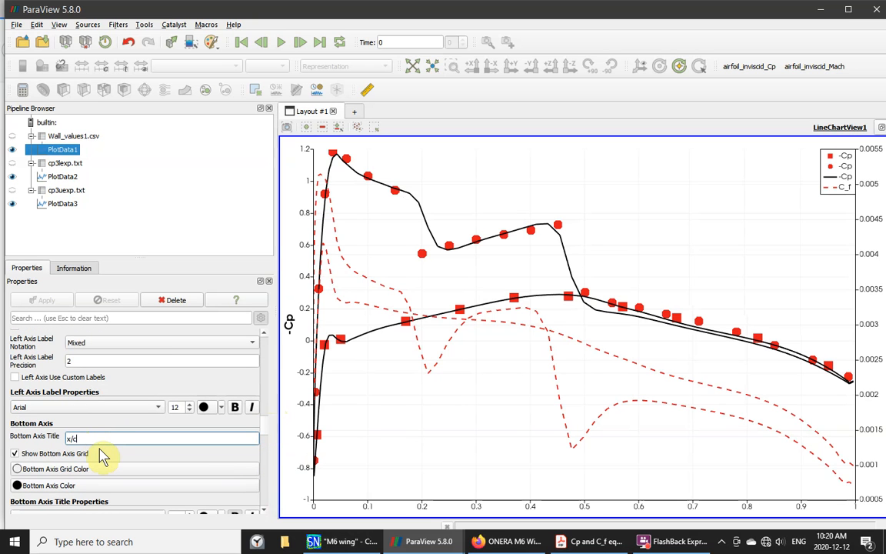
{"action": "type", "text": "x/chord"}
{"action": "left_click", "coordinate": [267, 509]}
{"action": "left_click", "coordinate": [267, 510]}
{"action": "left_click", "coordinate": [267, 510]}
{"action": "left_click", "coordinate": [267, 510]}
{"action": "left_click", "coordinate": [267, 509]}
{"action": "left_click", "coordinate": [267, 510]}
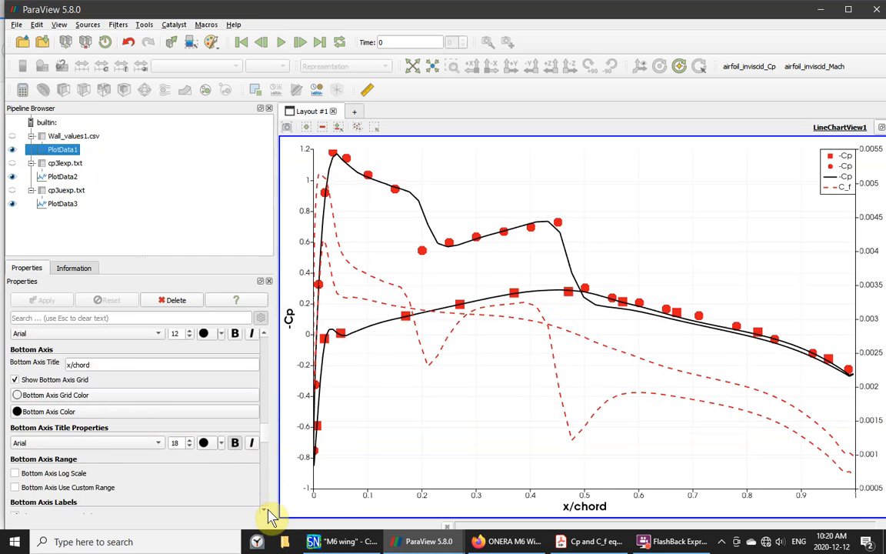
{"action": "left_click", "coordinate": [267, 510]}
{"action": "left_click", "coordinate": [267, 510]}
{"action": "left_click", "coordinate": [267, 510]}
{"action": "left_click", "coordinate": [267, 510]}
{"action": "left_click", "coordinate": [267, 510]}
{"action": "left_click", "coordinate": [267, 509]}
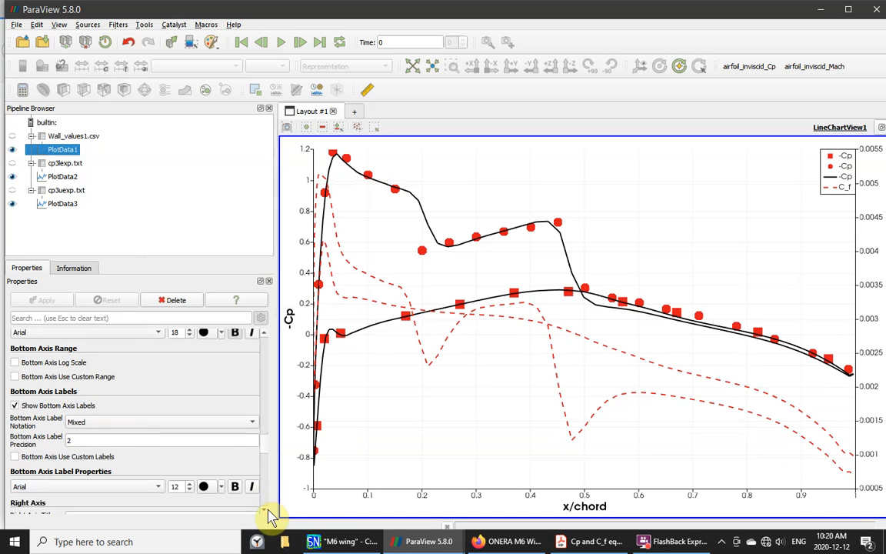
{"action": "left_click", "coordinate": [267, 509]}
{"action": "left_click", "coordinate": [266, 510]}
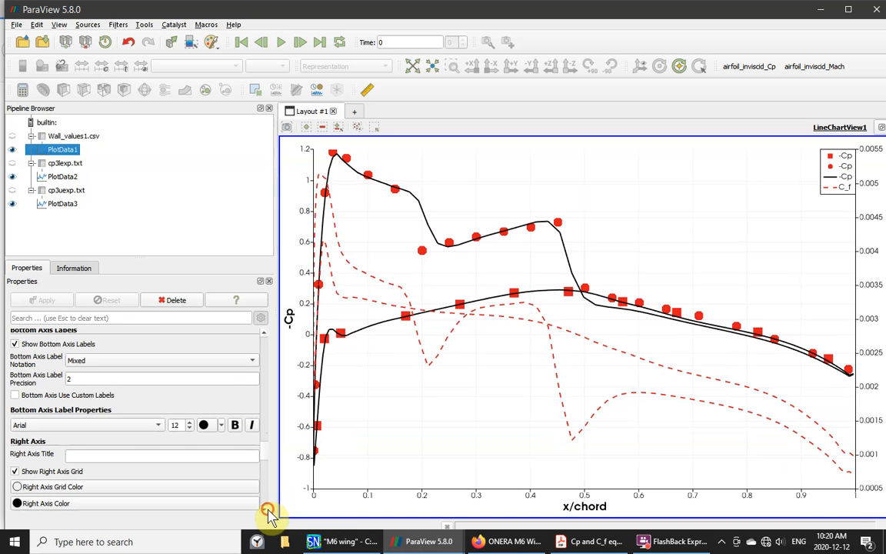
{"action": "left_click", "coordinate": [267, 510]}
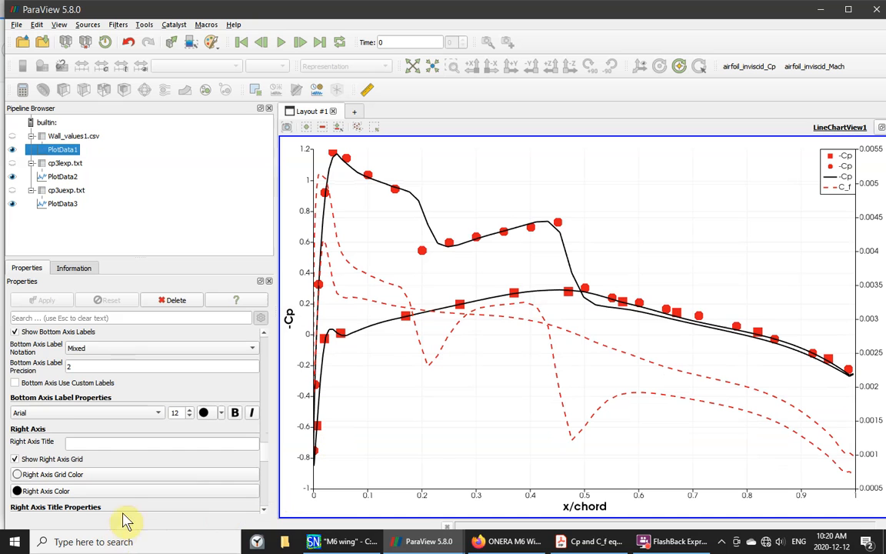
{"action": "left_click", "coordinate": [73, 443]}
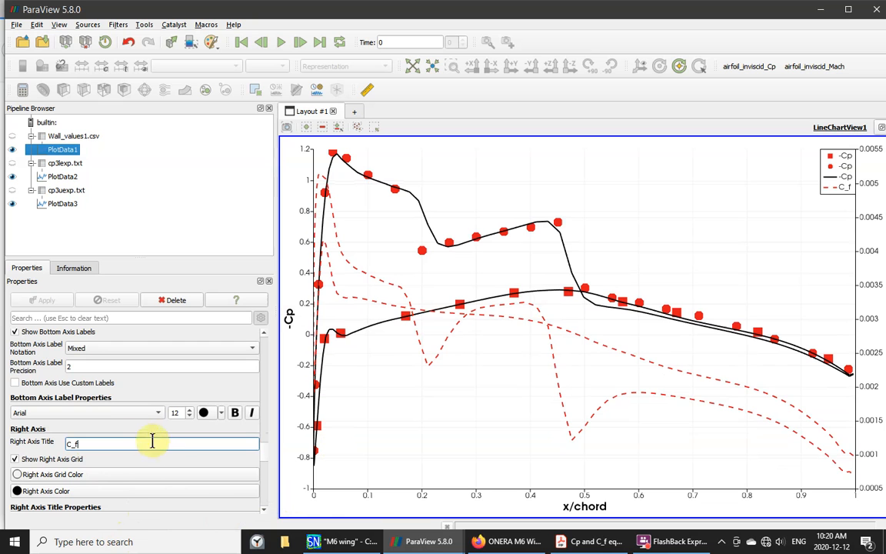
{"action": "left_click", "coordinate": [171, 461]}
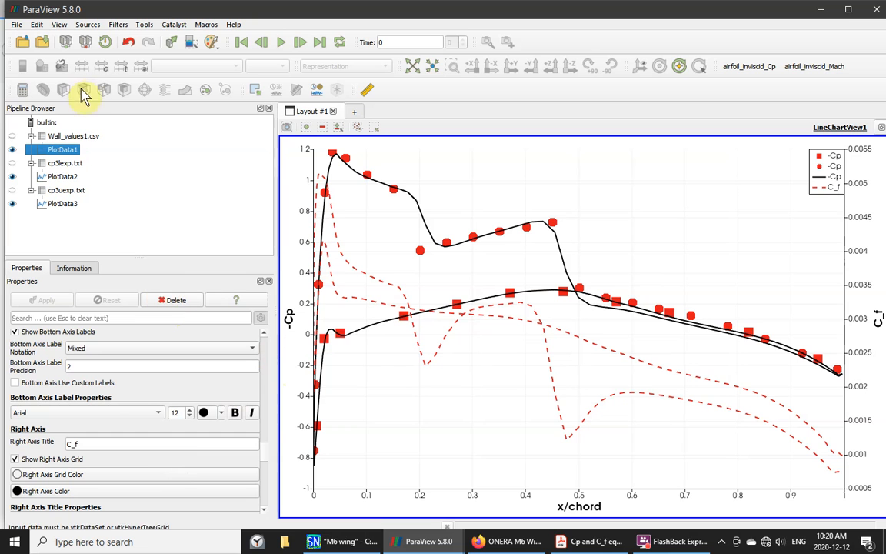
- Save the state as Python state file M6_Cp3.py with default Python state options
{"action": "left_click", "coordinate": [16, 25]}
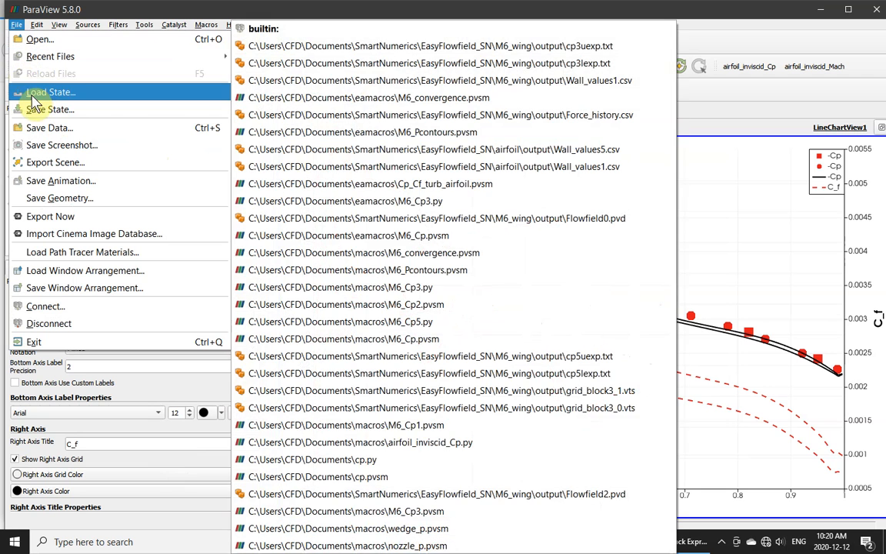
{"action": "left_click", "coordinate": [38, 110]}
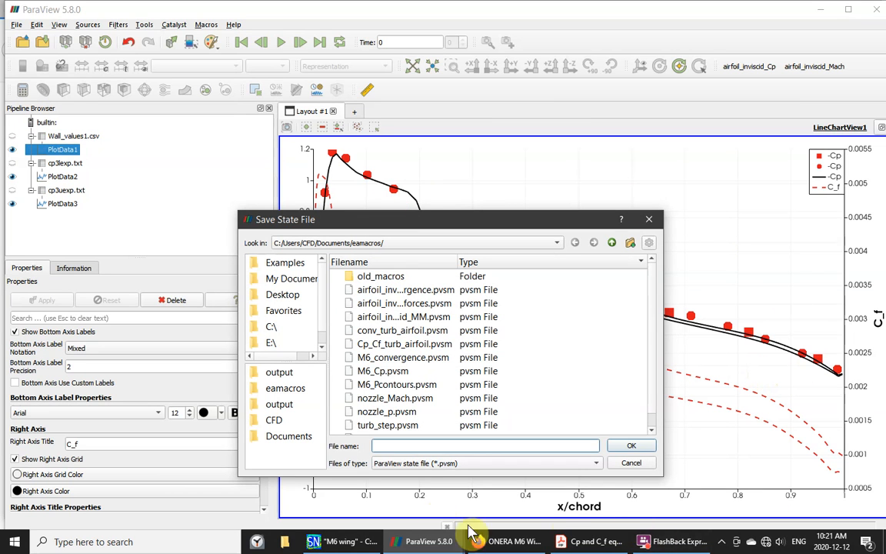
{"action": "left_click", "coordinate": [389, 446]}
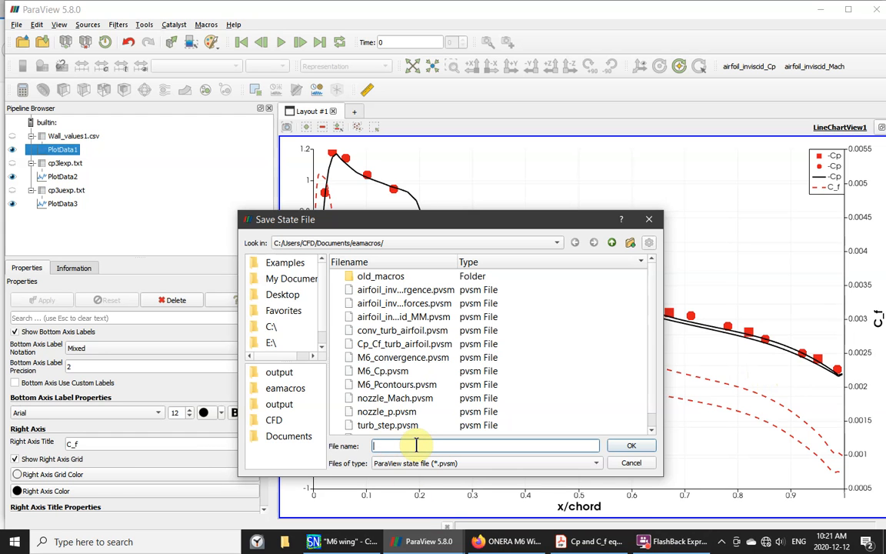
{"action": "type", "text": "M6_"}
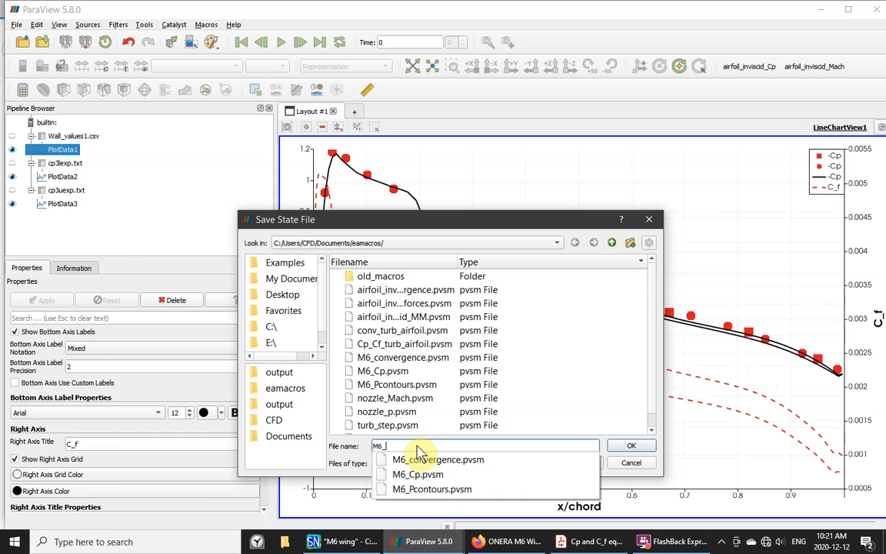
{"action": "type", "text": "C"}
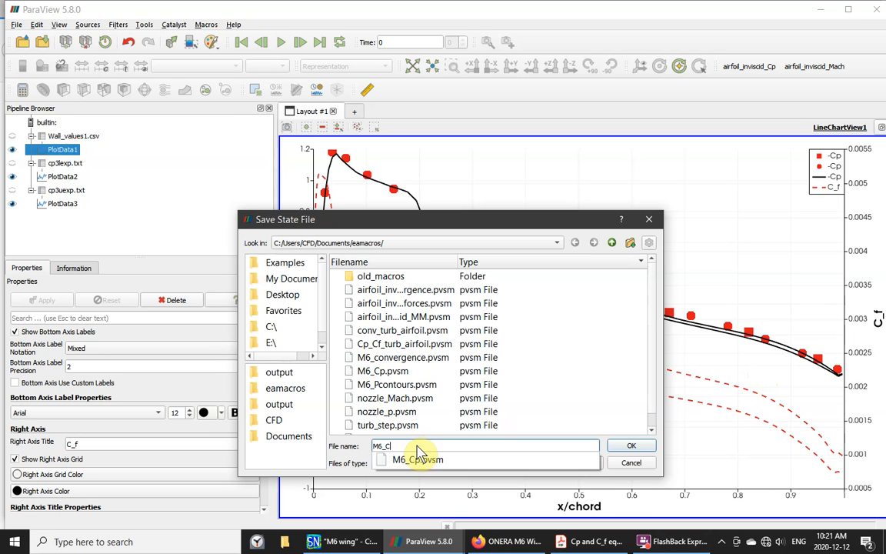
{"action": "type", "text": "p3"}
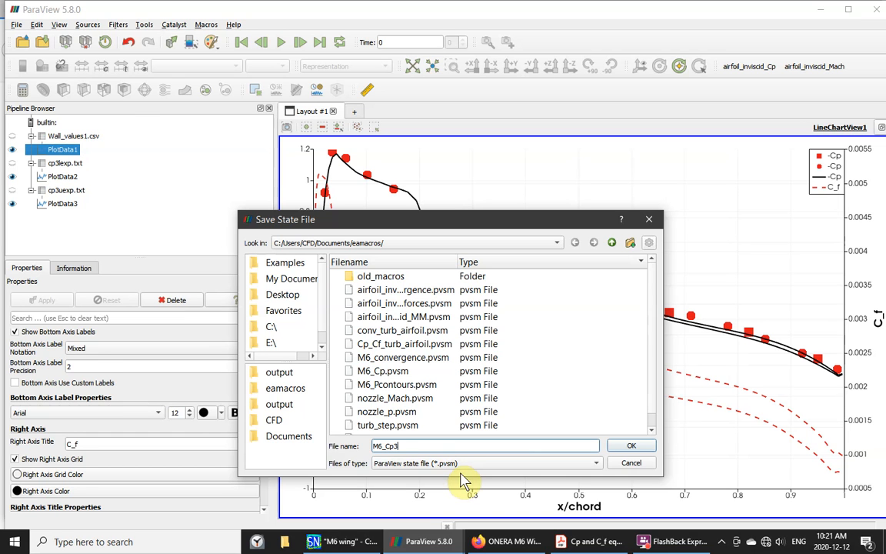
{"action": "left_click", "coordinate": [589, 464]}
{"action": "left_click", "coordinate": [419, 476]}
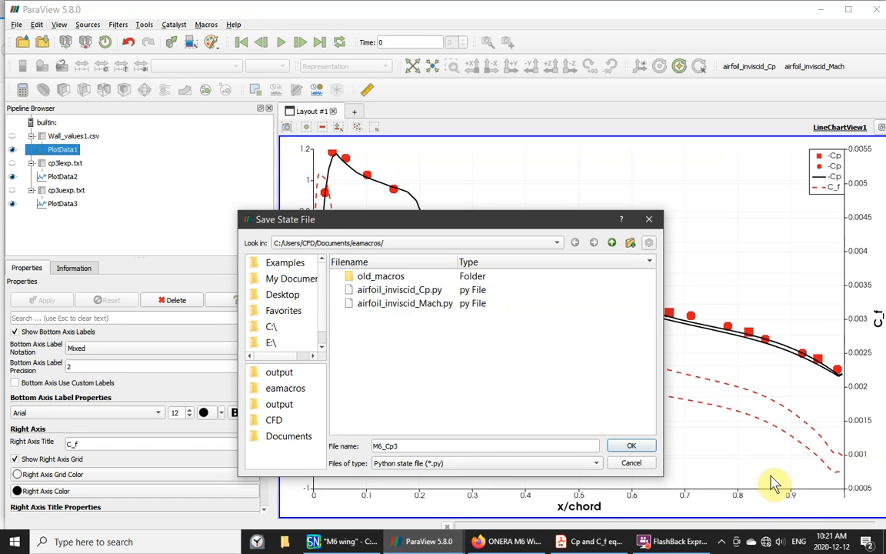
{"action": "left_click", "coordinate": [632, 449]}
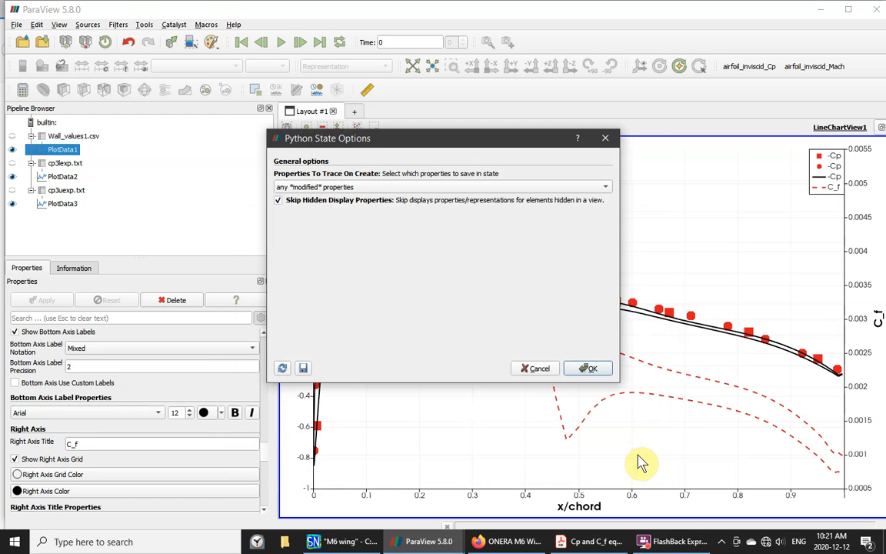
{"action": "left_click", "coordinate": [589, 369]}
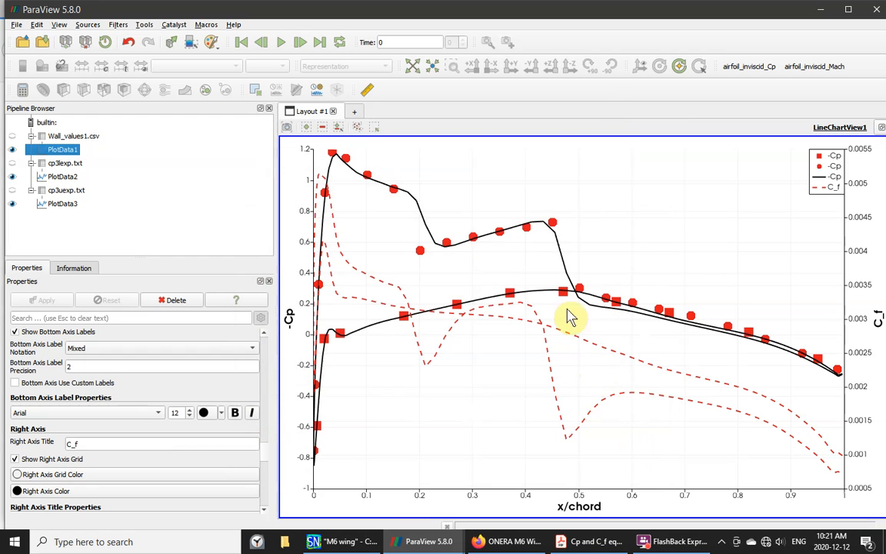
- Add M6_Cp3.py from the eamacros folder as a new macro
{"action": "left_click", "coordinate": [203, 25]}
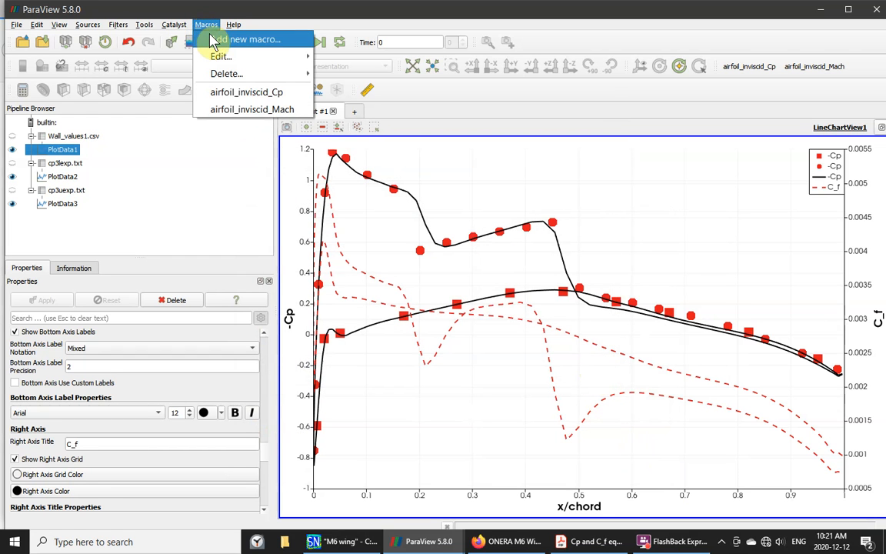
{"action": "left_click", "coordinate": [218, 40]}
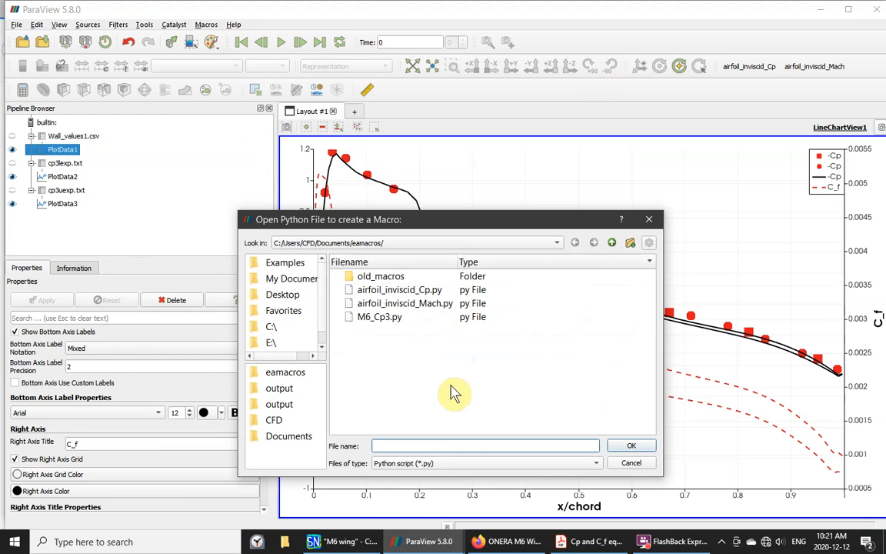
{"action": "left_click", "coordinate": [358, 319]}
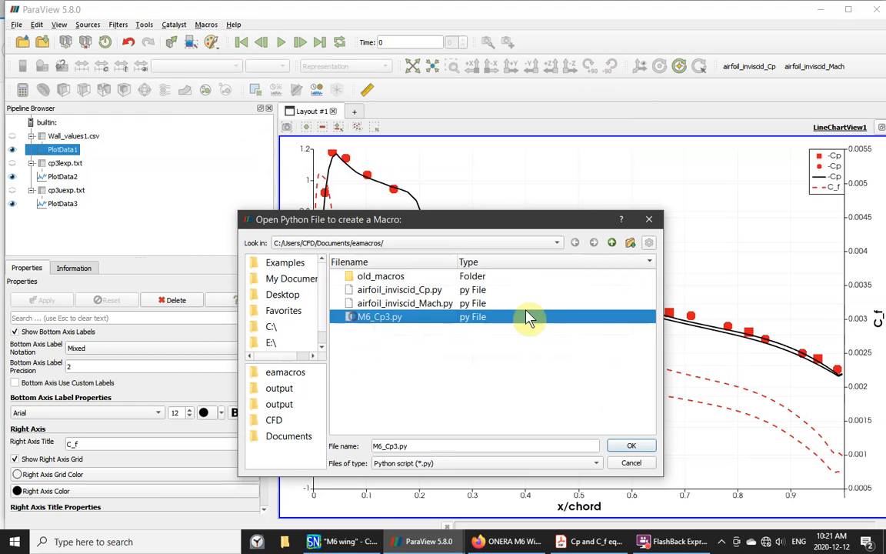
{"action": "left_click", "coordinate": [631, 448]}
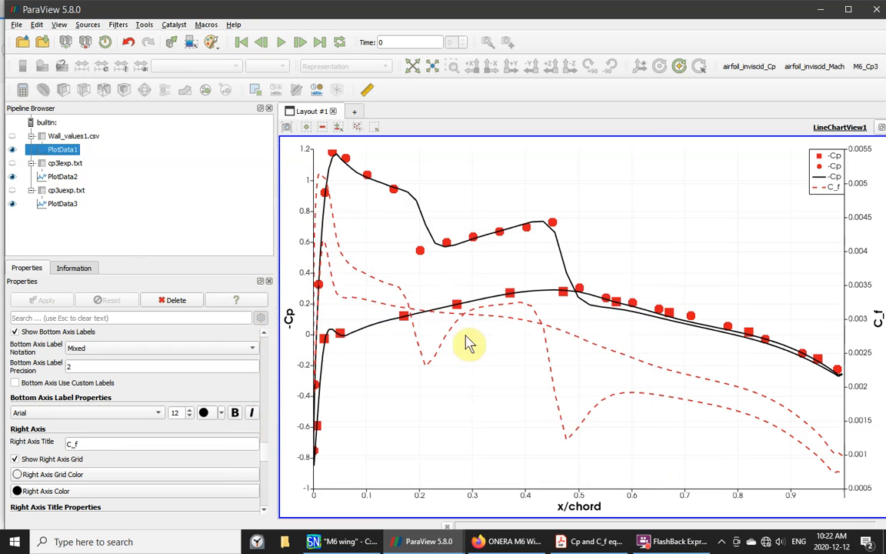
{"action": "left_click", "coordinate": [43, 204]}
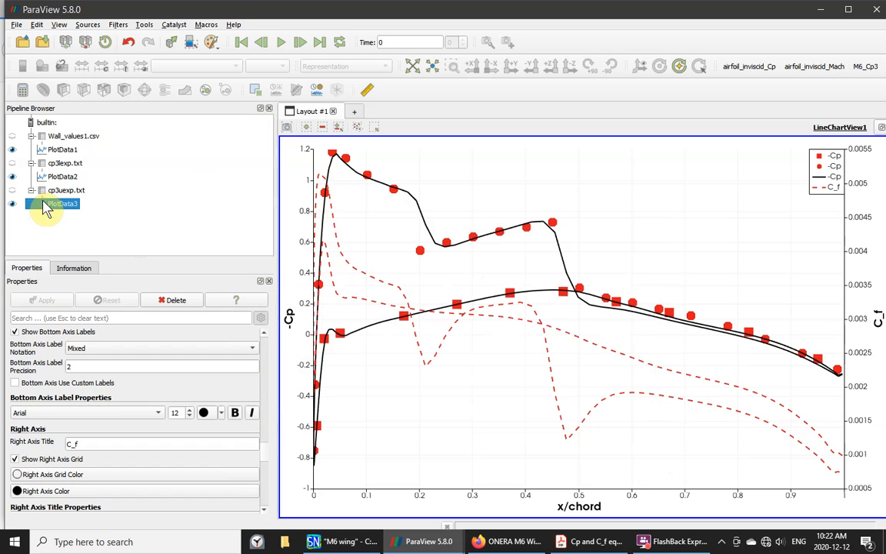
- Delete all pipeline items and close the line chart and spreadsheet views
{"action": "key", "text": "shift+Up"}
{"action": "key", "text": "shift+Up"}
{"action": "key", "text": "shift+Up"}
{"action": "key", "text": "shift+Up"}
{"action": "key", "text": "shift+Up"}
{"action": "key", "text": "shift+Up"}
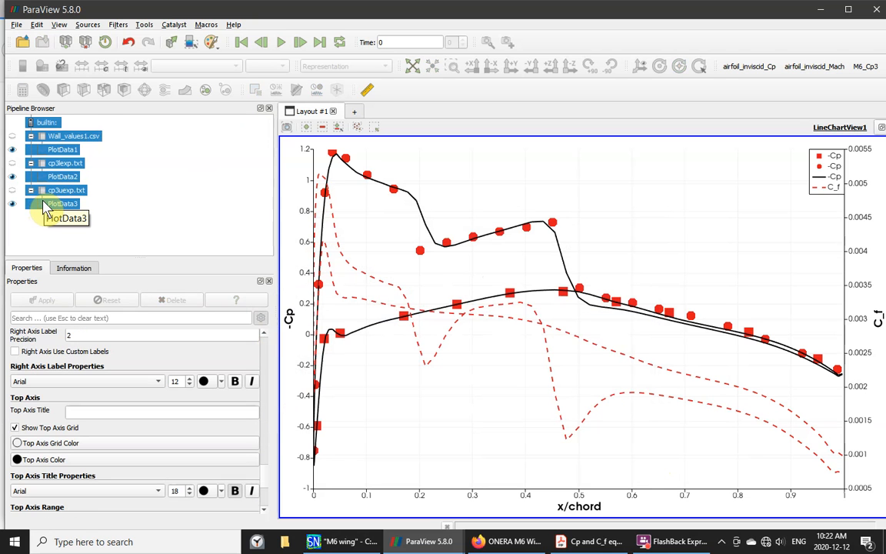
{"action": "key", "text": "Delete"}
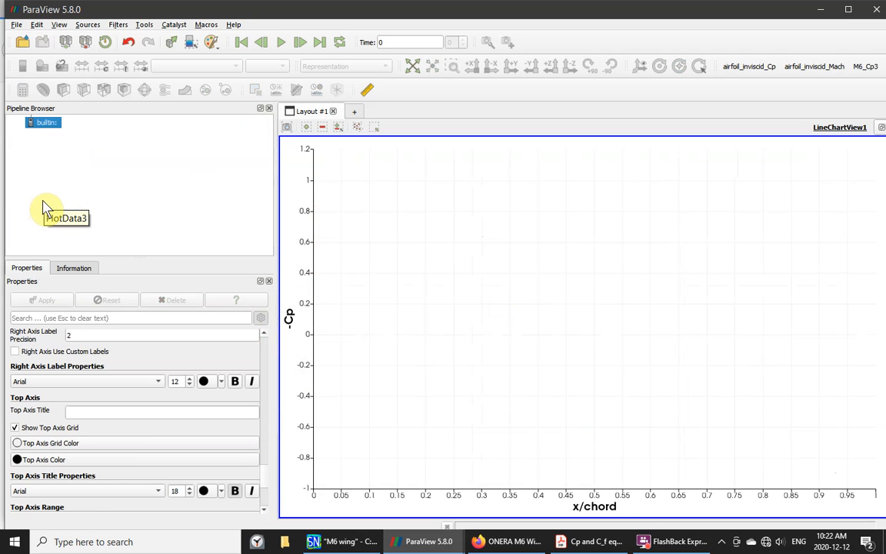
{"action": "left_click", "coordinate": [880, 128]}
{"action": "left_click", "coordinate": [879, 128]}
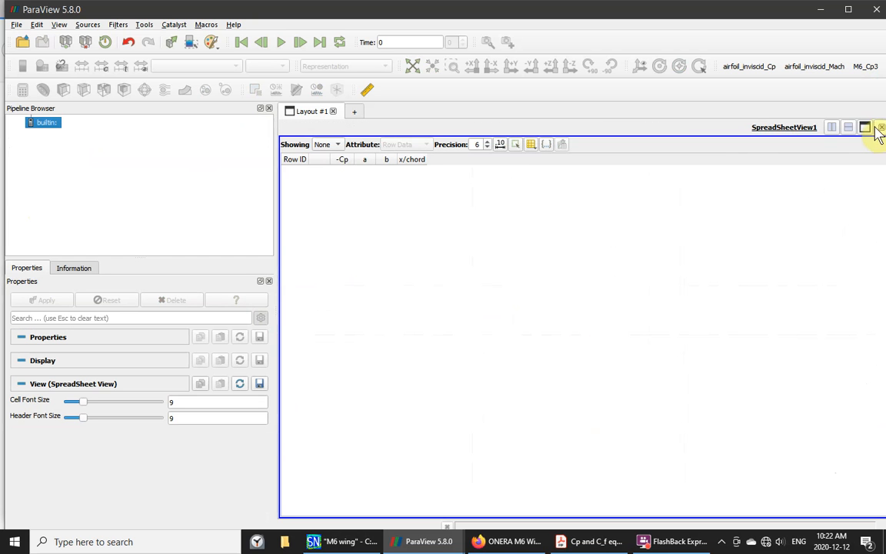
{"action": "left_click", "coordinate": [880, 127]}
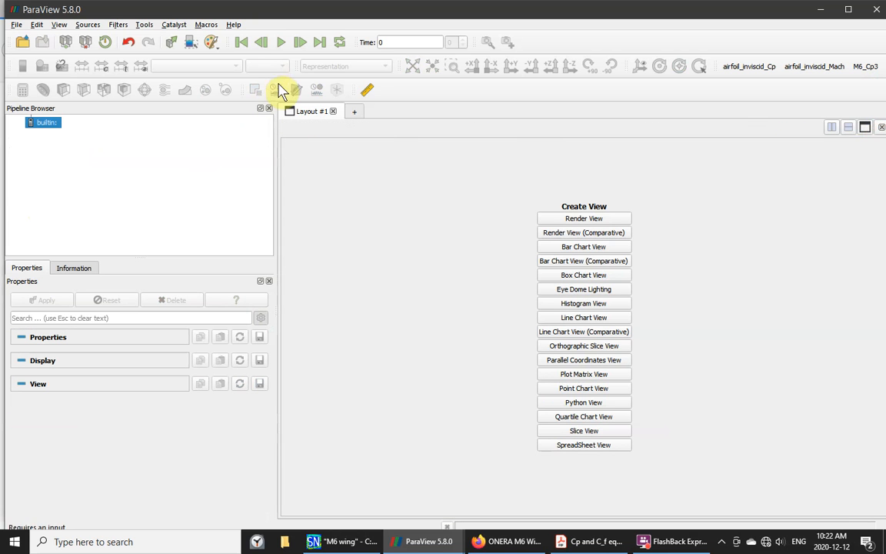
- Run the M6_Cp3 macro and maximize the rebuilt line chart
{"action": "left_click", "coordinate": [206, 24]}
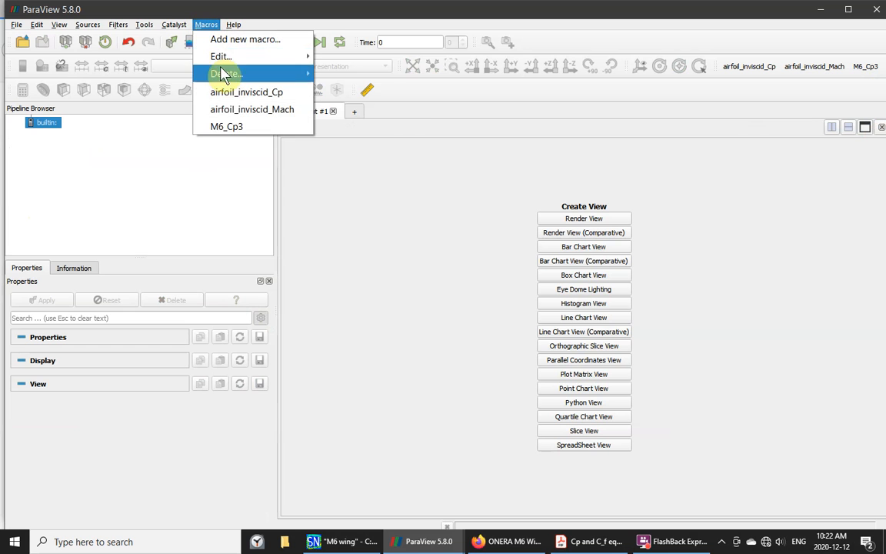
{"action": "left_click", "coordinate": [224, 128]}
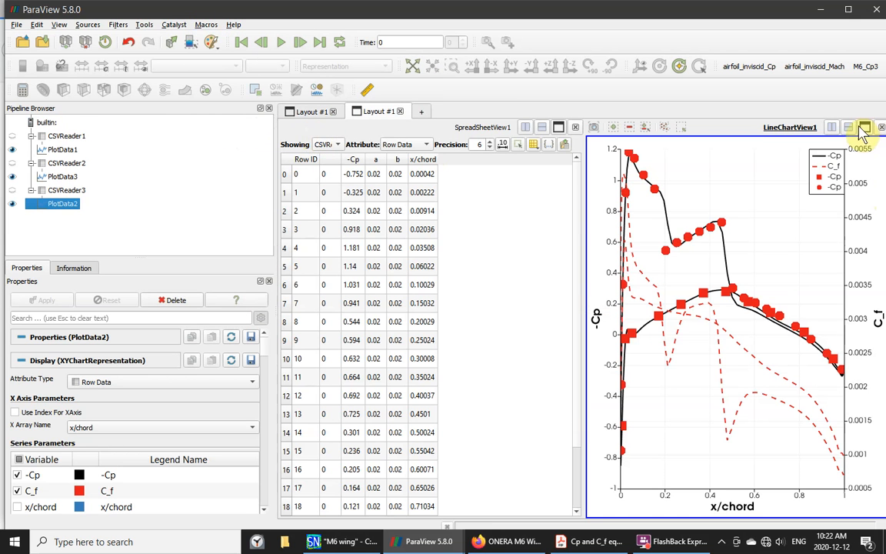
{"action": "left_click", "coordinate": [861, 128]}
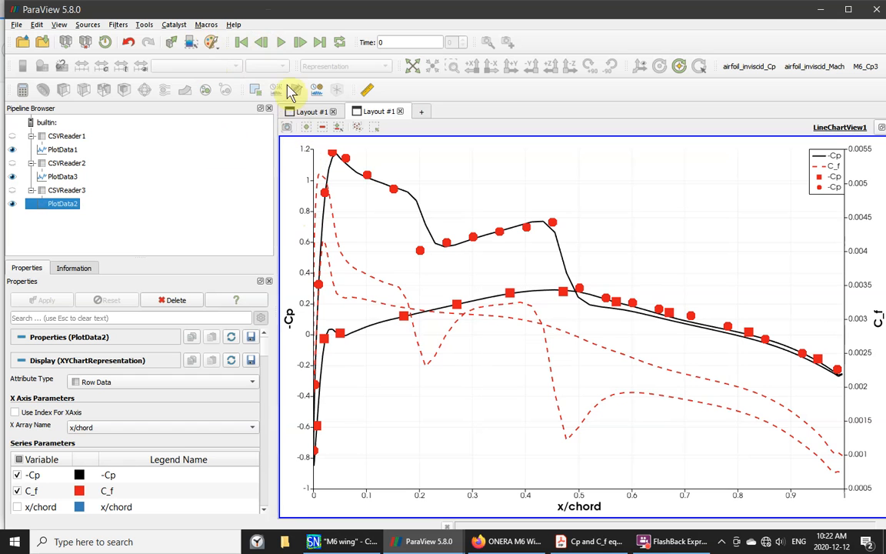
- Open the M6_Cp3 macro in a maximized Script Editor
{"action": "left_click", "coordinate": [206, 25]}
{"action": "mouse_move", "coordinate": [215, 58]}
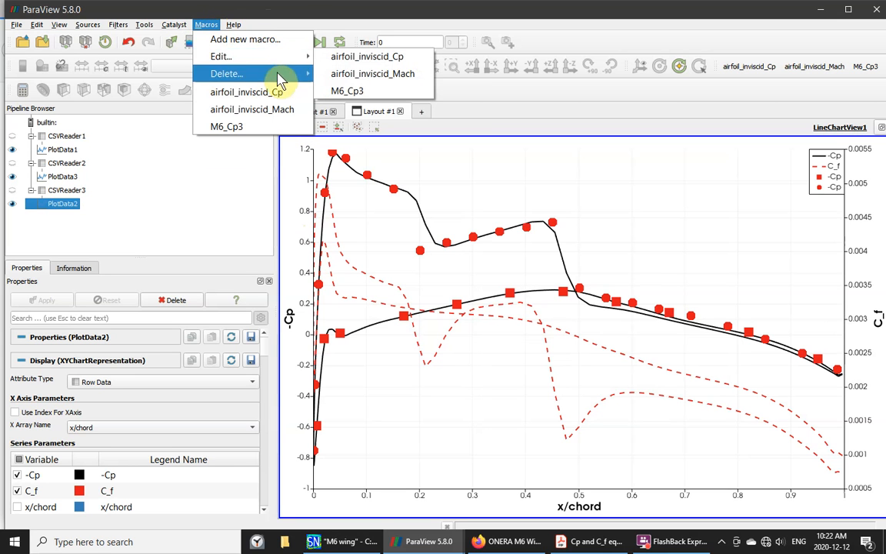
{"action": "mouse_move", "coordinate": [269, 75]}
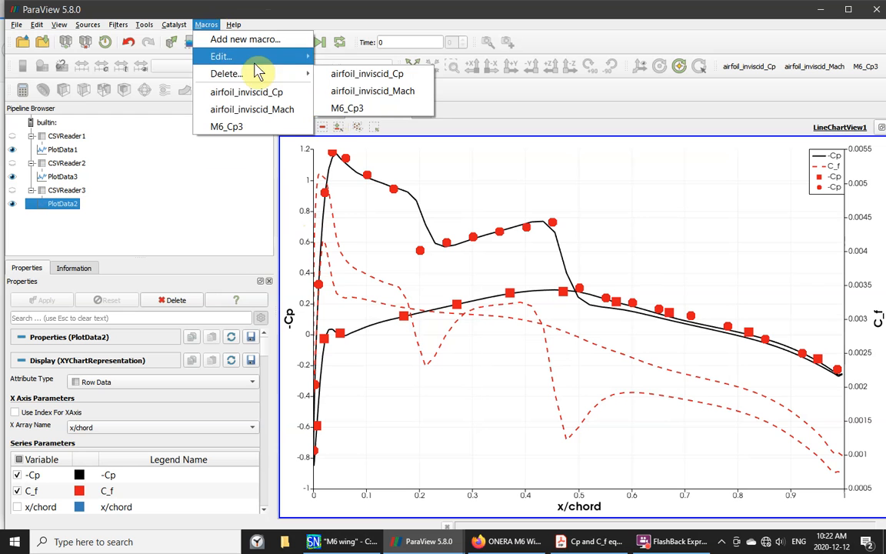
{"action": "mouse_move", "coordinate": [258, 57]}
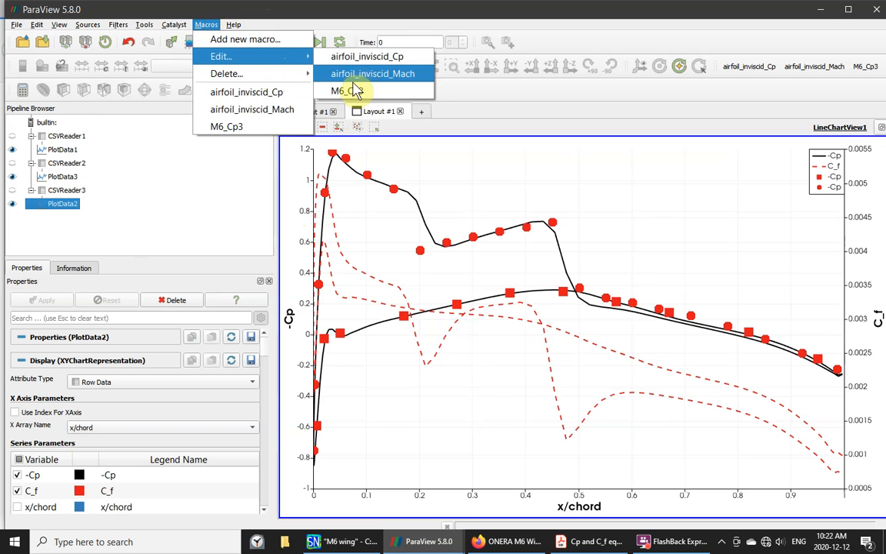
{"action": "left_click", "coordinate": [347, 90]}
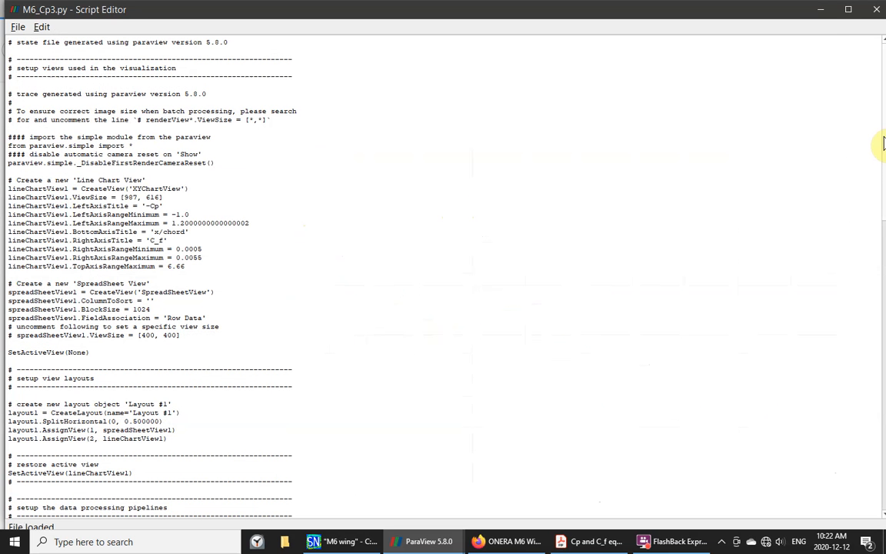
{"action": "left_click", "coordinate": [846, 8]}
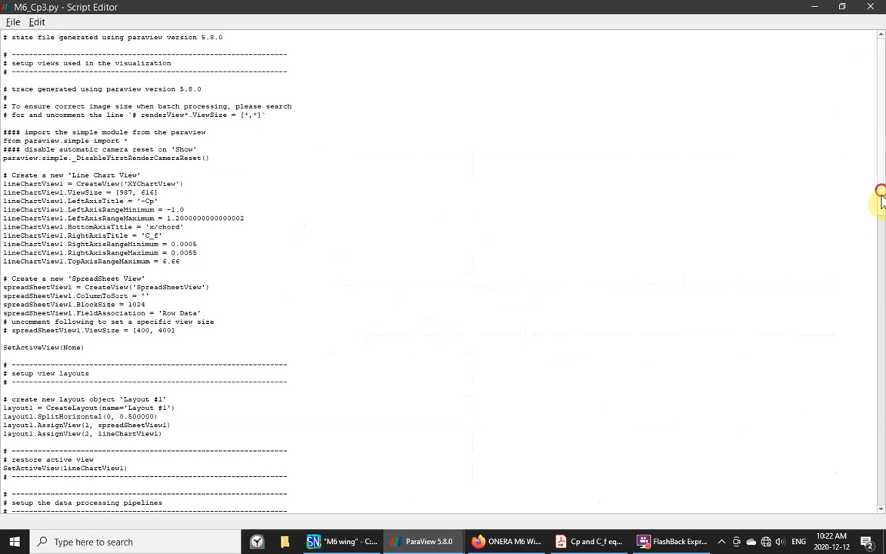
{"action": "left_click_drag", "start_coordinate": [880, 196], "coordinate": [880, 251]}
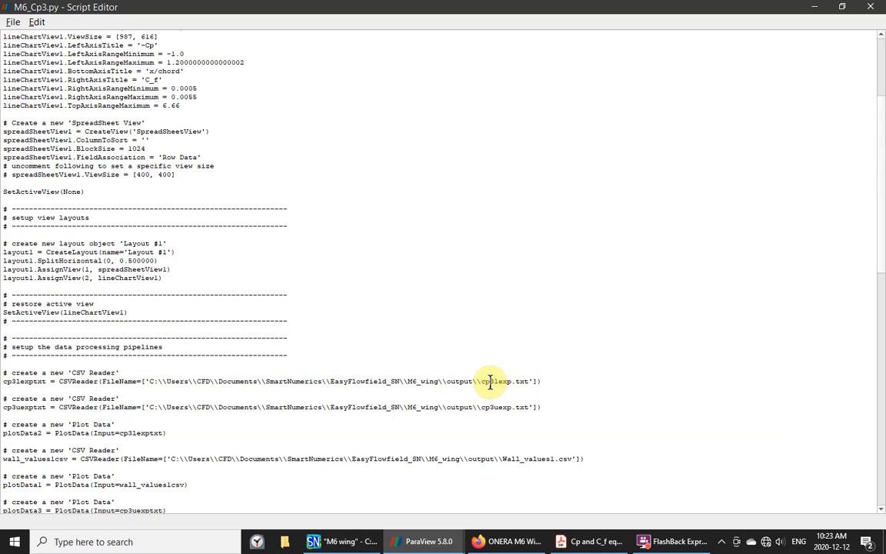
- Change the CSV file names cp3lexp and cp3uexp to cp5lexp and cp5uexp
{"action": "left_click_drag", "start_coordinate": [490, 381], "coordinate": [495, 380]}
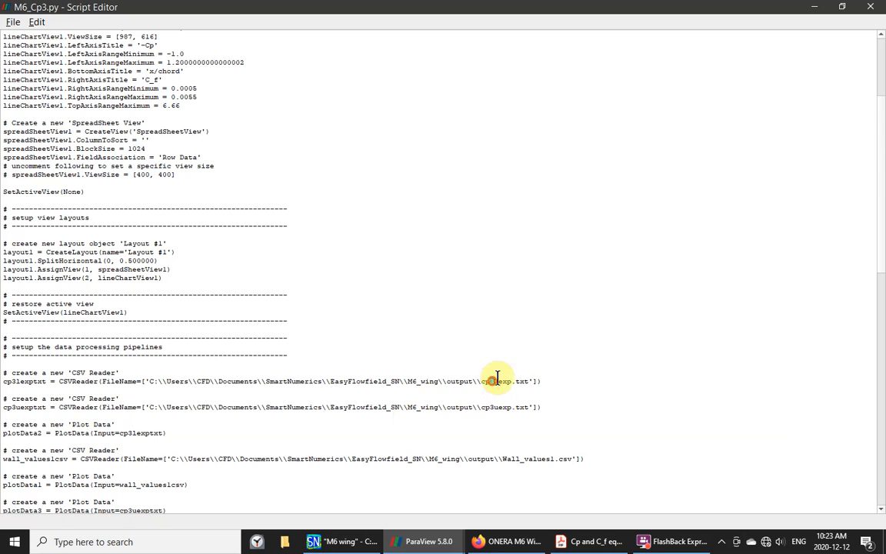
{"action": "type", "text": "5"}
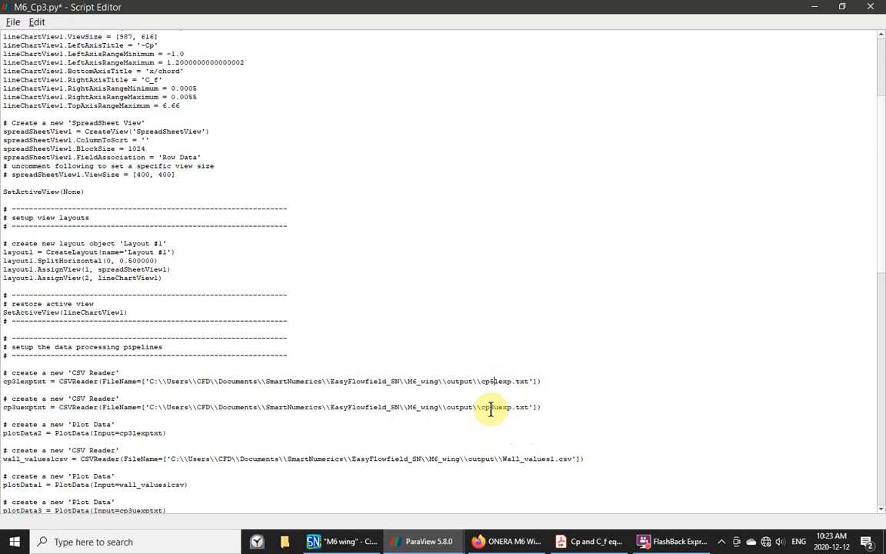
{"action": "left_click_drag", "start_coordinate": [489, 406], "coordinate": [494, 407]}
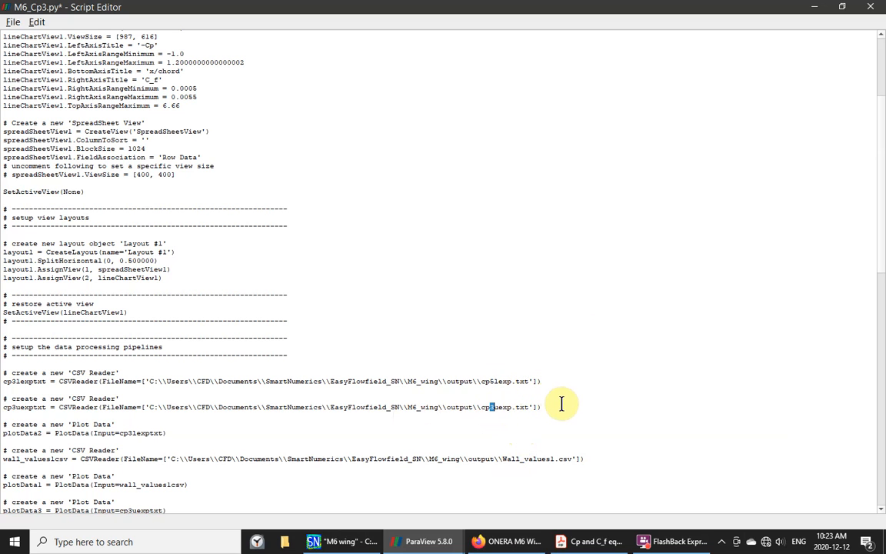
{"action": "type", "text": "5"}
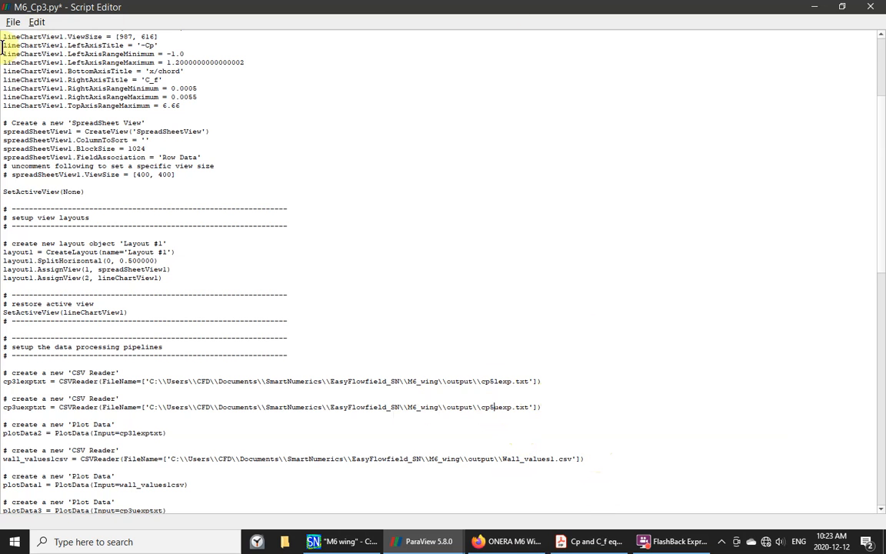
{"action": "left_click", "coordinate": [12, 23]}
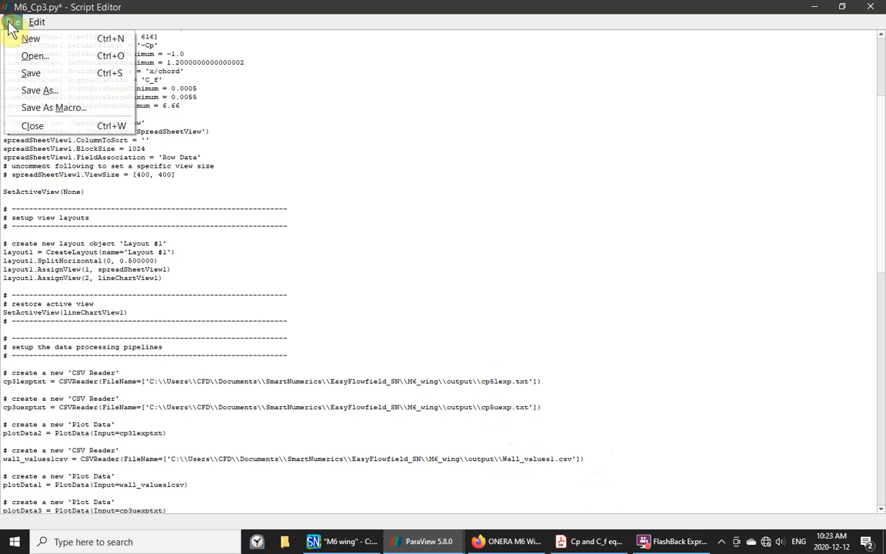
{"action": "left_click", "coordinate": [34, 90]}
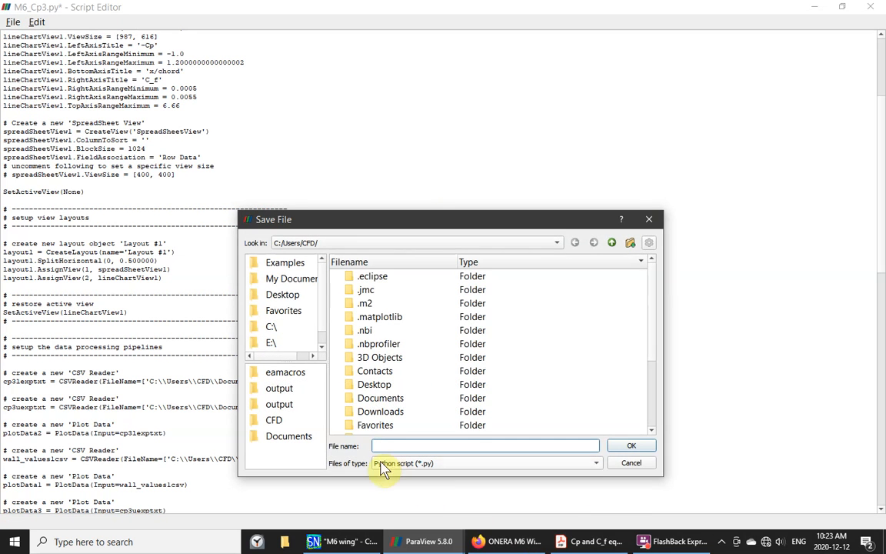
- Save the edited script as M6_Cp5.py in Documents/eamacros
{"action": "double_click", "coordinate": [350, 398]}
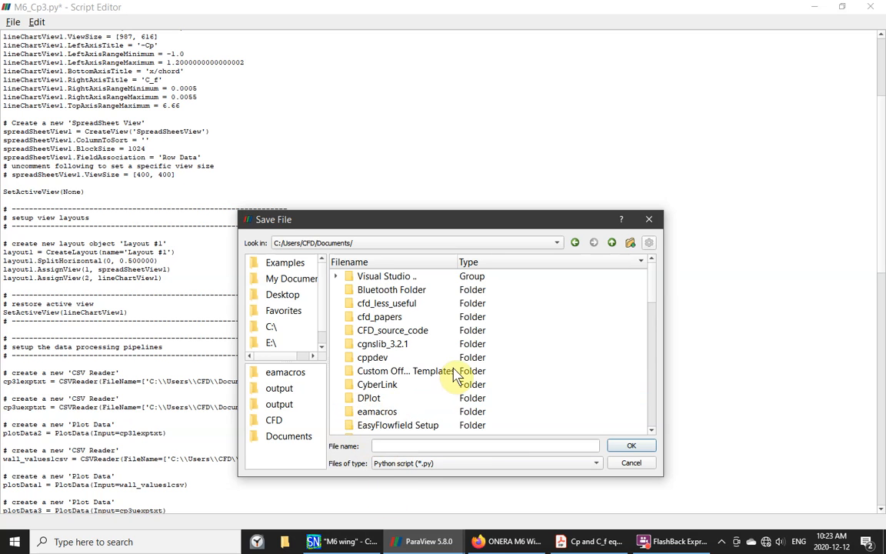
{"action": "double_click", "coordinate": [348, 412]}
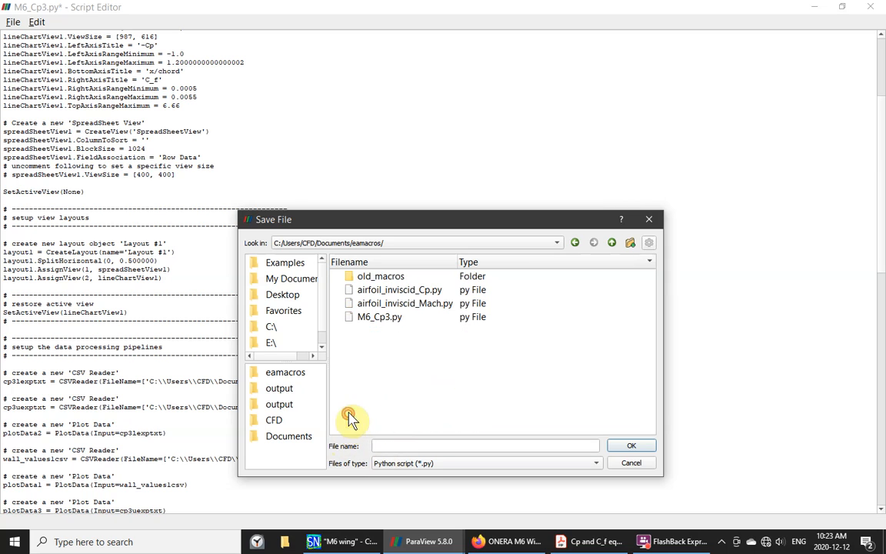
{"action": "left_click", "coordinate": [379, 441]}
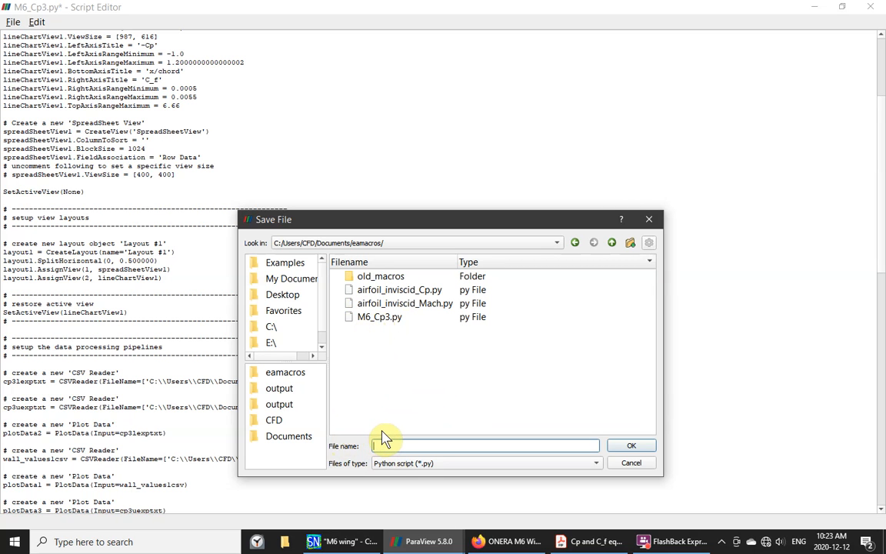
{"action": "type", "text": "M"}
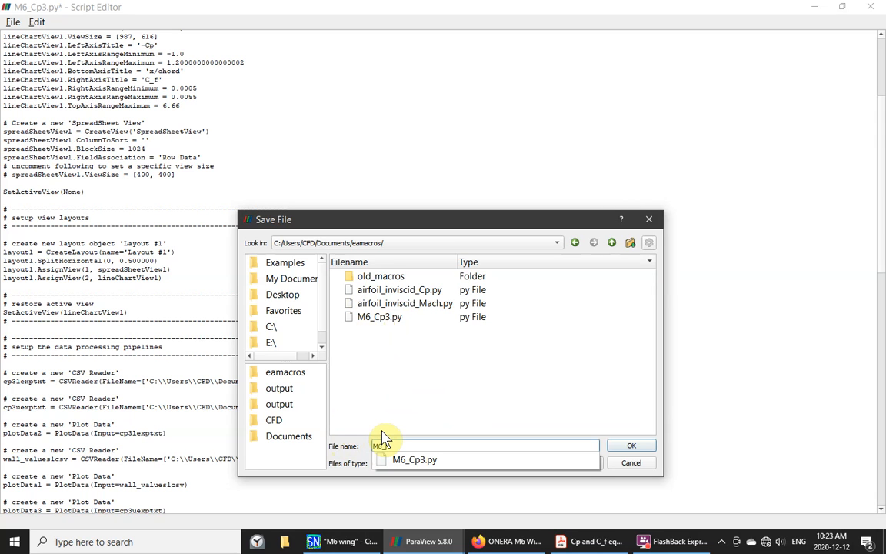
{"action": "type", "text": "6_Cp5"}
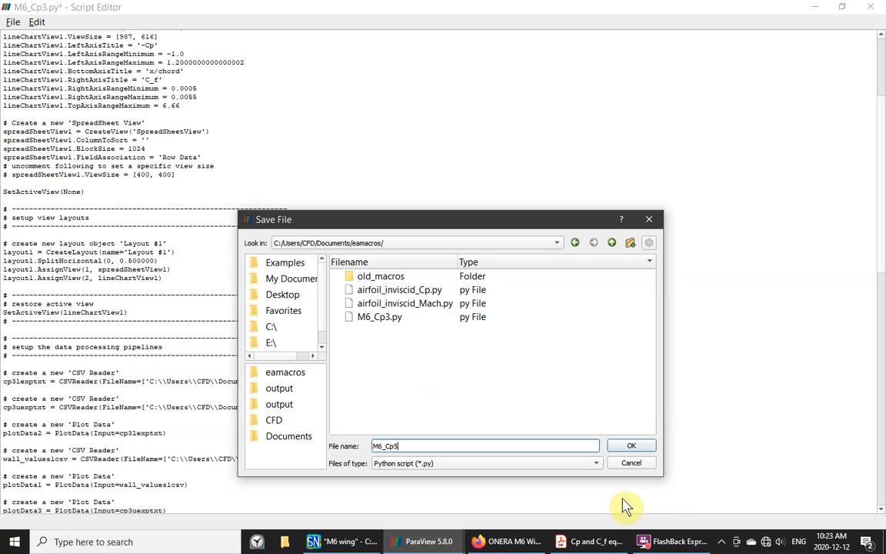
{"action": "left_click", "coordinate": [630, 449]}
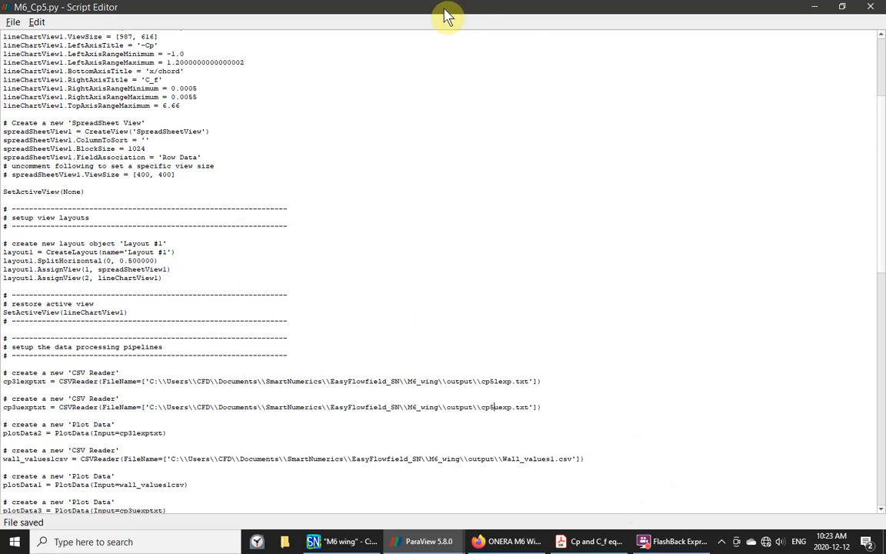
- Close the Script Editor and import M6_Cp5.py from eamacros as a new macro
{"action": "left_click", "coordinate": [874, 9]}
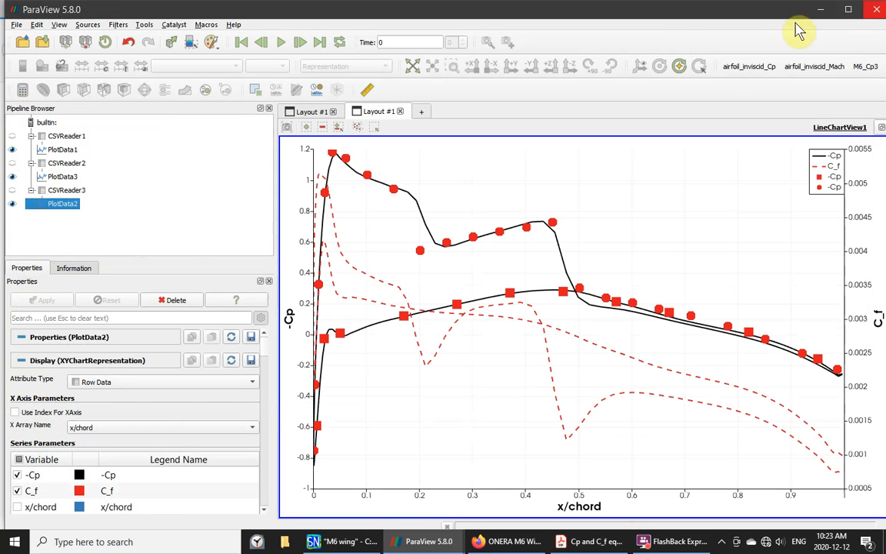
{"action": "left_click", "coordinate": [206, 24]}
{"action": "left_click", "coordinate": [223, 43]}
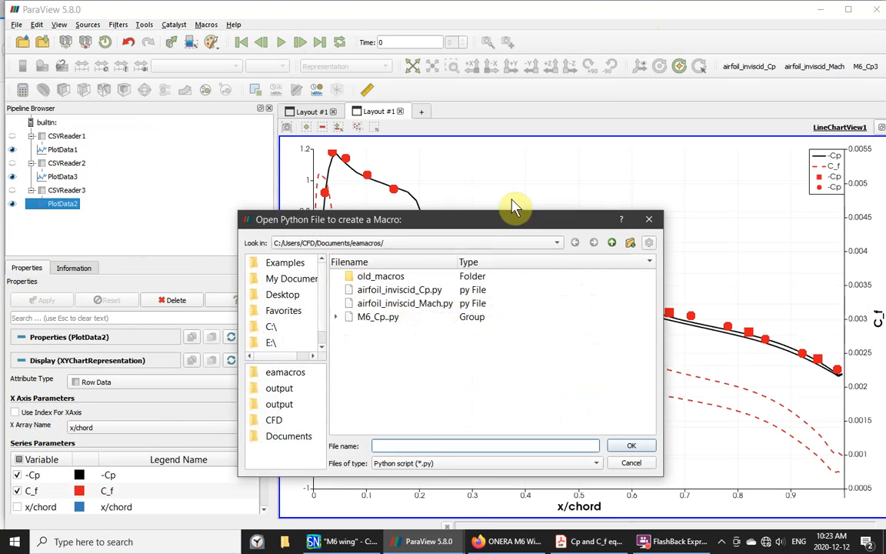
{"action": "left_click", "coordinate": [342, 318]}
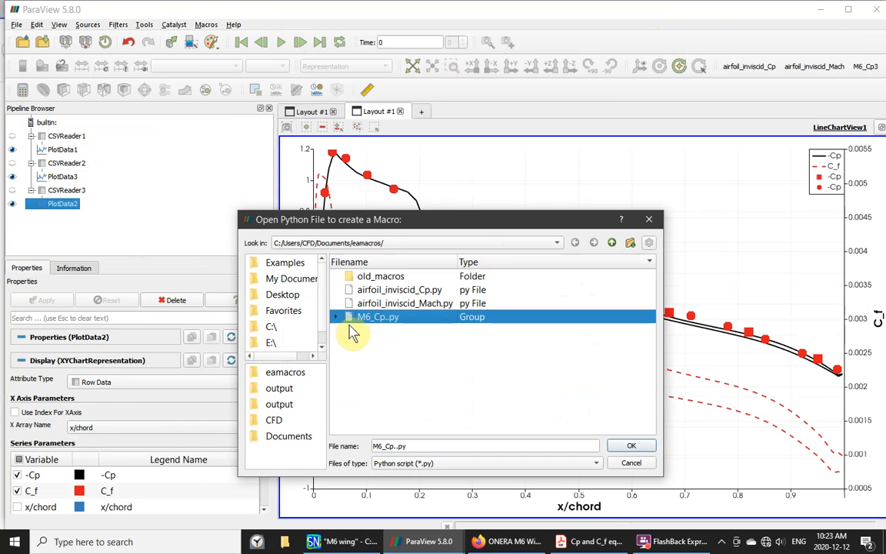
{"action": "left_click", "coordinate": [338, 317]}
{"action": "left_click", "coordinate": [396, 347]}
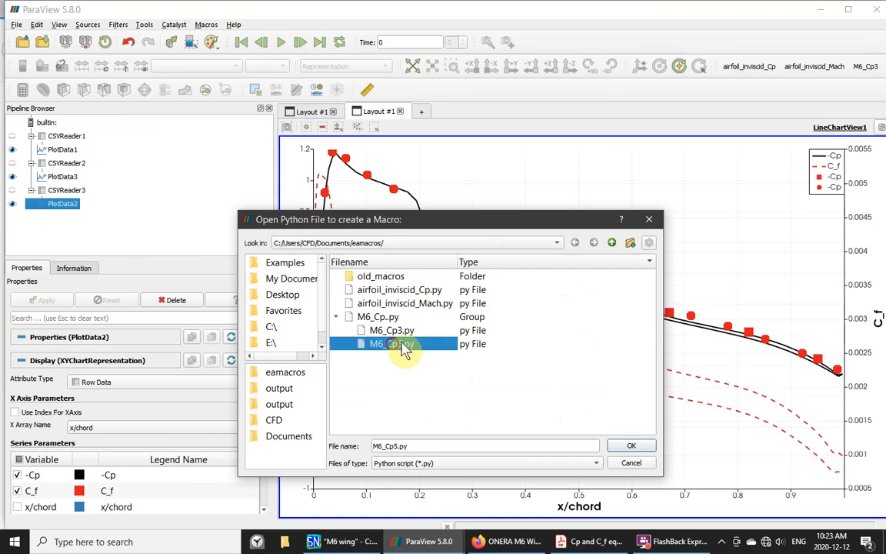
{"action": "left_click", "coordinate": [624, 446]}
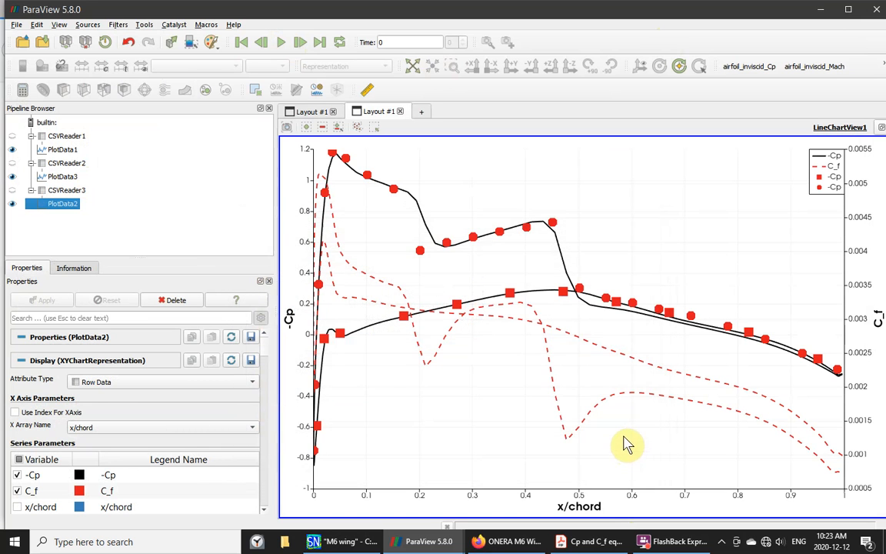
{"action": "left_click", "coordinate": [73, 190], "text": "ctrl"}
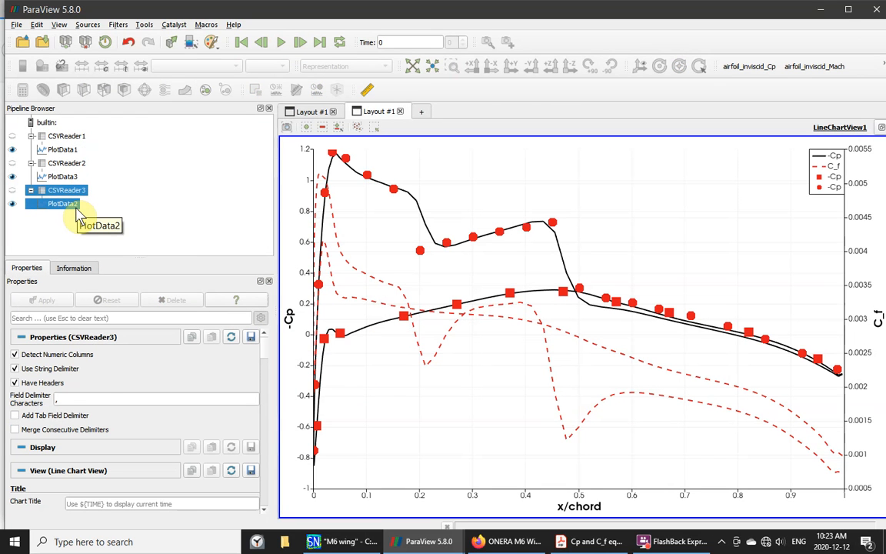
- Delete all pipeline objects and close the line chart and spreadsheet views
{"action": "key", "text": "Up"}
{"action": "key", "text": "shift+Up"}
{"action": "key", "text": "shift+Up"}
{"action": "key", "text": "shift+Up"}
{"action": "key", "text": "shift+Up"}
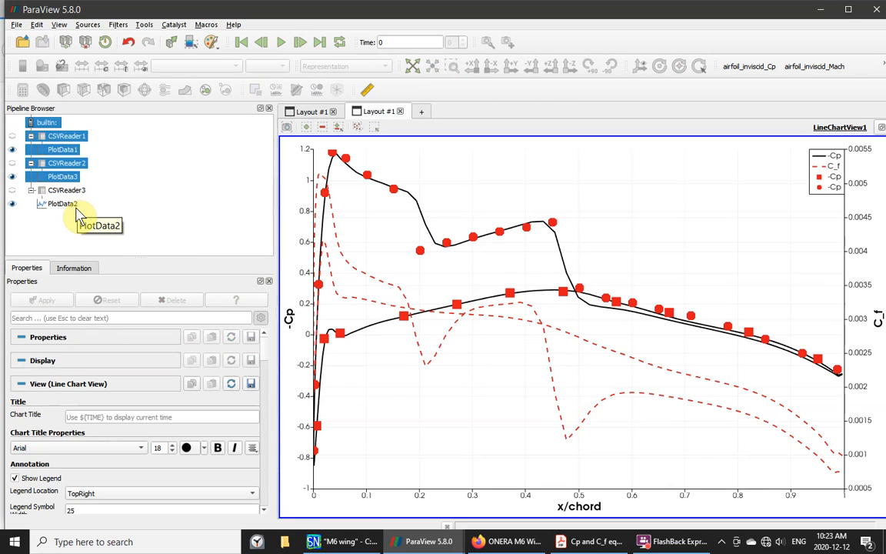
{"action": "left_click", "coordinate": [58, 203], "text": "ctrl"}
{"action": "left_click", "coordinate": [65, 190], "text": "ctrl"}
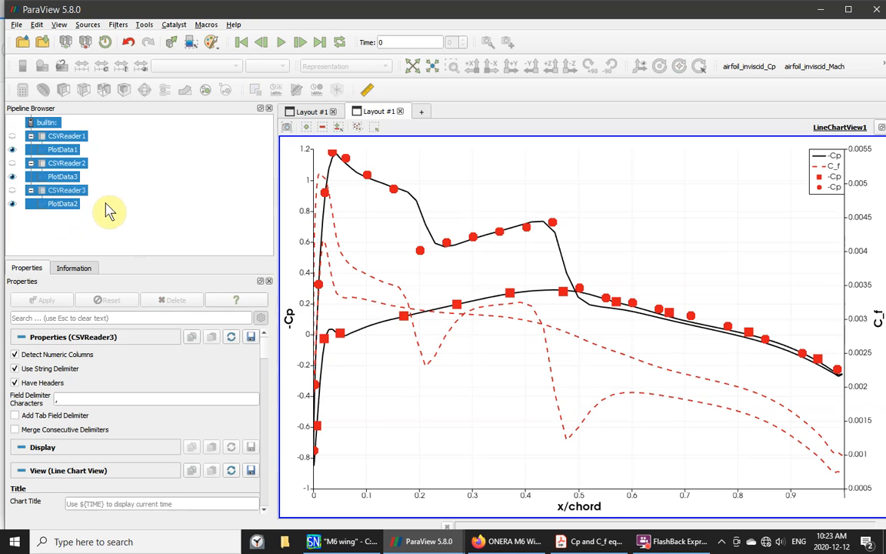
{"action": "key", "text": "Delete"}
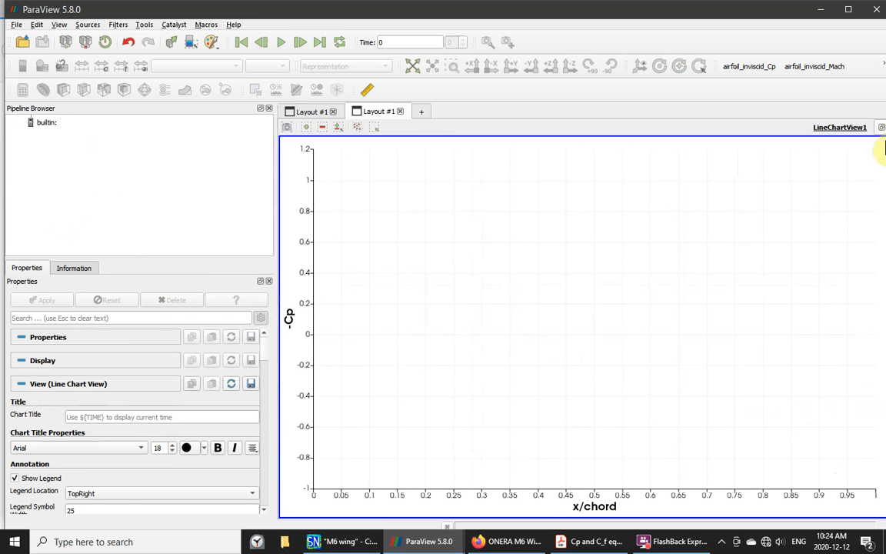
{"action": "left_click", "coordinate": [881, 127]}
{"action": "left_click", "coordinate": [881, 128]}
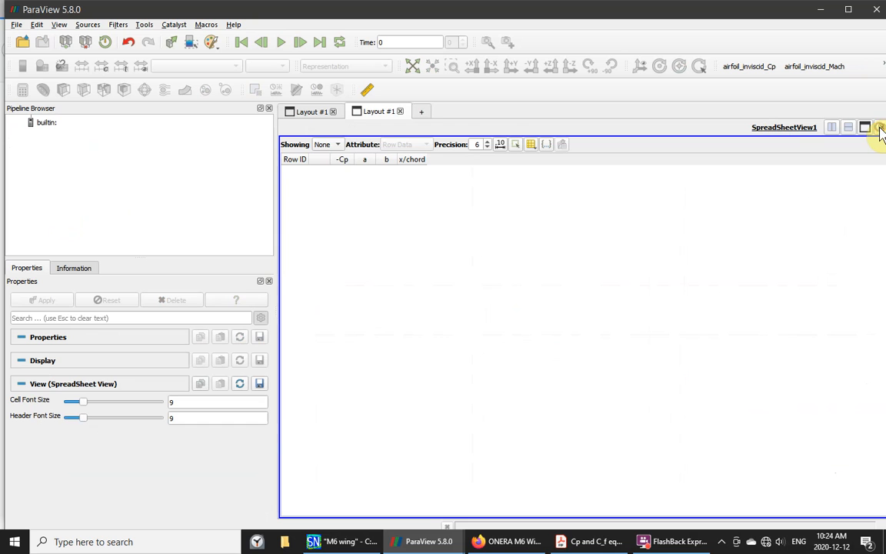
{"action": "left_click", "coordinate": [881, 128]}
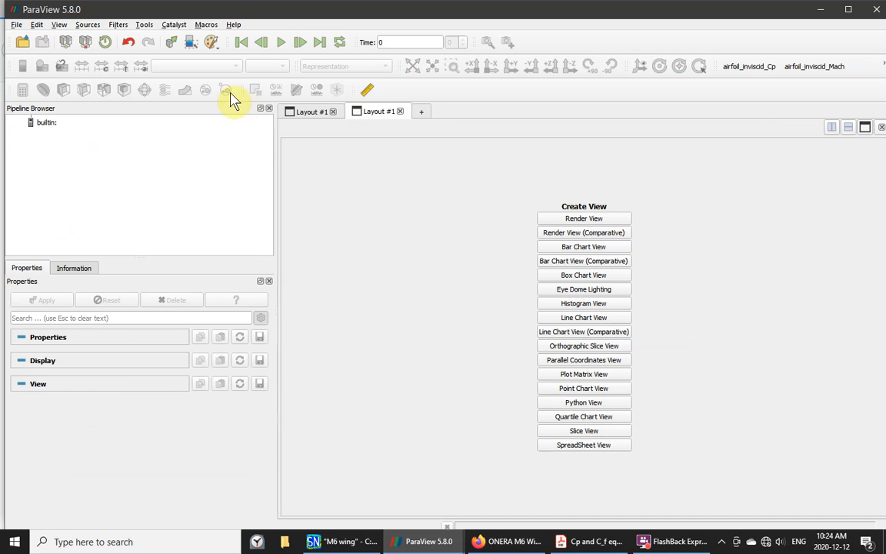
- Run the M6_Cp5 macro and maximize the rebuilt line chart
{"action": "left_click", "coordinate": [207, 26]}
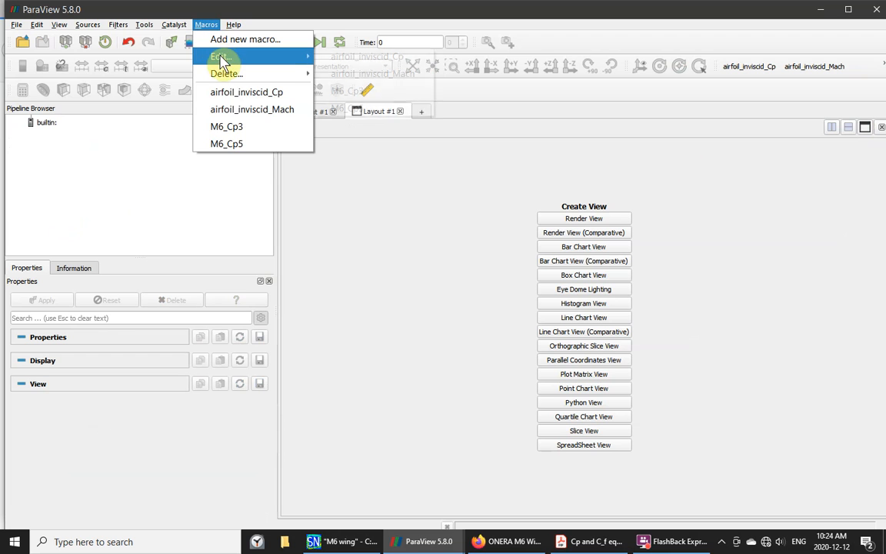
{"action": "mouse_move", "coordinate": [223, 62]}
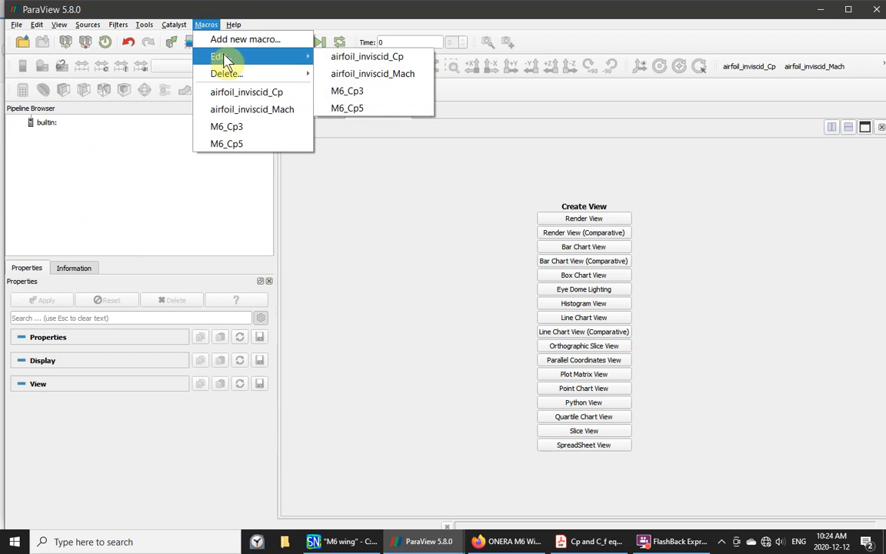
{"action": "left_click", "coordinate": [238, 146]}
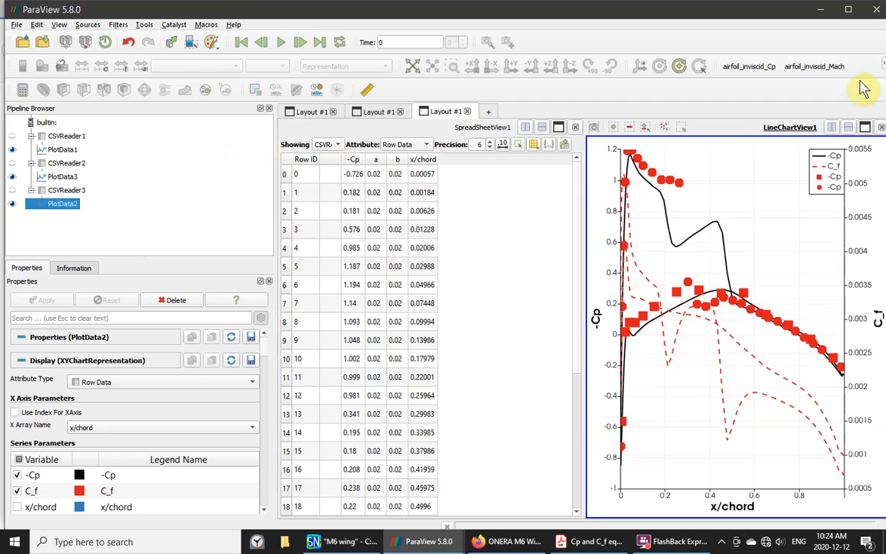
{"action": "left_click", "coordinate": [864, 127]}
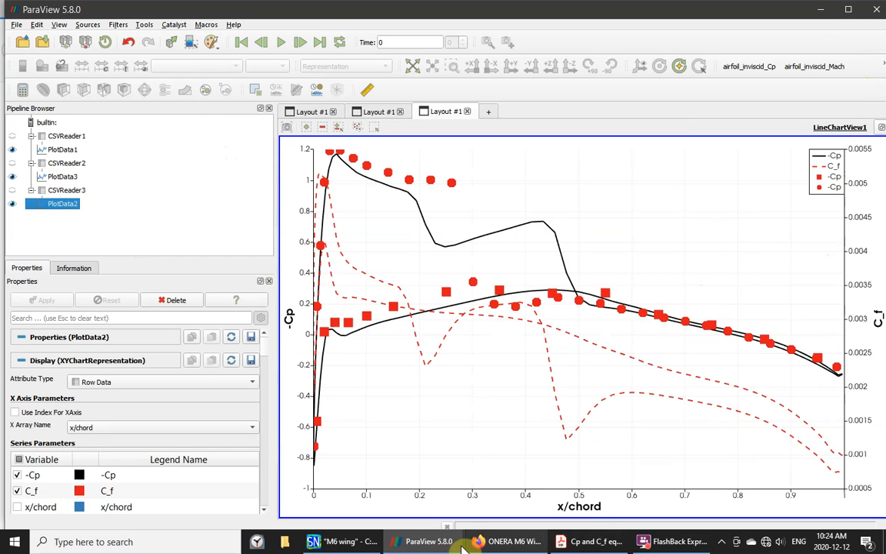
{"action": "left_click", "coordinate": [321, 543]}
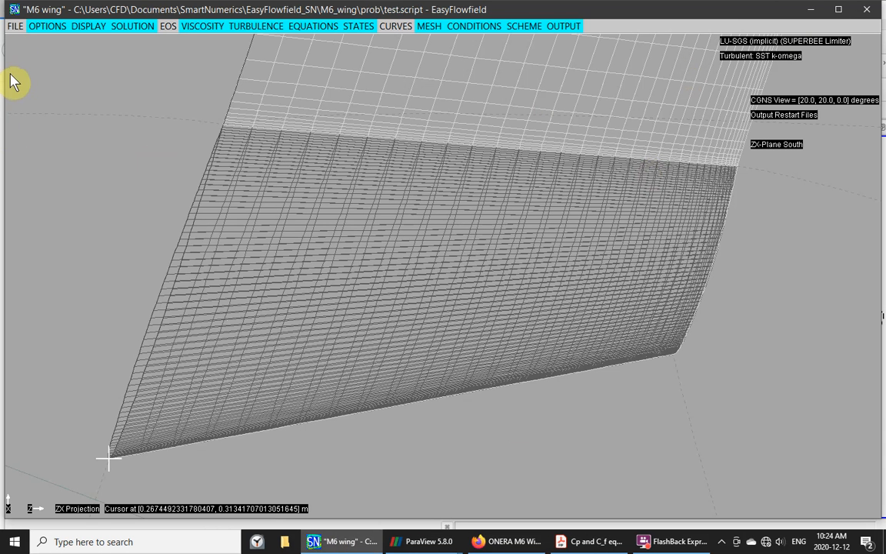
- Discard the unsaved script and load redo.script from the prob folder
{"action": "left_click", "coordinate": [14, 26]}
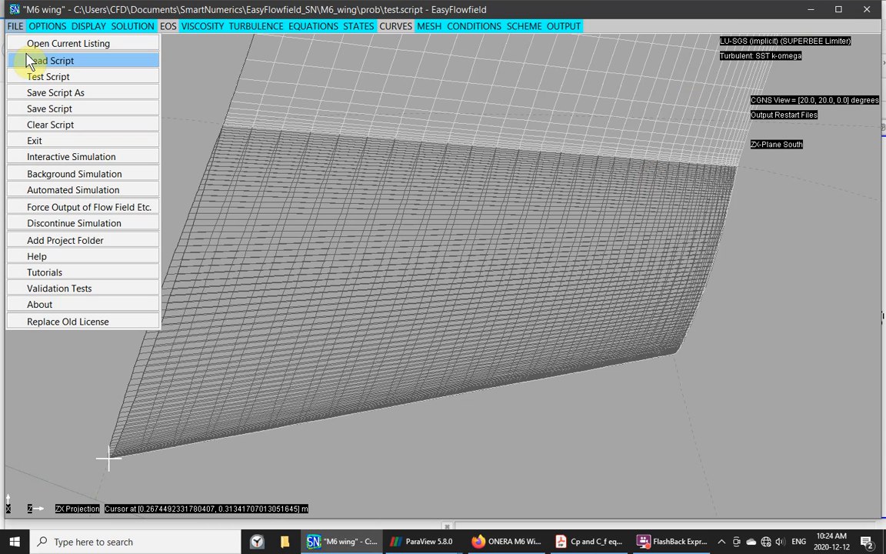
{"action": "left_click", "coordinate": [31, 62]}
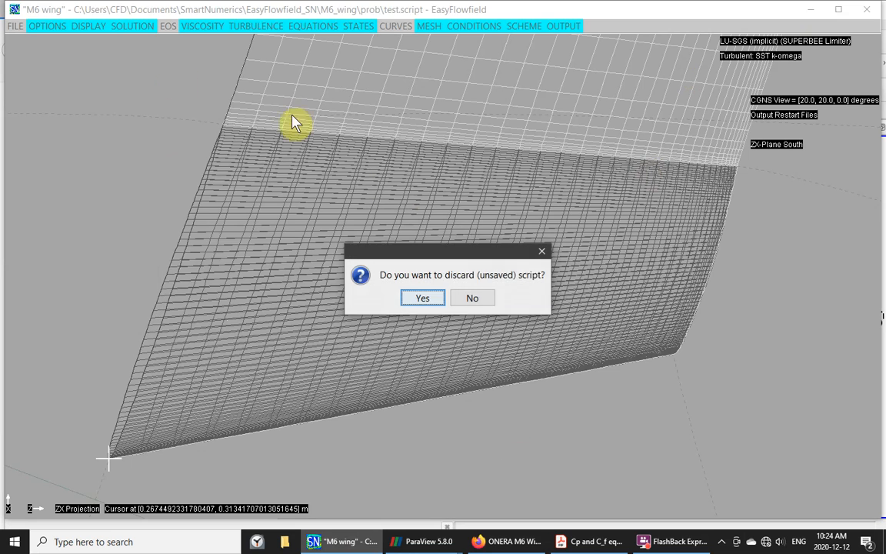
{"action": "left_click", "coordinate": [413, 297]}
{"action": "left_click", "coordinate": [346, 178]}
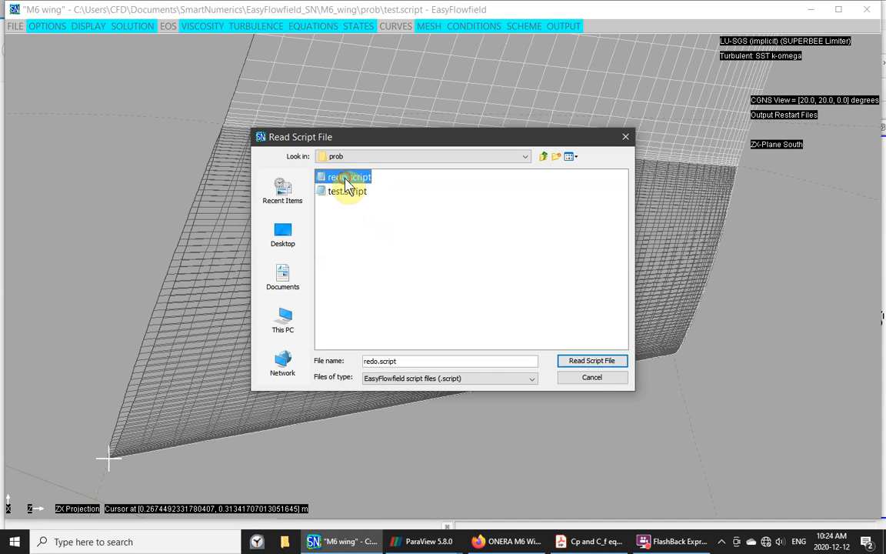
{"action": "left_click", "coordinate": [604, 361]}
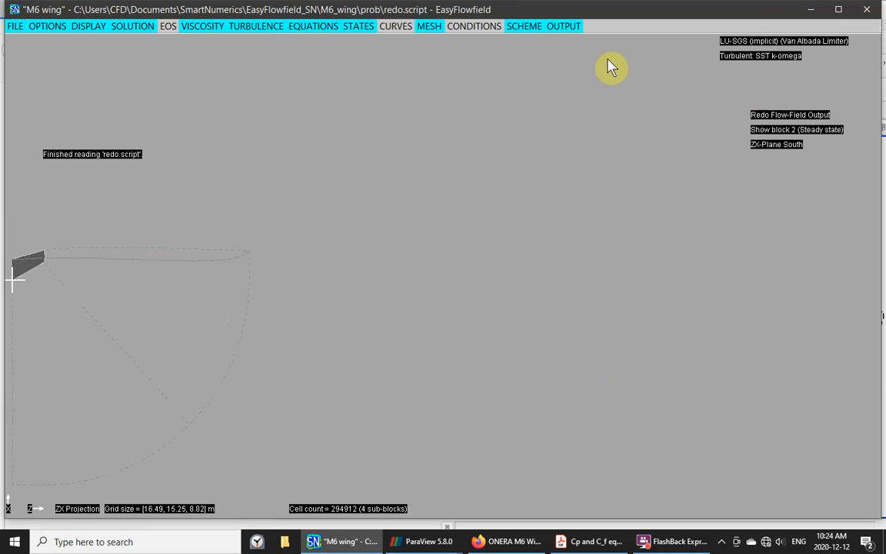
{"action": "left_click", "coordinate": [563, 28]}
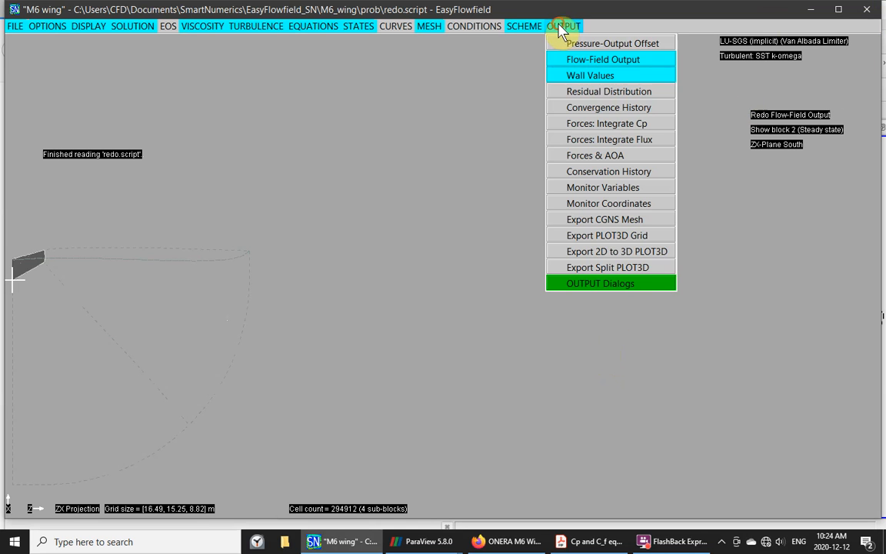
- Change the Wall Values spanwise location from 0.777595 to 1.076670 m and close it
{"action": "left_click", "coordinate": [579, 76]}
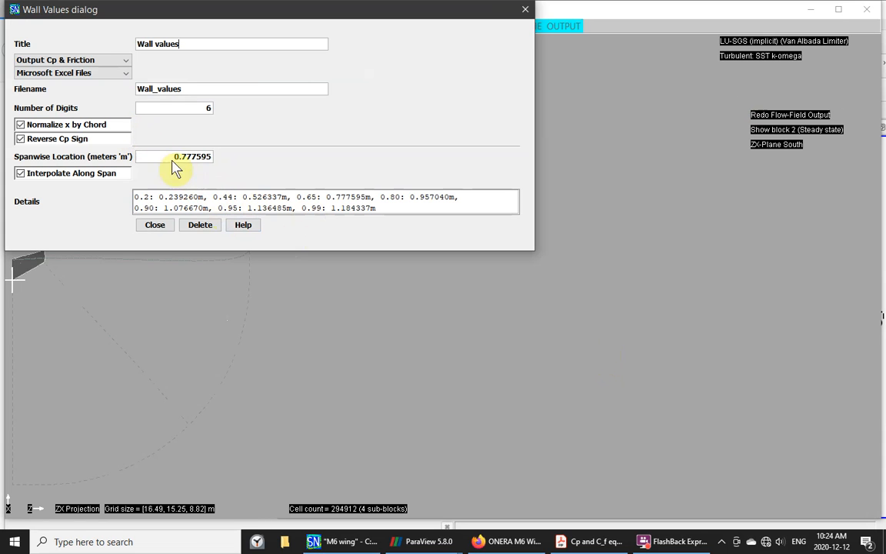
{"action": "left_click_drag", "start_coordinate": [164, 157], "coordinate": [232, 157]}
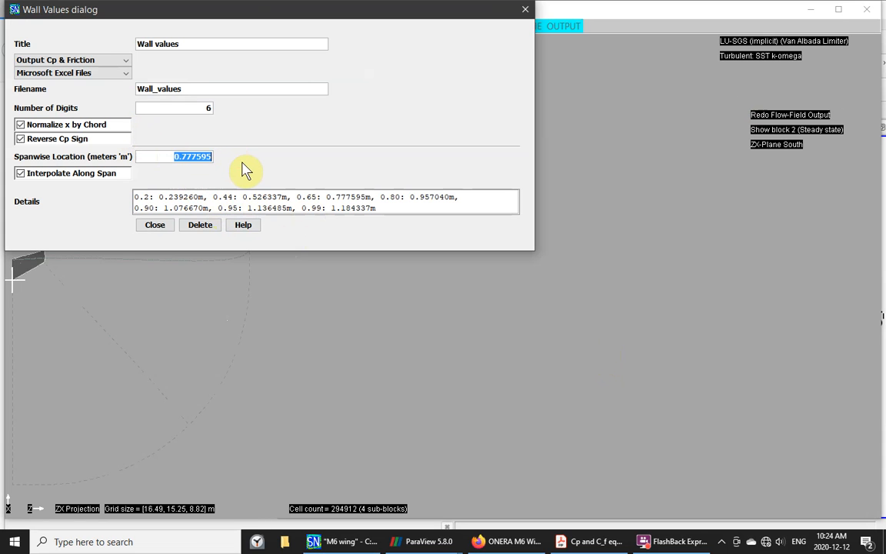
{"action": "key", "text": "BackSpace"}
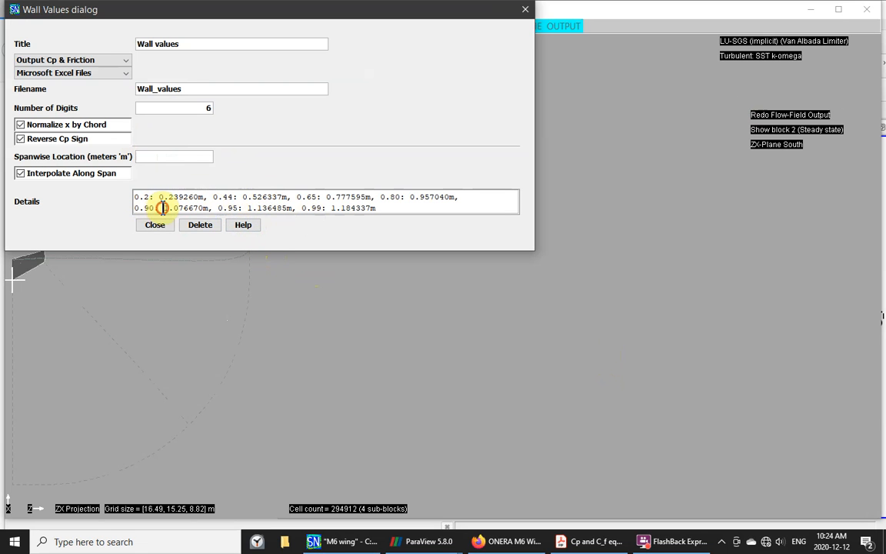
{"action": "left_click_drag", "start_coordinate": [163, 208], "coordinate": [207, 207]}
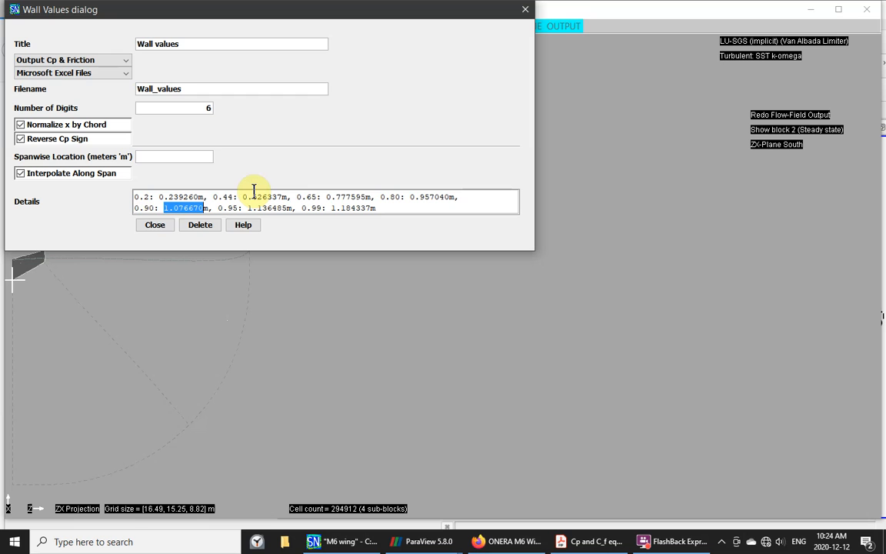
{"action": "left_click", "coordinate": [170, 157]}
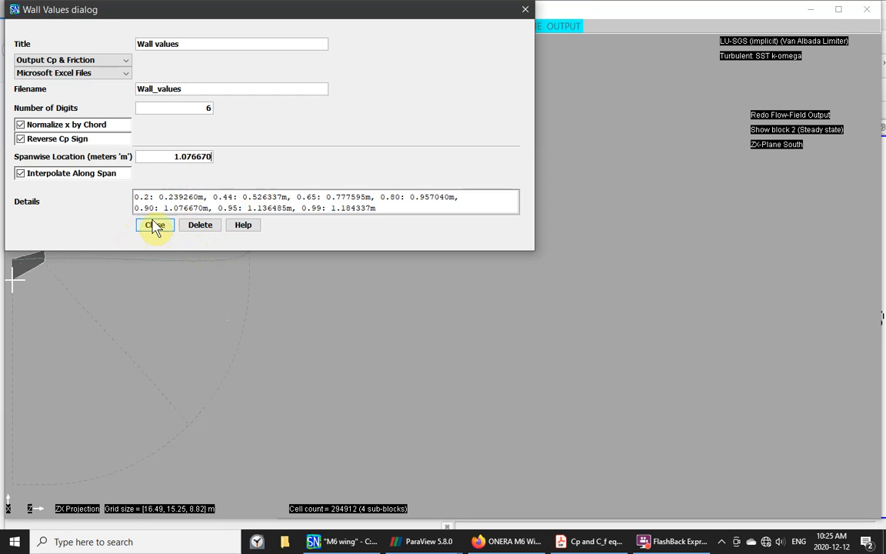
{"action": "left_click", "coordinate": [124, 61]}
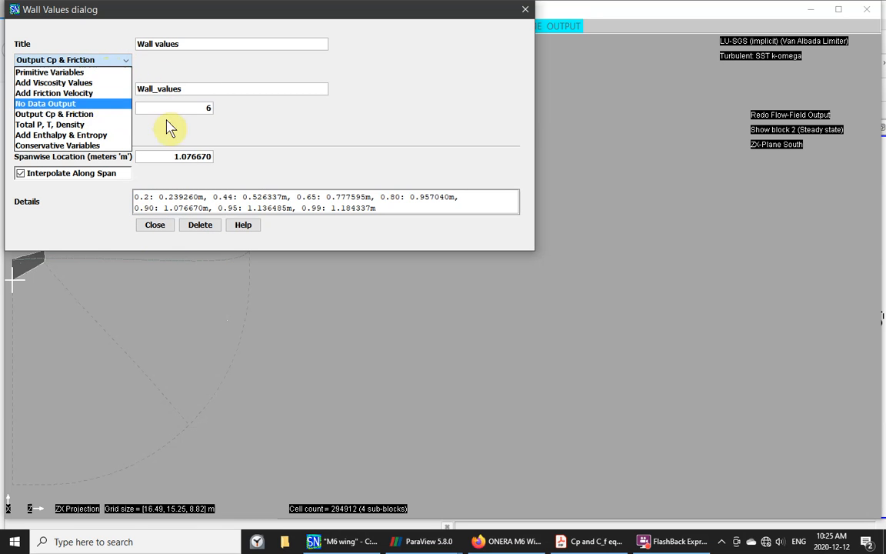
{"action": "left_click", "coordinate": [155, 231]}
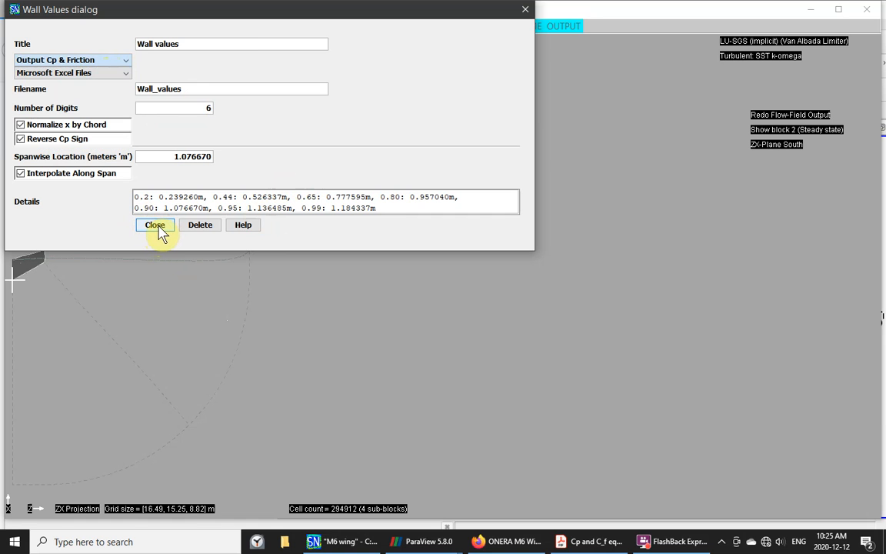
{"action": "left_click", "coordinate": [154, 225]}
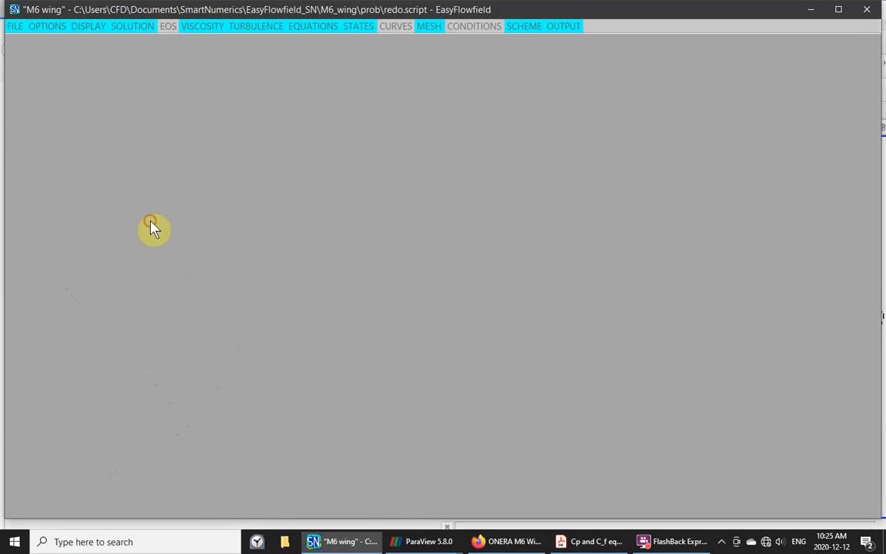
- Switch the flow-field output data type to No Data Output, keeping Nodal Values
{"action": "left_click", "coordinate": [557, 27]}
{"action": "left_click", "coordinate": [607, 60]}
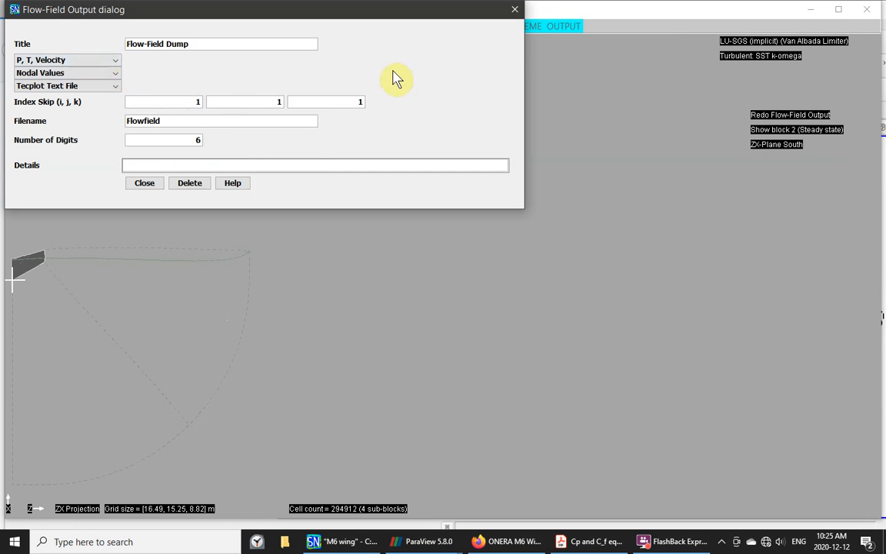
{"action": "left_click", "coordinate": [114, 73]}
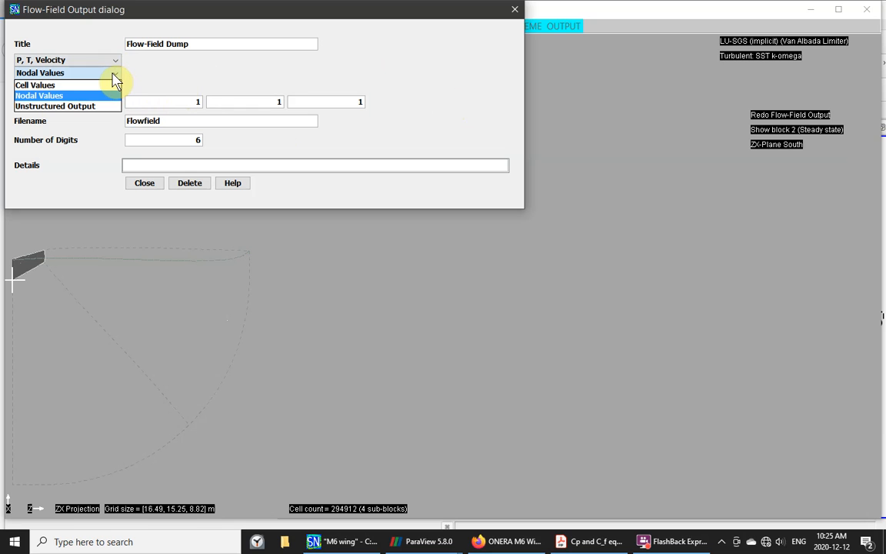
{"action": "left_click", "coordinate": [207, 79]}
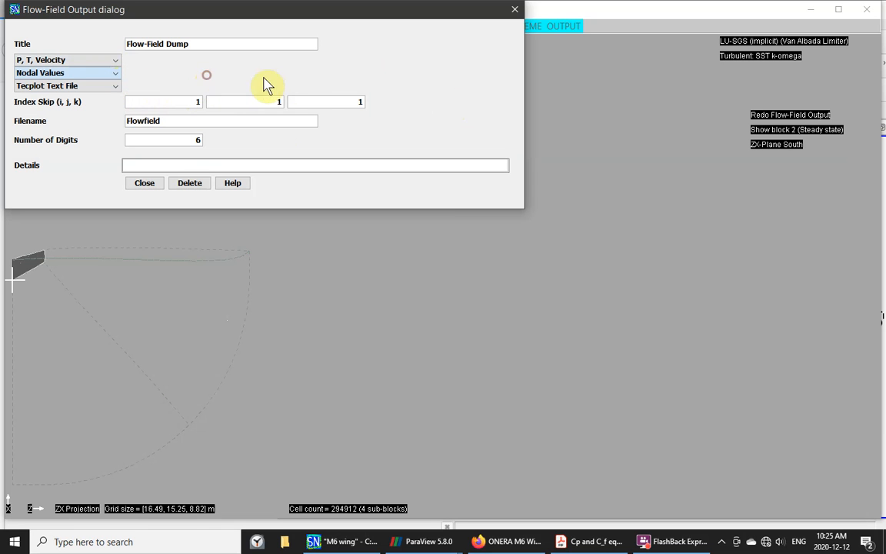
{"action": "left_click", "coordinate": [114, 61]}
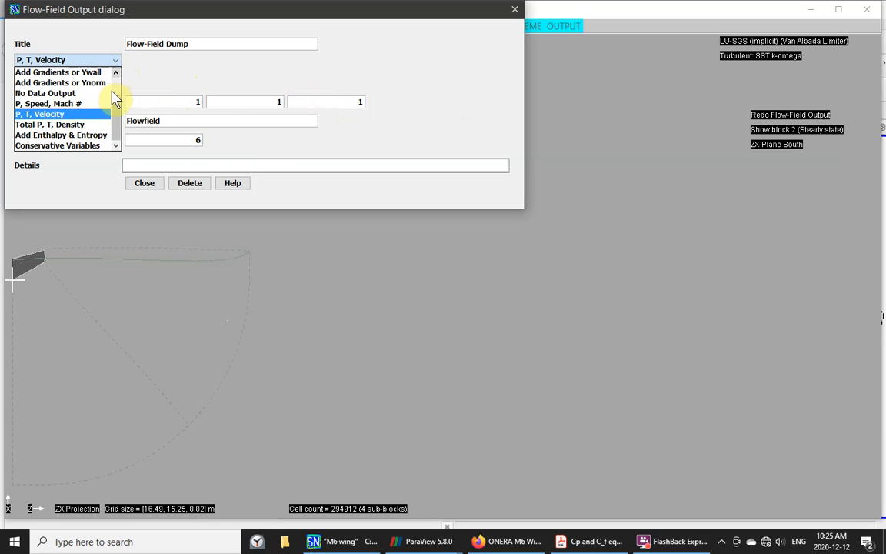
{"action": "scroll", "coordinate": [114, 114], "scroll_direction": "up", "scroll_amount": 1}
{"action": "left_click_drag", "start_coordinate": [114, 114], "coordinate": [130, 69]}
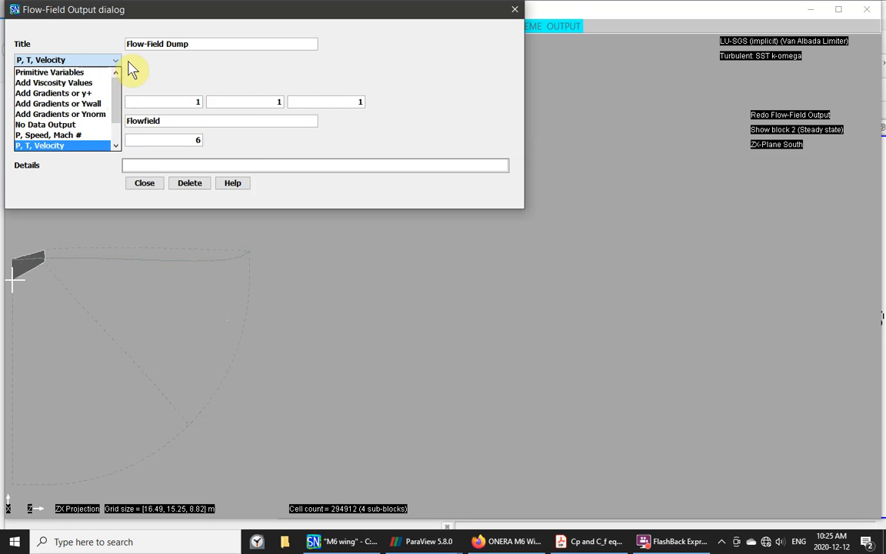
{"action": "left_click", "coordinate": [119, 64]}
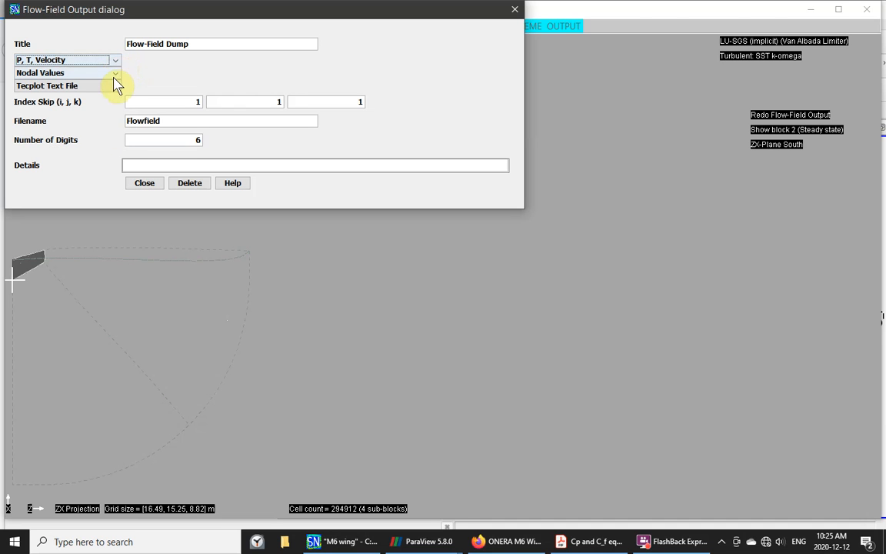
{"action": "left_click", "coordinate": [115, 63]}
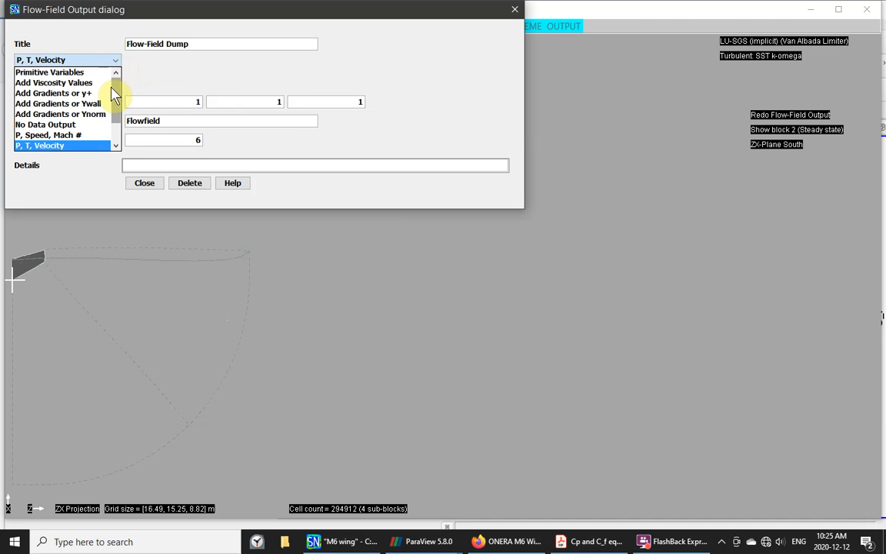
{"action": "left_click", "coordinate": [76, 124]}
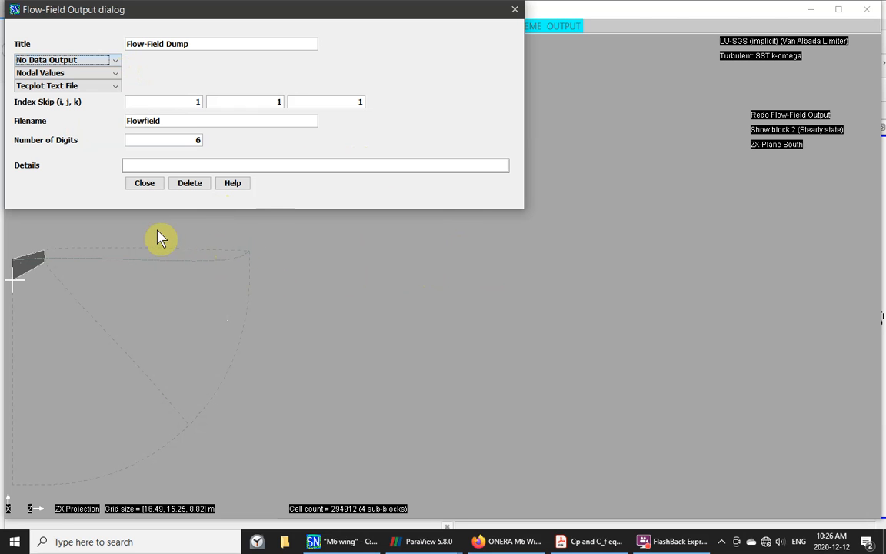
{"action": "left_click", "coordinate": [146, 188]}
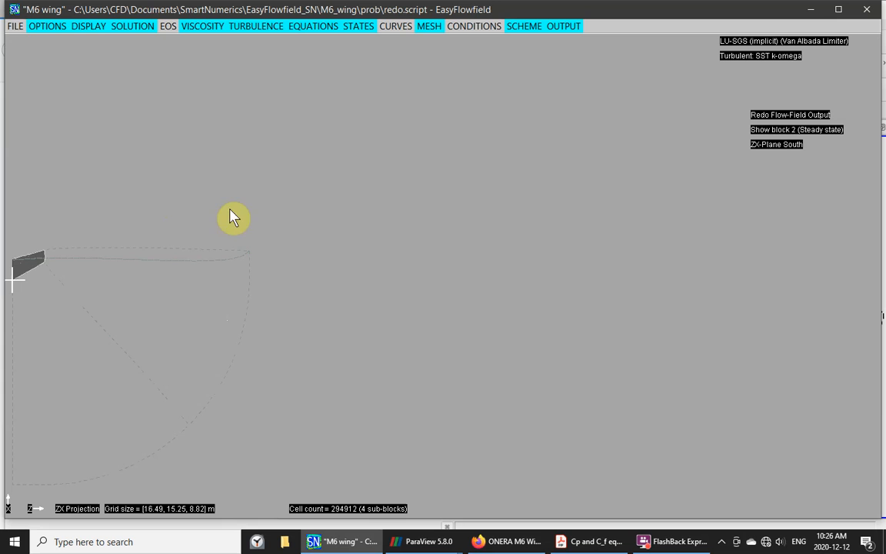
- Save the modified redo.script
{"action": "left_click", "coordinate": [16, 28]}
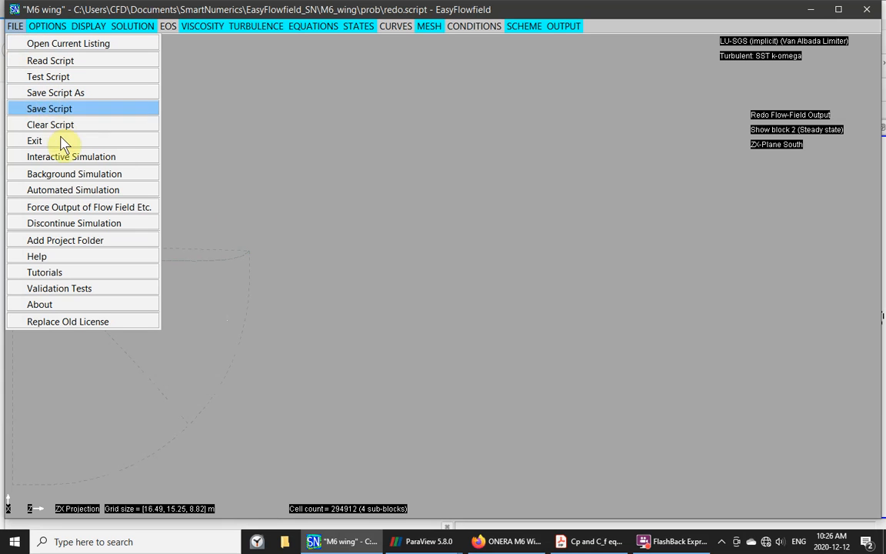
{"action": "left_click", "coordinate": [65, 112]}
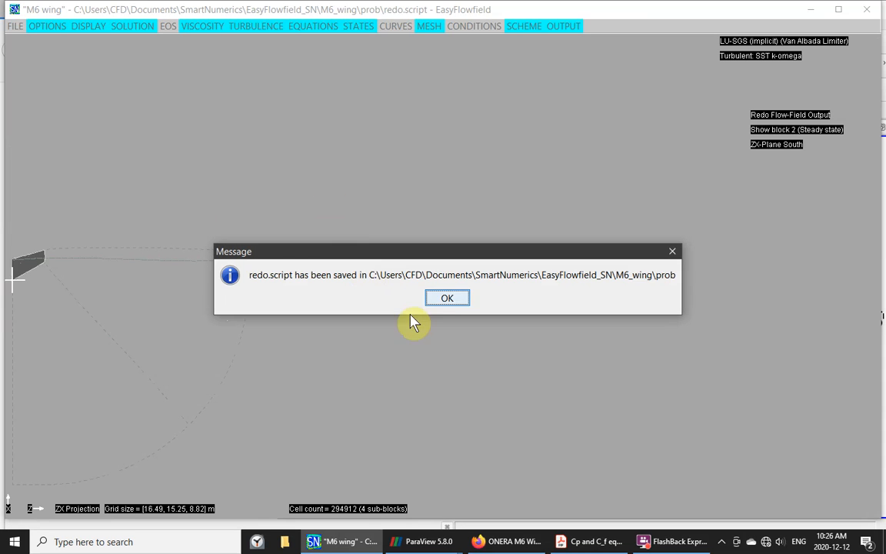
{"action": "left_click", "coordinate": [448, 297]}
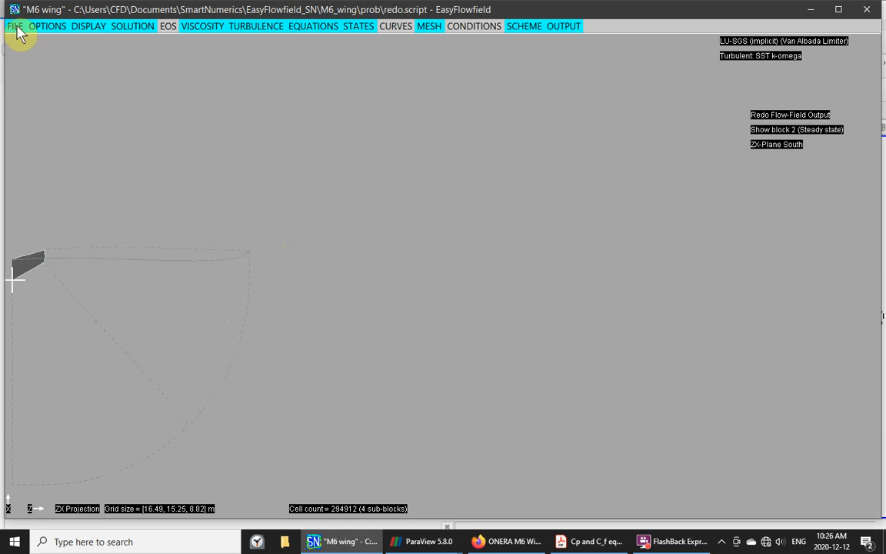
- Run the simulation in the background reusing existing restart files, then close the console
{"action": "left_click", "coordinate": [15, 27]}
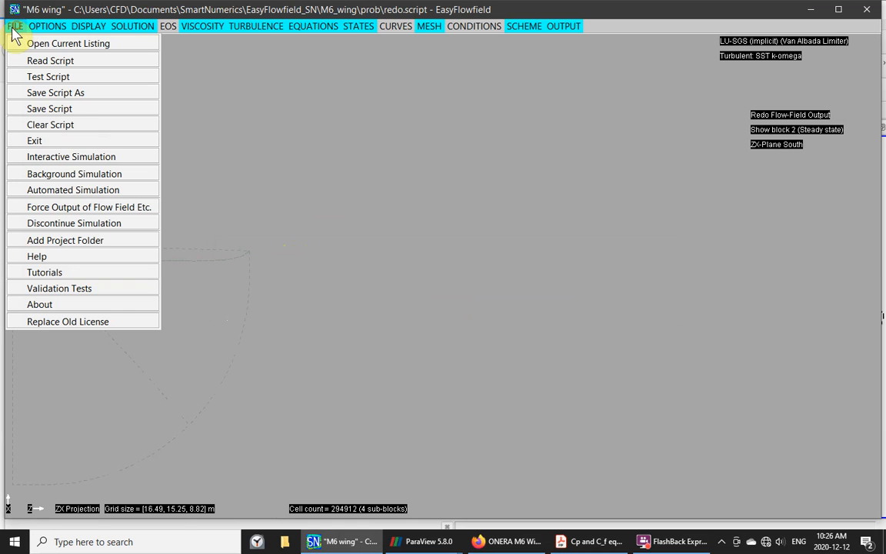
{"action": "left_click", "coordinate": [48, 175]}
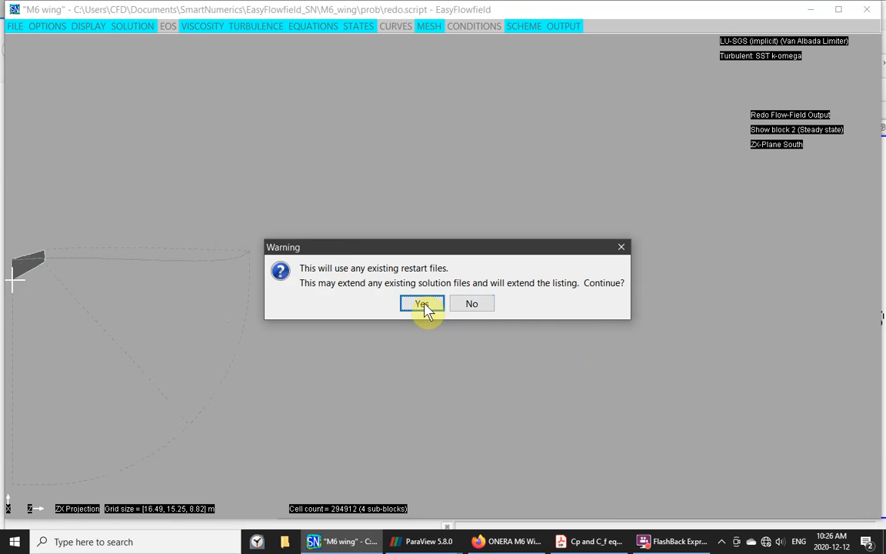
{"action": "left_click", "coordinate": [422, 304]}
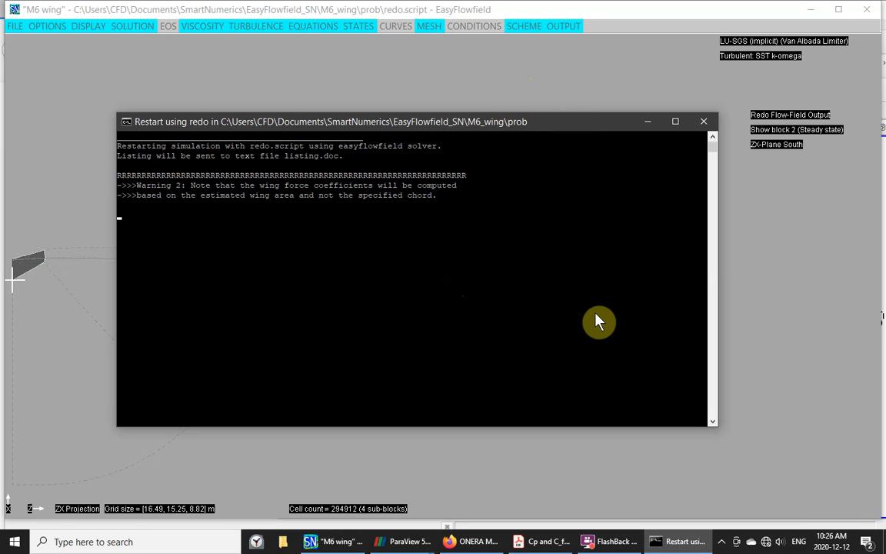
{"action": "left_click", "coordinate": [706, 125]}
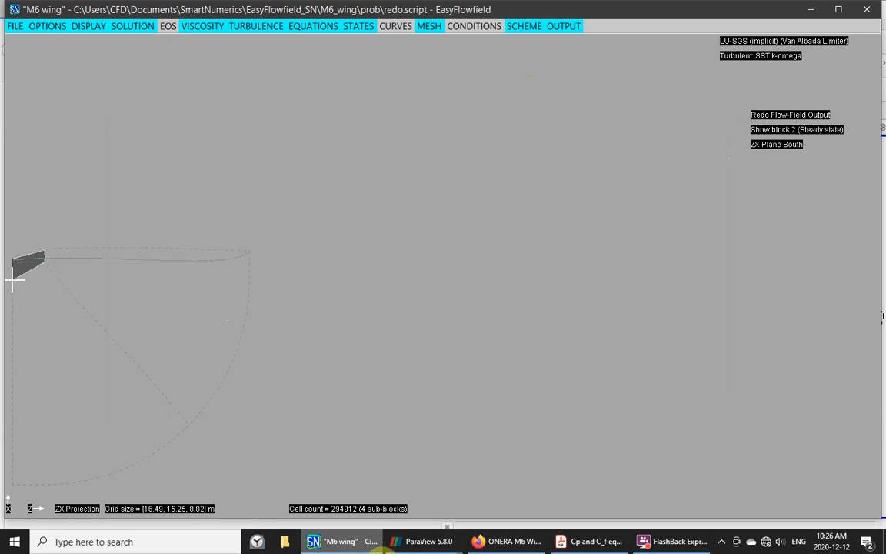
- Back in ParaView, delete every item in the Pipeline Browser
{"action": "mouse_move", "coordinate": [397, 541]}
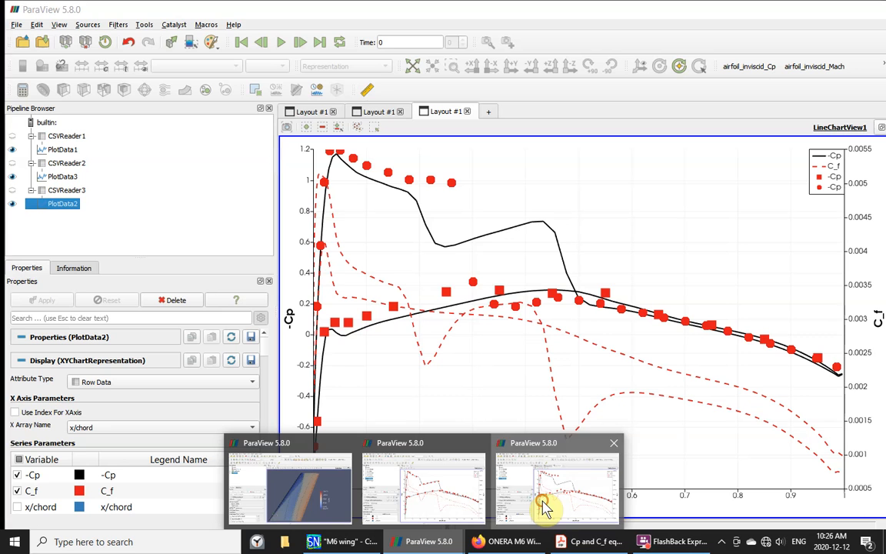
{"action": "left_click", "coordinate": [544, 507]}
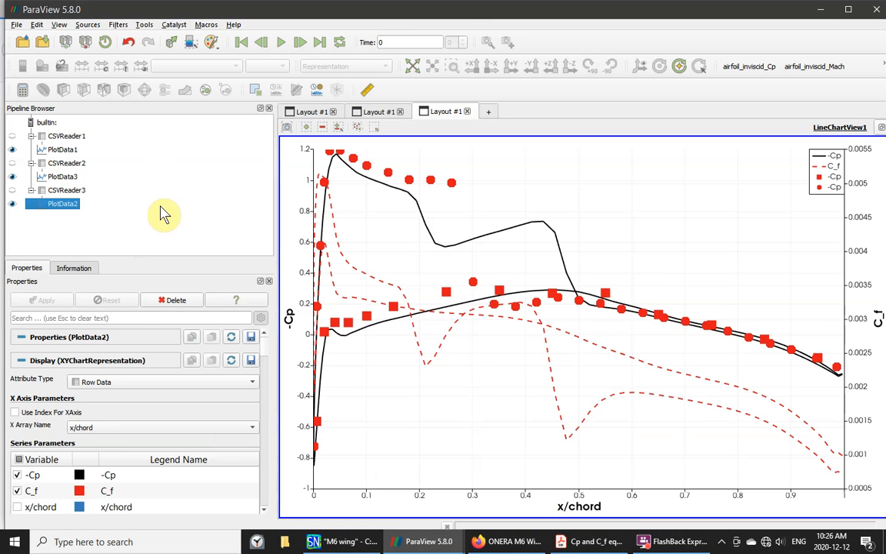
{"action": "left_click", "coordinate": [39, 203]}
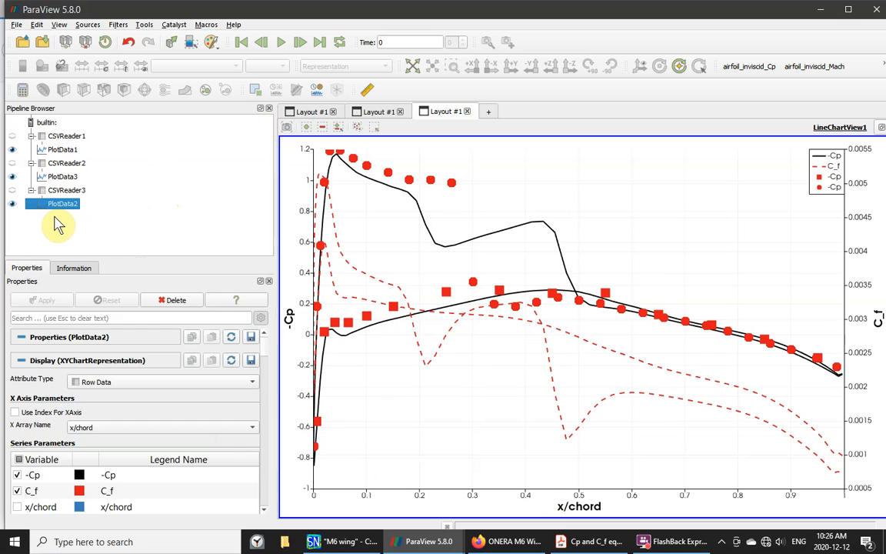
{"action": "key", "text": "ctrl+a"}
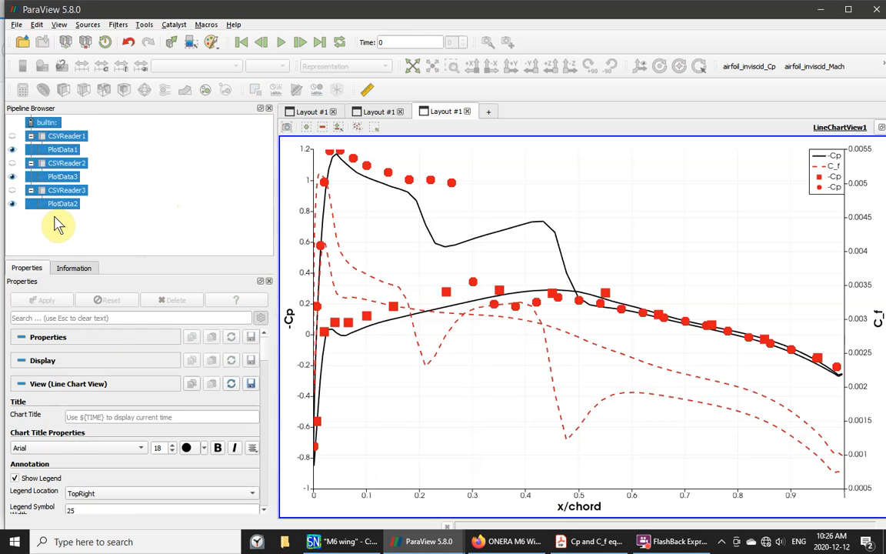
{"action": "key", "text": "Delete"}
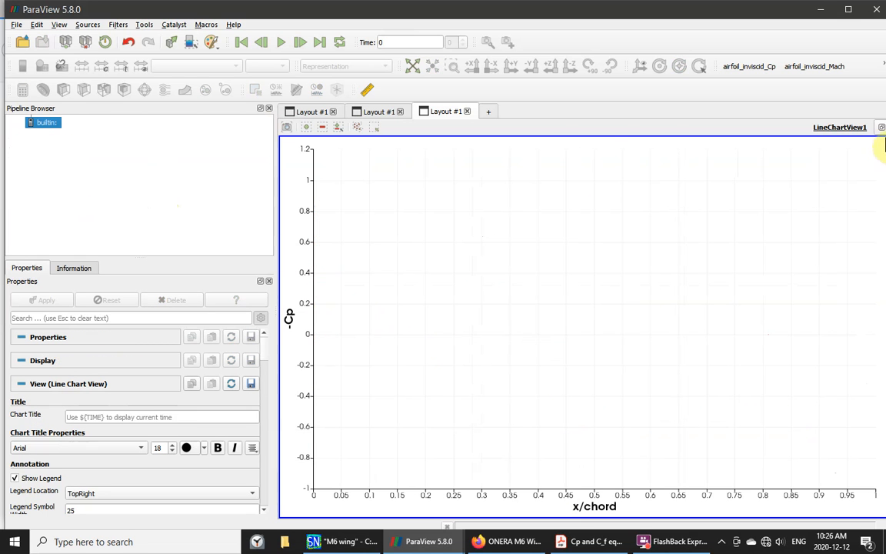
- Close the empty line chart and spreadsheet views, then run the M6_Cp5 macro
{"action": "left_click", "coordinate": [882, 127]}
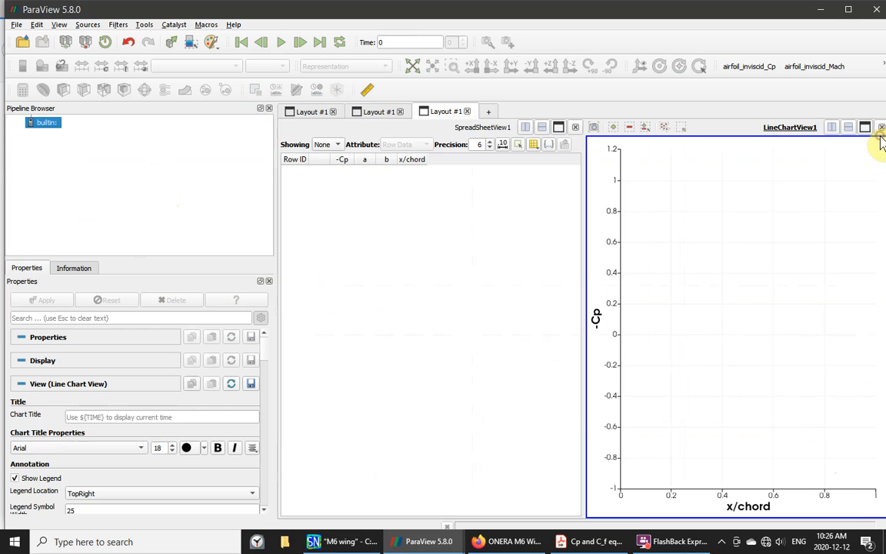
{"action": "left_click", "coordinate": [881, 128]}
{"action": "left_click", "coordinate": [881, 127]}
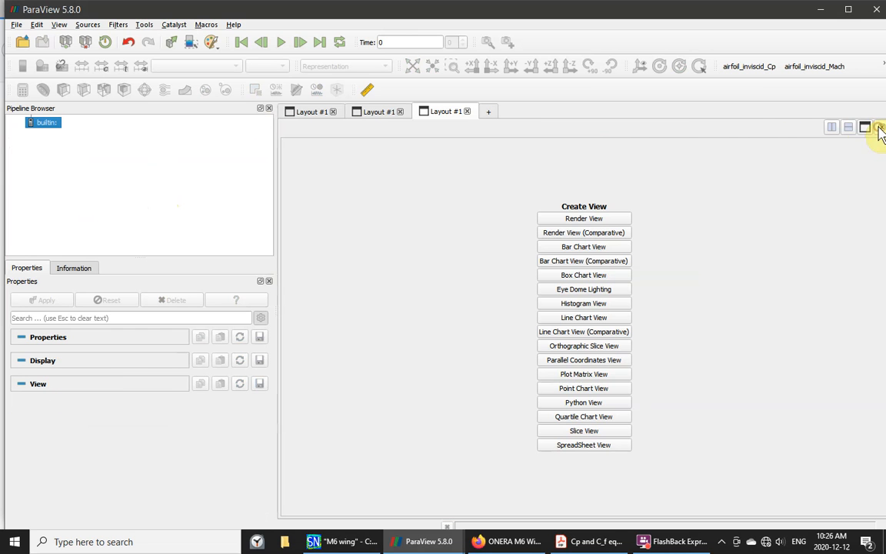
{"action": "left_click", "coordinate": [208, 24]}
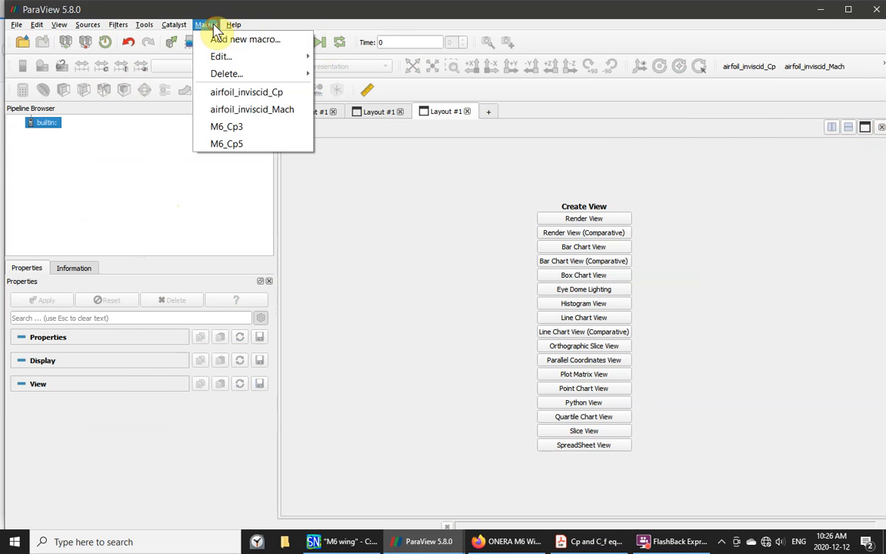
{"action": "left_click", "coordinate": [232, 144]}
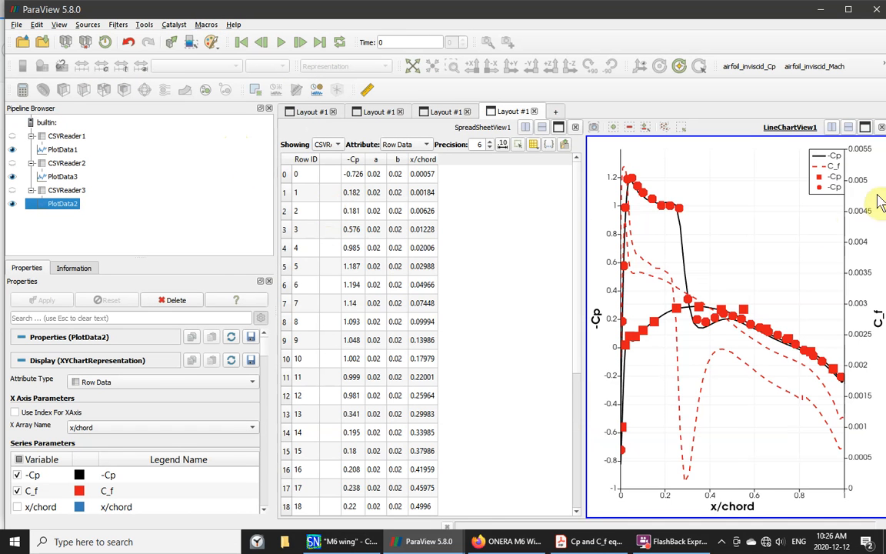
- Maximize the rebuilt M6 -Cp chart, inspect its point values, then delete all pipeline items
{"action": "left_click", "coordinate": [865, 127]}
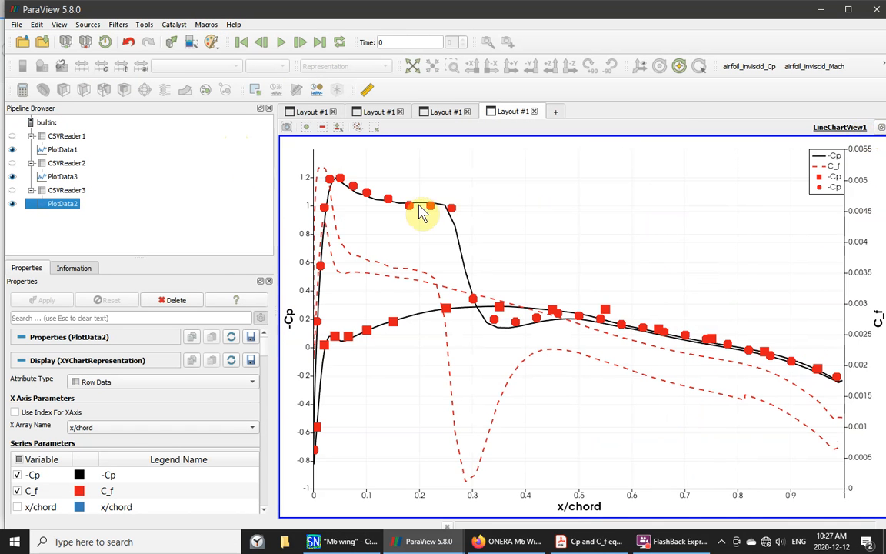
{"action": "mouse_move", "coordinate": [436, 211]}
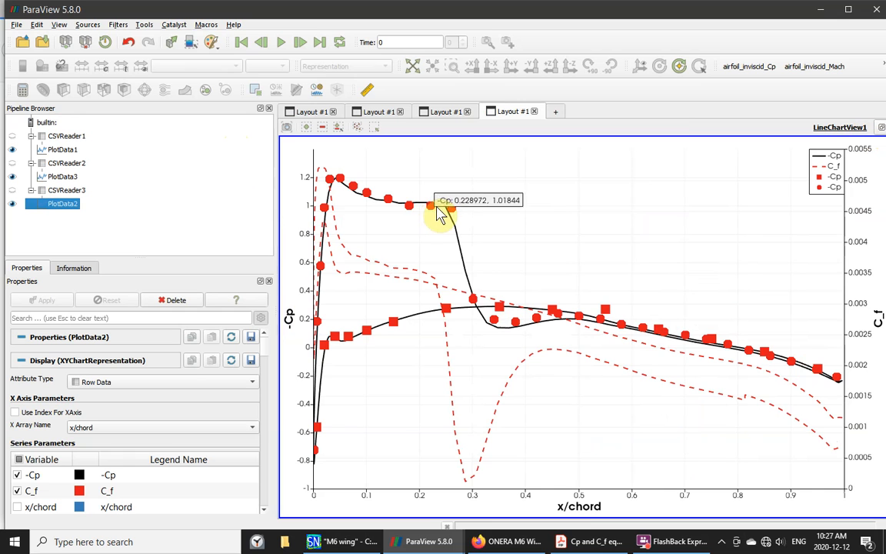
{"action": "mouse_move", "coordinate": [515, 332]}
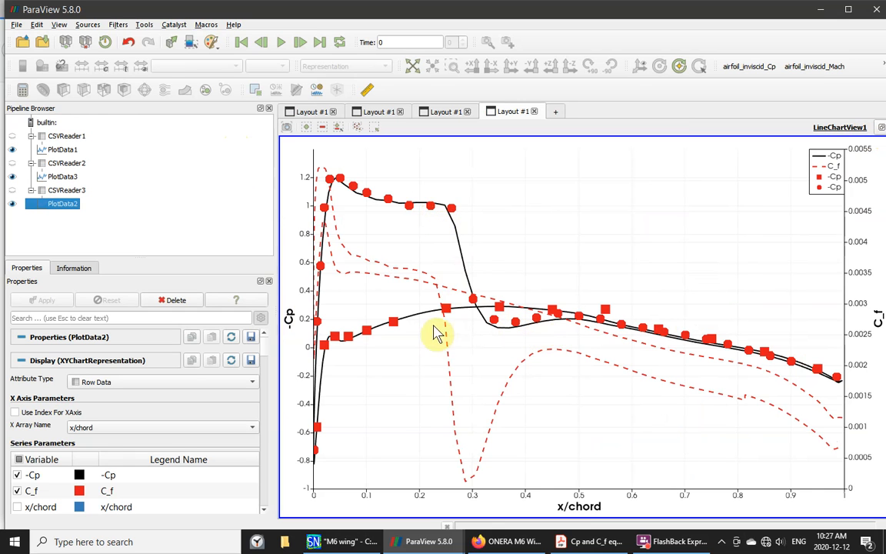
{"action": "mouse_move", "coordinate": [374, 267]}
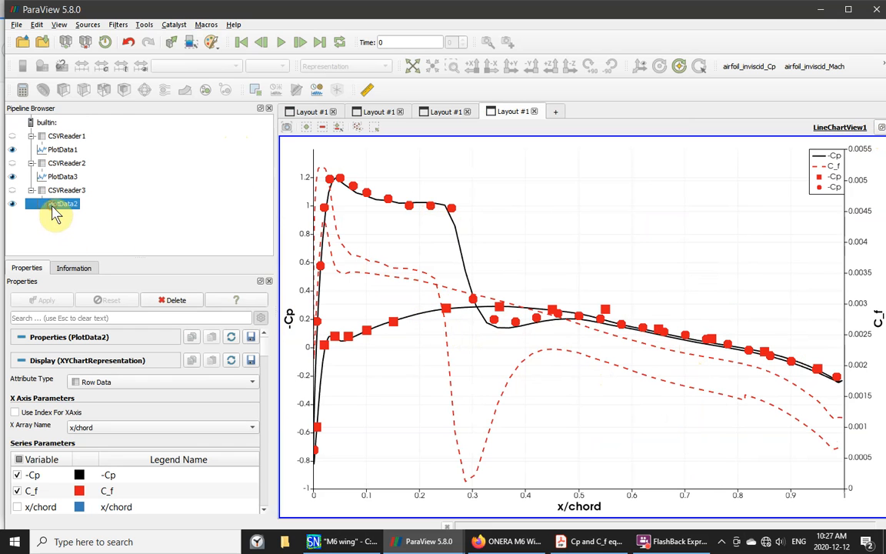
{"action": "key", "text": "shift+Up"}
{"action": "key", "text": "shift+Up"}
{"action": "key", "text": "shift+Up"}
{"action": "key", "text": "shift+Up"}
{"action": "key", "text": "shift+Up"}
{"action": "key", "text": "shift+Up"}
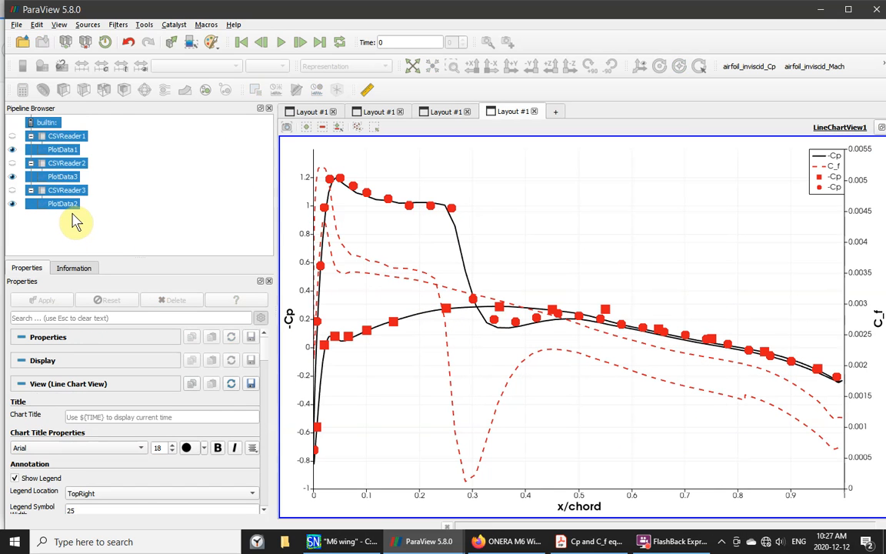
{"action": "key", "text": "Delete"}
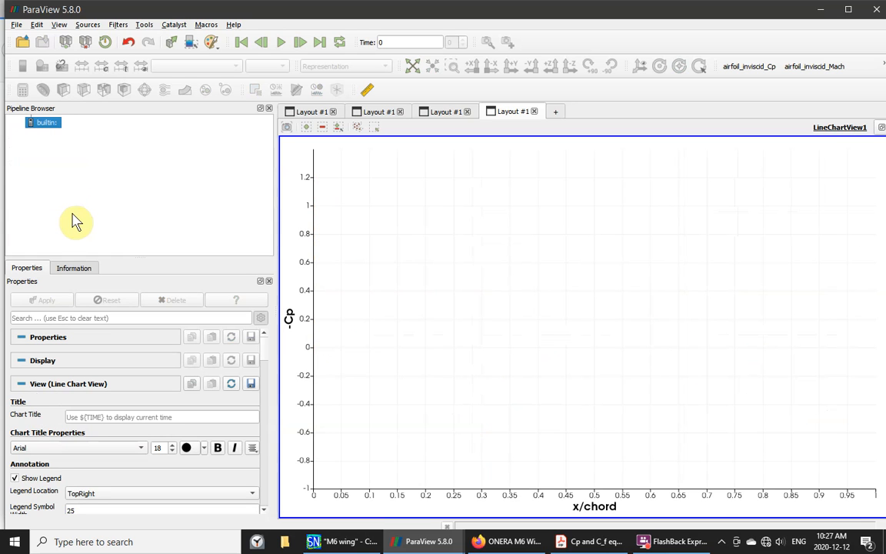
- Close the empty line chart and spreadsheet views
{"action": "left_click", "coordinate": [881, 128]}
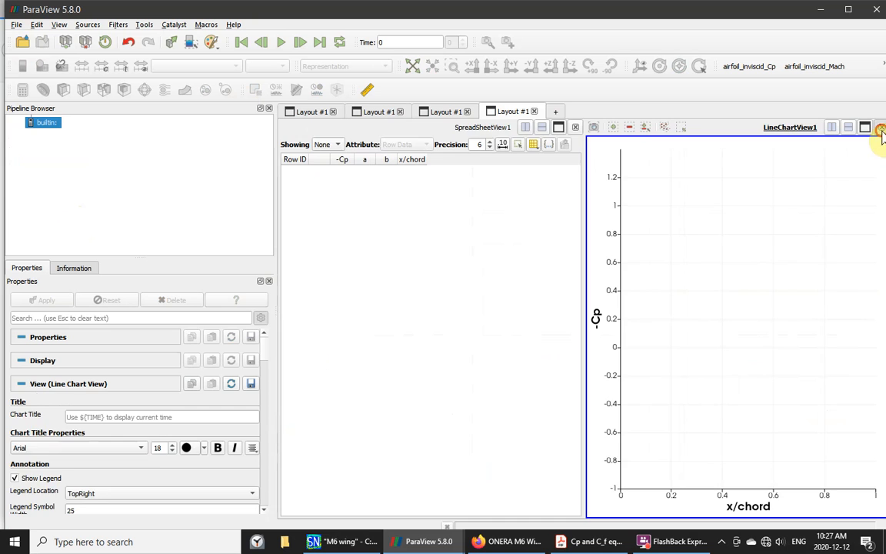
{"action": "left_click", "coordinate": [881, 129]}
{"action": "left_click", "coordinate": [881, 129]}
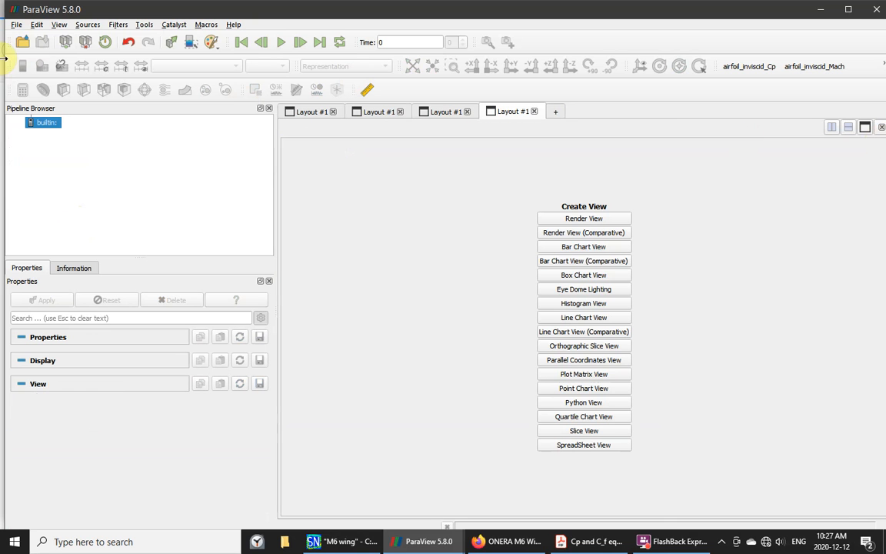
- Load the Cp_Cf_turb_airfoil.pvsm state with default data options and maximize its chart
{"action": "left_click", "coordinate": [15, 26]}
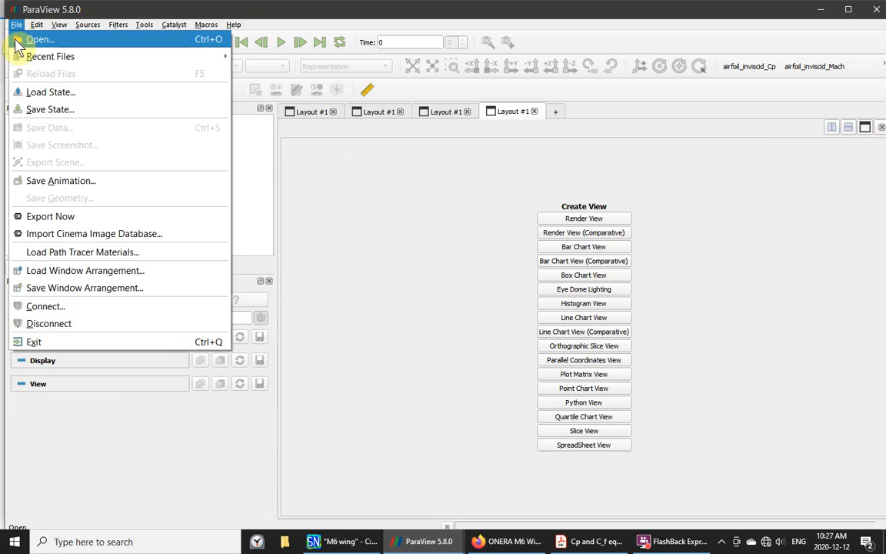
{"action": "left_click", "coordinate": [34, 95]}
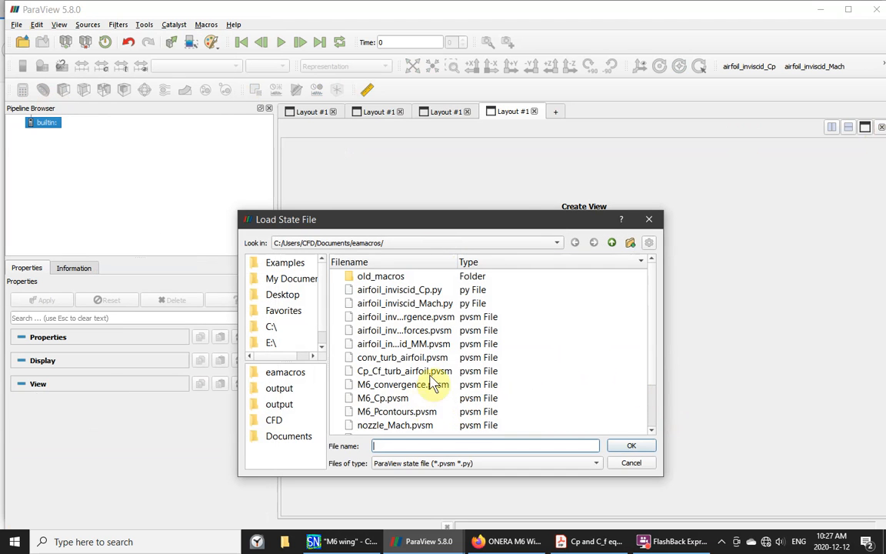
{"action": "left_click", "coordinate": [387, 371]}
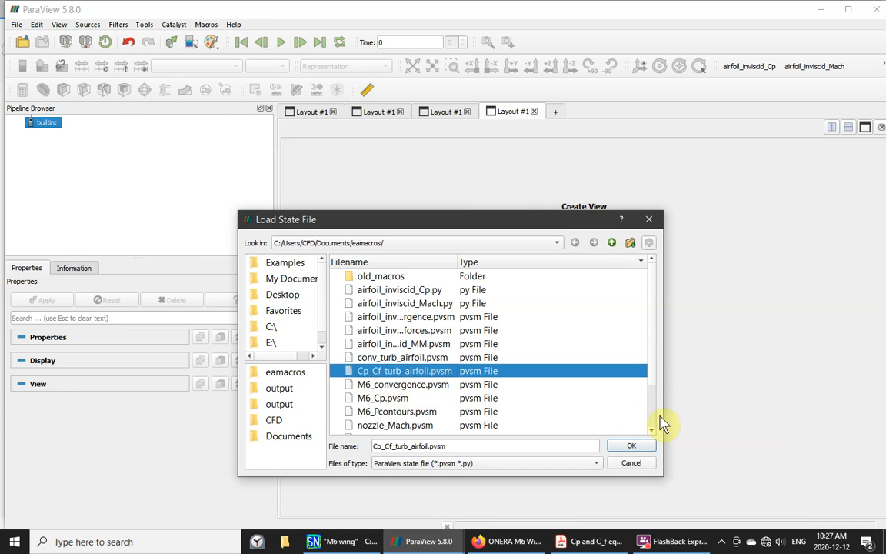
{"action": "left_click", "coordinate": [630, 447]}
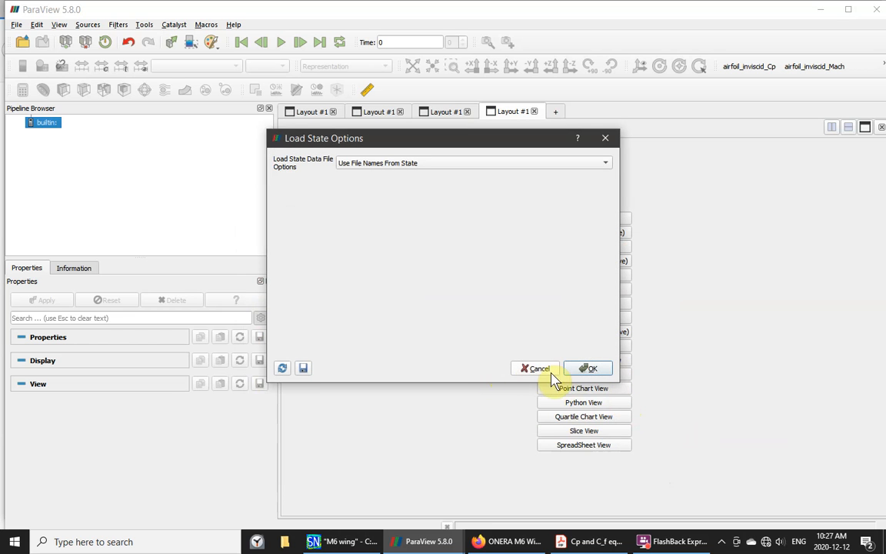
{"action": "left_click", "coordinate": [590, 370]}
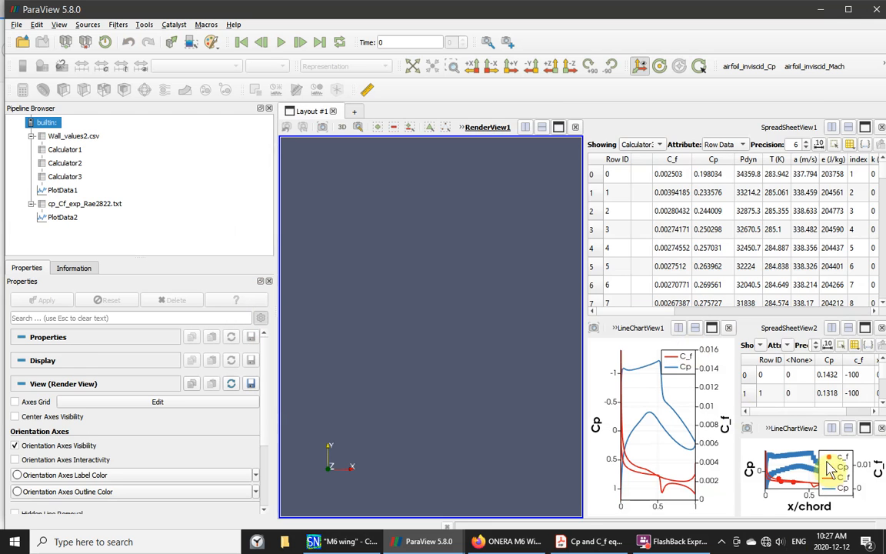
{"action": "left_click", "coordinate": [865, 428]}
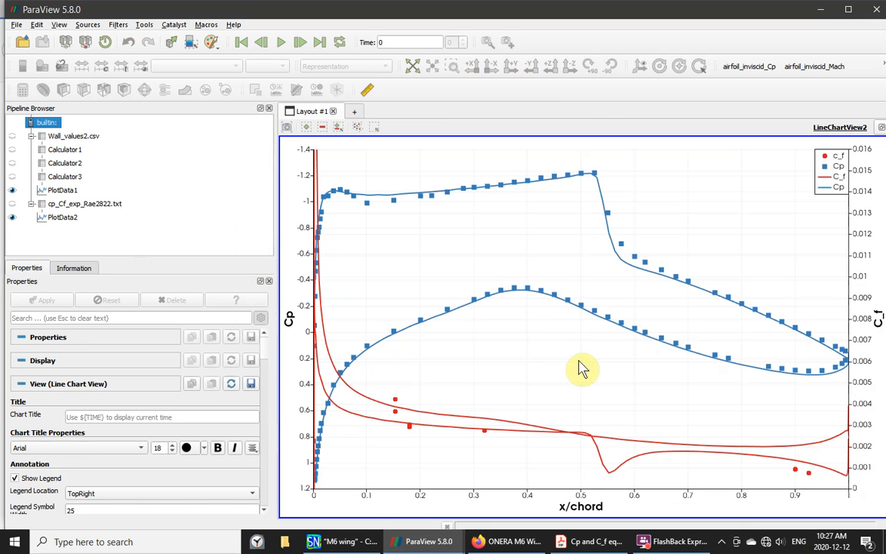
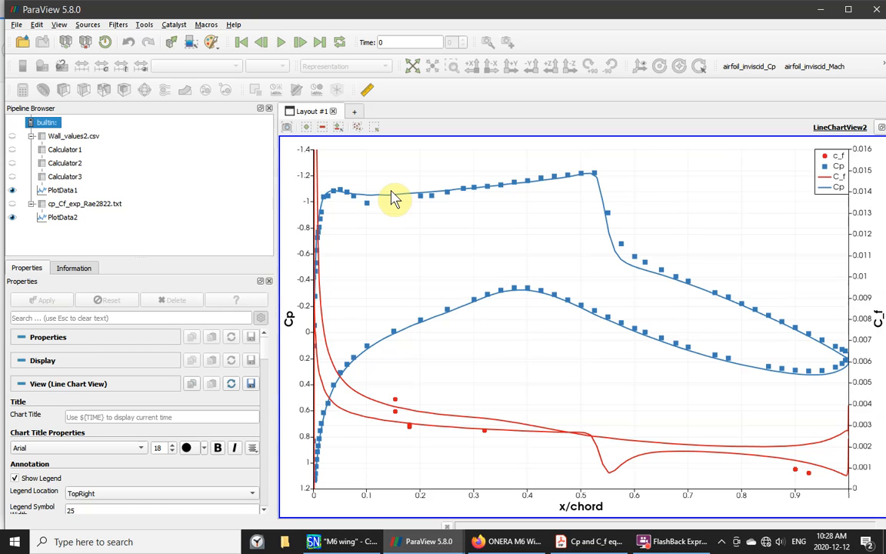
- Bring the Cp and C_f equations PDF in Acrobat in front of the ParaView chart
{"action": "mouse_move", "coordinate": [388, 419]}
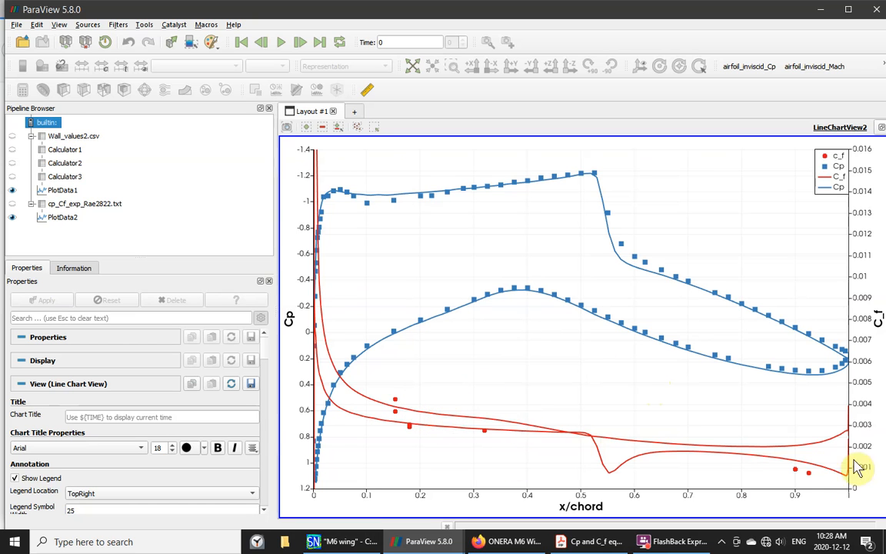
{"action": "left_click", "coordinate": [597, 543]}
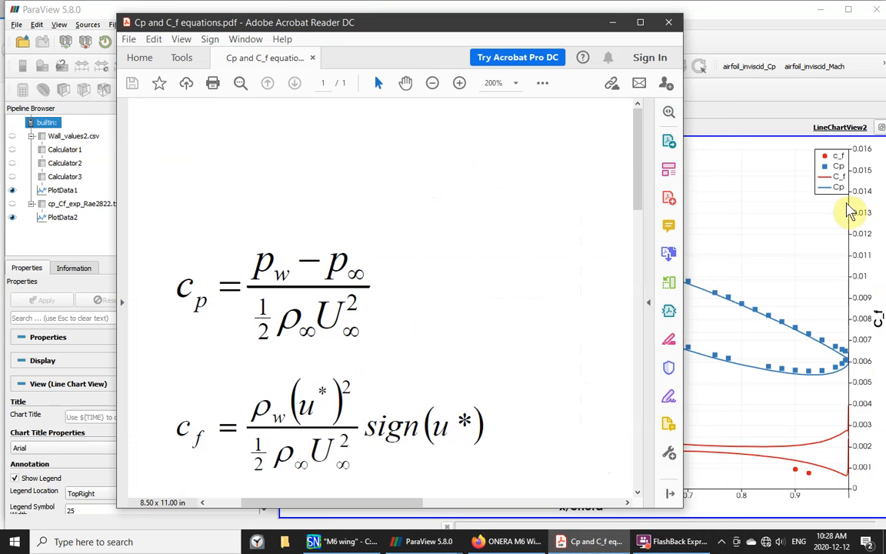
- Scroll the PDF to read the c_f and M_is equations, then minimize it back to ParaView
{"action": "left_click_drag", "start_coordinate": [638, 173], "coordinate": [626, 245]}
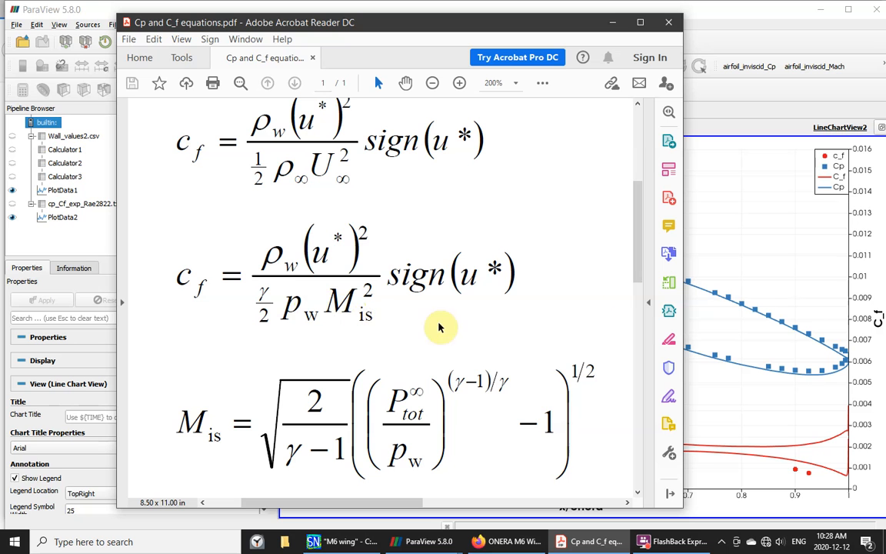
{"action": "left_click_drag", "start_coordinate": [637, 231], "coordinate": [638, 244]}
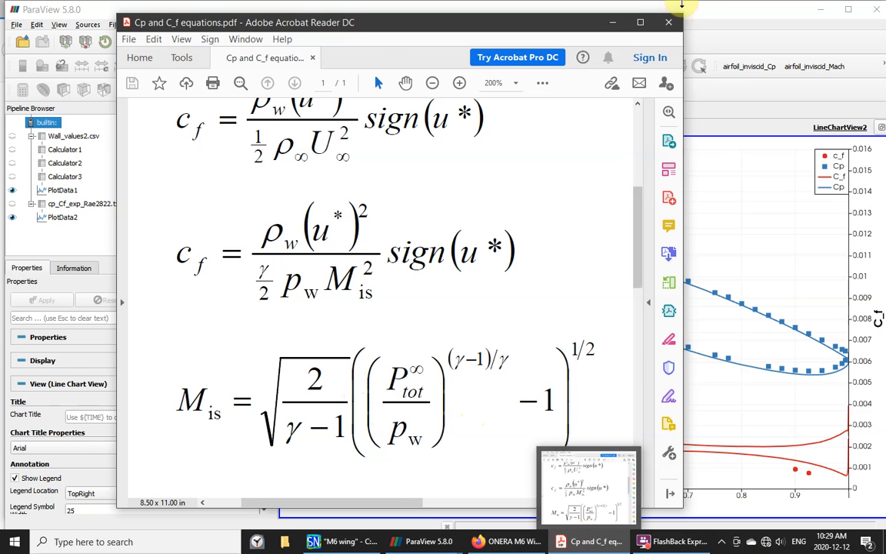
{"action": "left_click", "coordinate": [613, 22]}
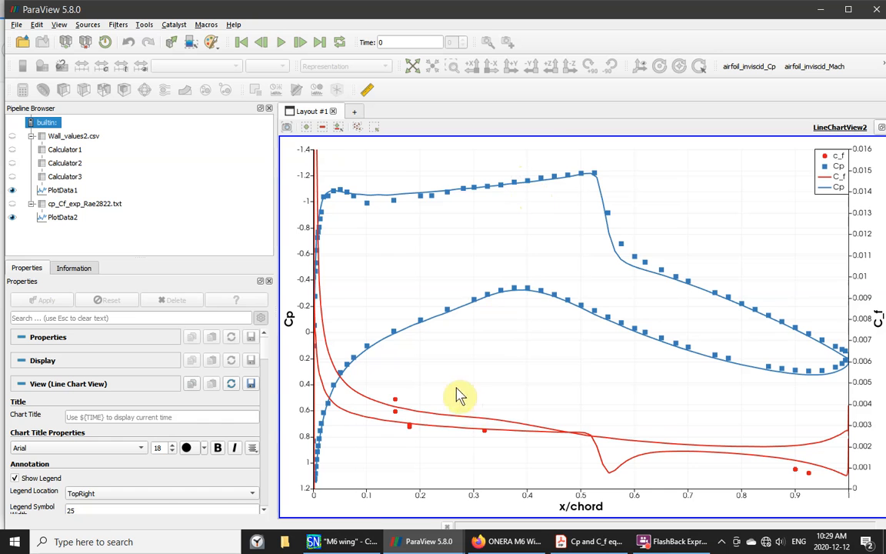
{"action": "left_click", "coordinate": [57, 218]}
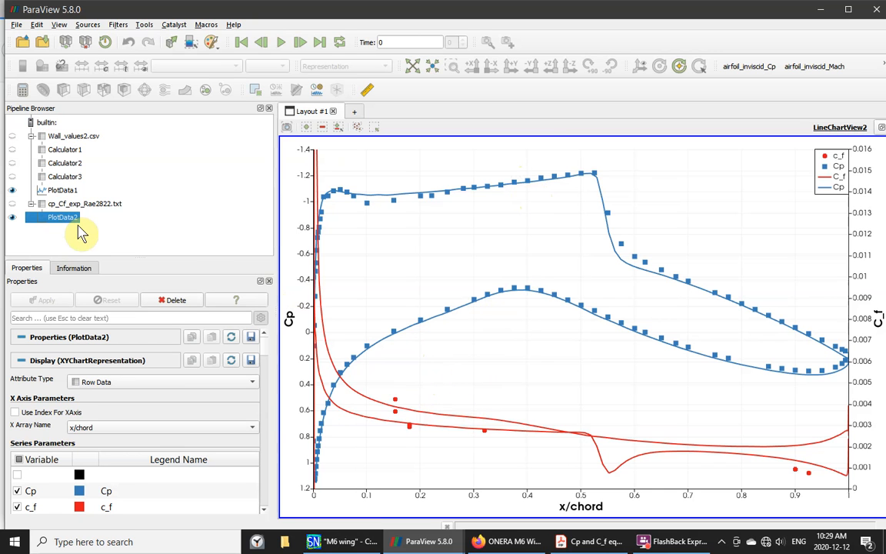
- Delete all pipeline objects and close both spreadsheet views and both line chart views
{"action": "key", "text": "shift+Up"}
{"action": "key", "text": "shift+Up"}
{"action": "key", "text": "shift+Up"}
{"action": "key", "text": "shift+Up"}
{"action": "key", "text": "shift+Up"}
{"action": "key", "text": "shift+Up"}
{"action": "key", "text": "shift+Up"}
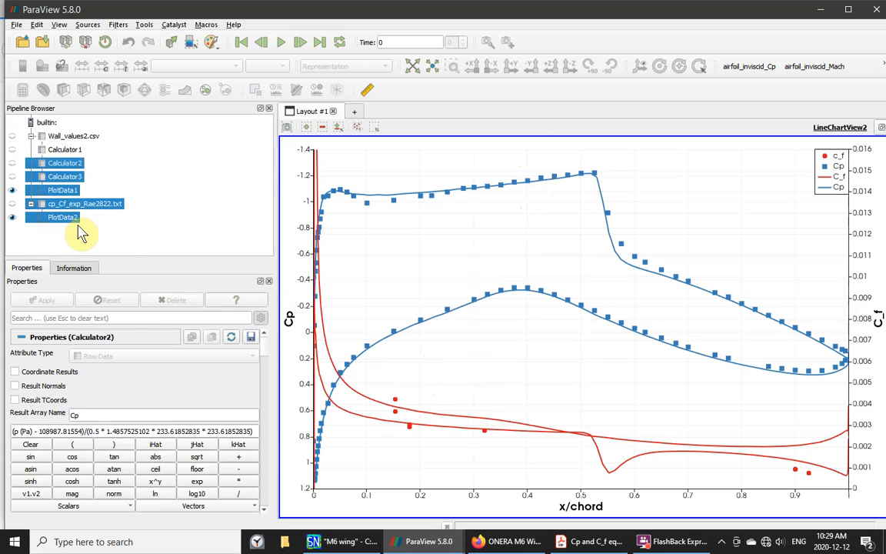
{"action": "key", "text": "Delete"}
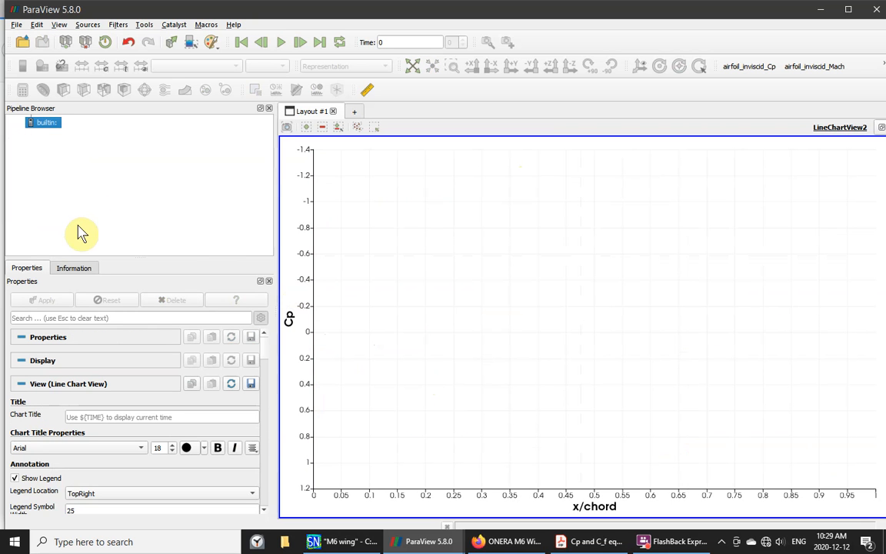
{"action": "left_click", "coordinate": [881, 127]}
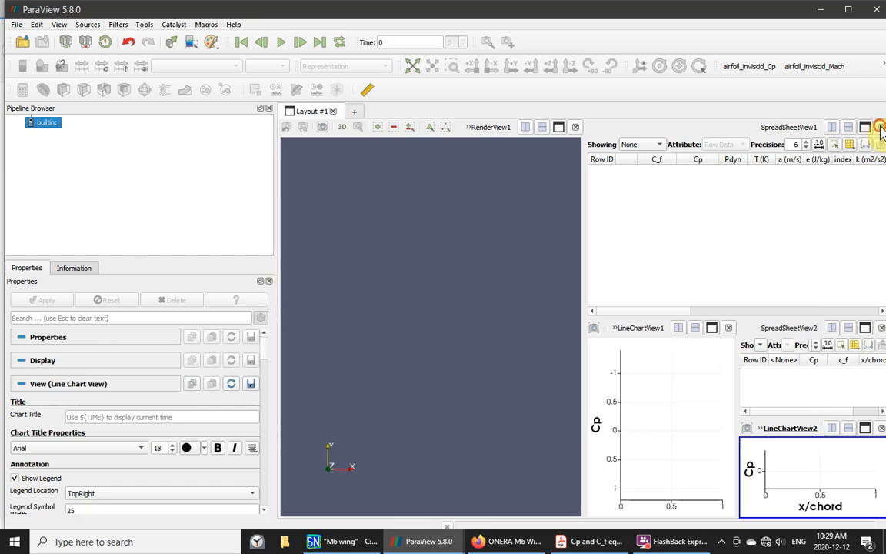
{"action": "left_click", "coordinate": [881, 128]}
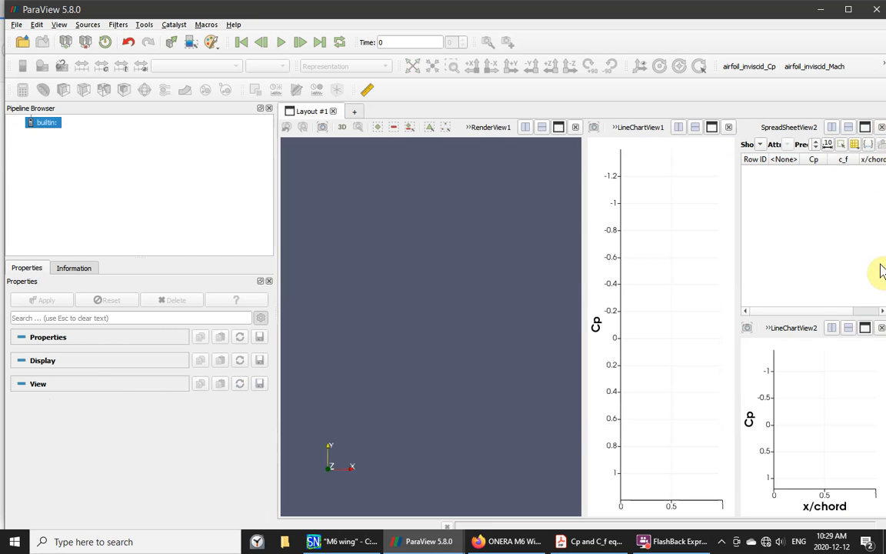
{"action": "left_click", "coordinate": [881, 127]}
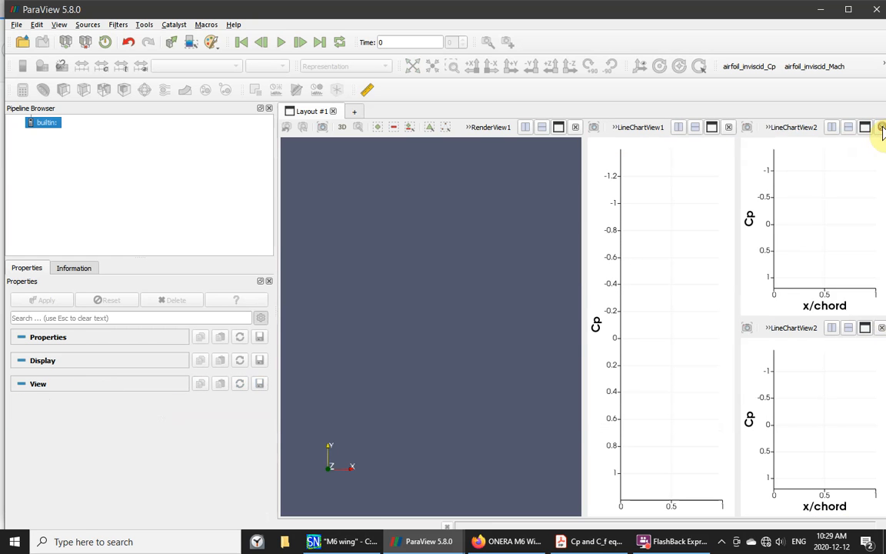
{"action": "left_click", "coordinate": [881, 127]}
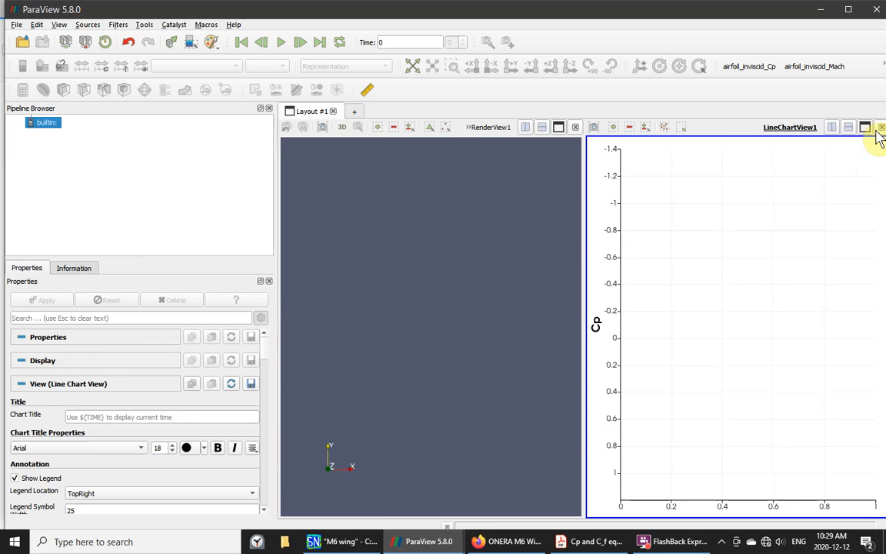
{"action": "left_click", "coordinate": [881, 128]}
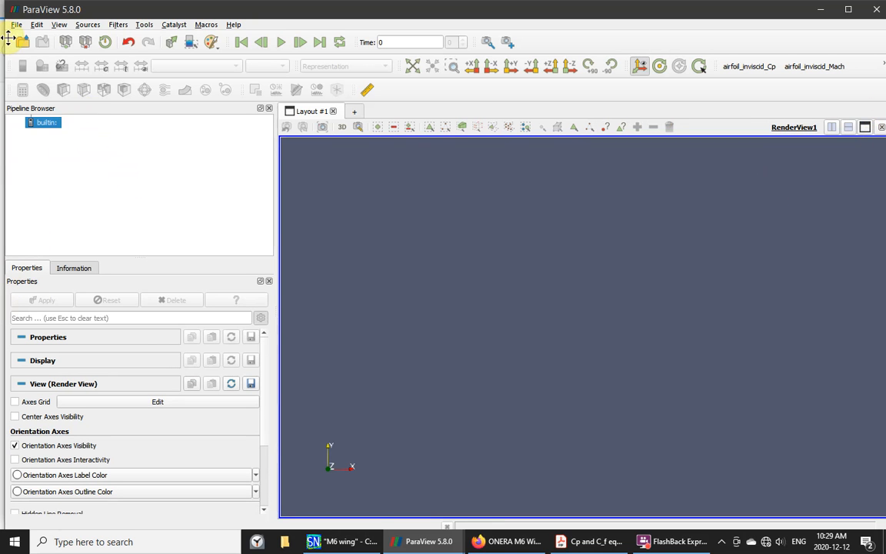
{"action": "left_click", "coordinate": [16, 26]}
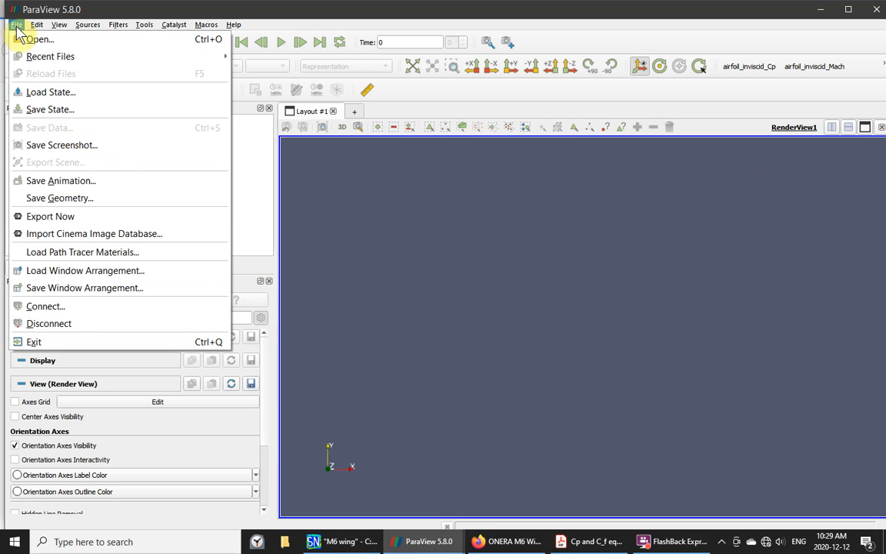
- Open Wall_values1.csv from EasyFlowfield_SN/airfoil/output and apply it to show its columns
{"action": "left_click", "coordinate": [32, 38]}
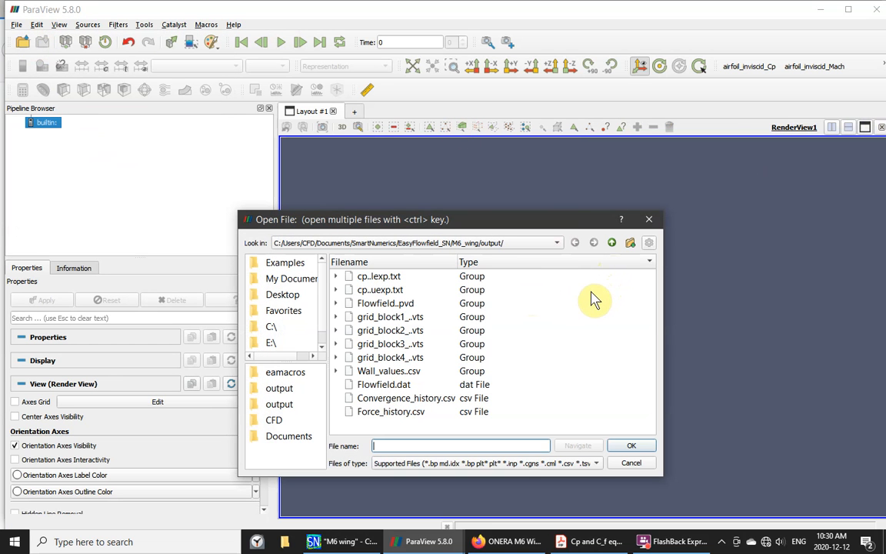
{"action": "left_click", "coordinate": [610, 244]}
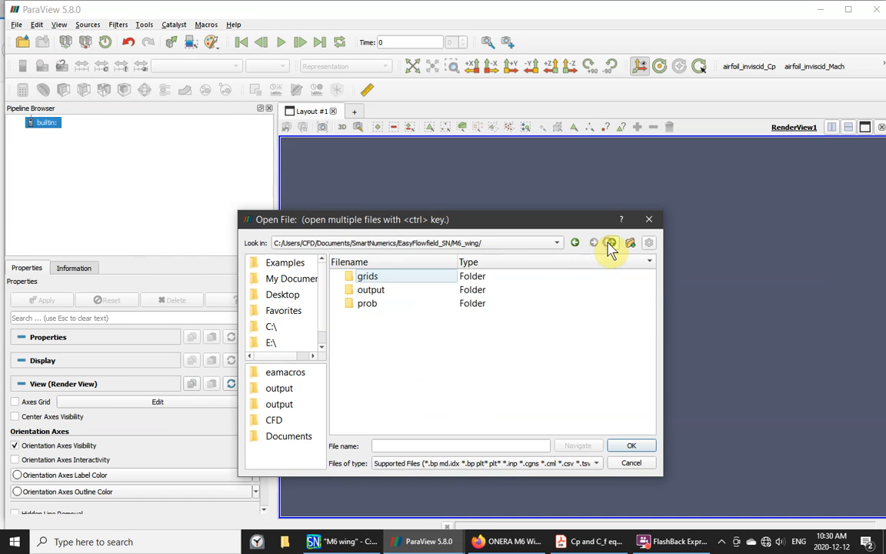
{"action": "left_click", "coordinate": [610, 244]}
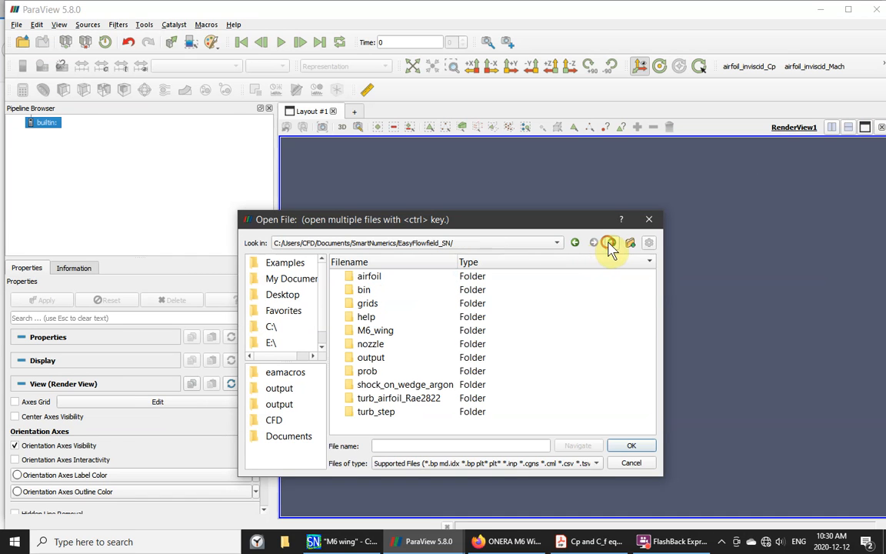
{"action": "double_click", "coordinate": [352, 278]}
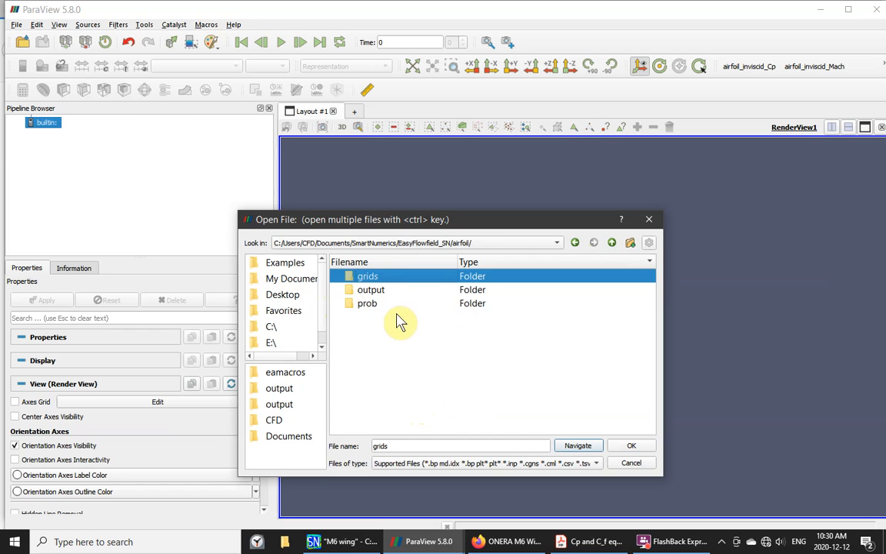
{"action": "double_click", "coordinate": [355, 290]}
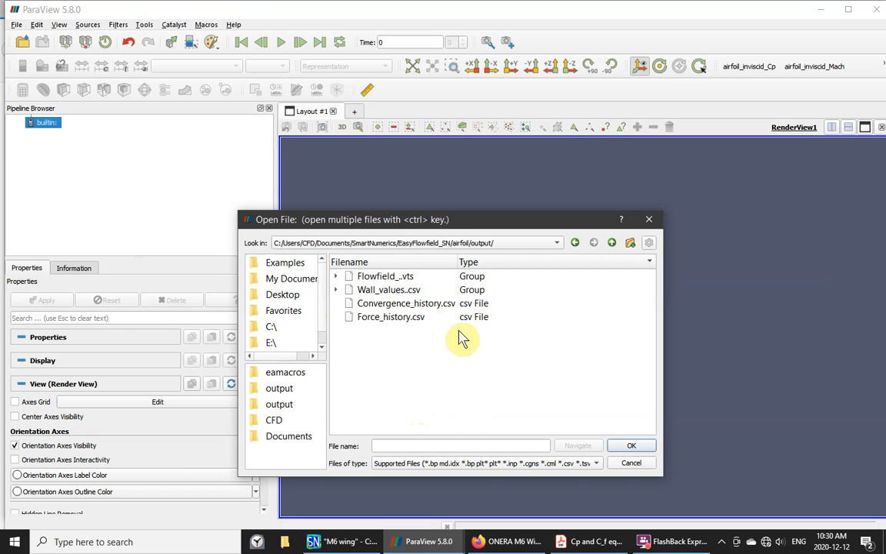
{"action": "left_click", "coordinate": [335, 289]}
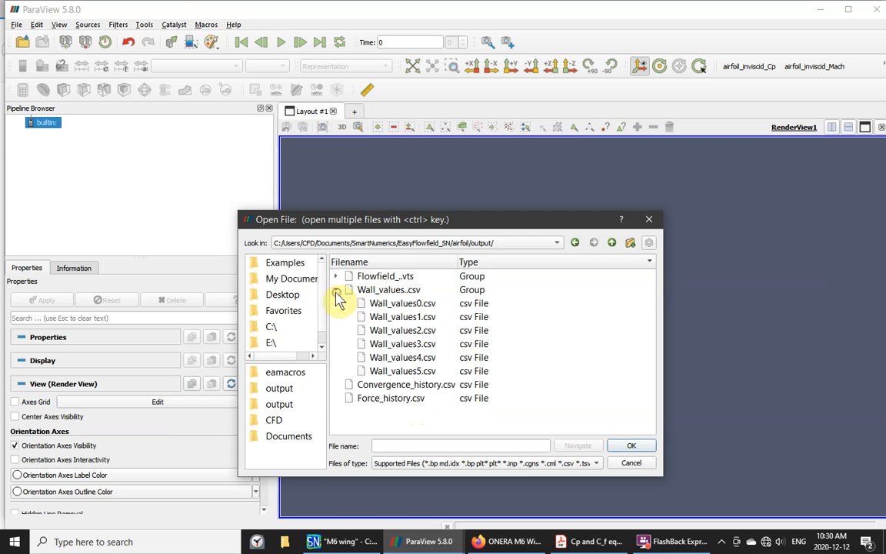
{"action": "left_click", "coordinate": [402, 316]}
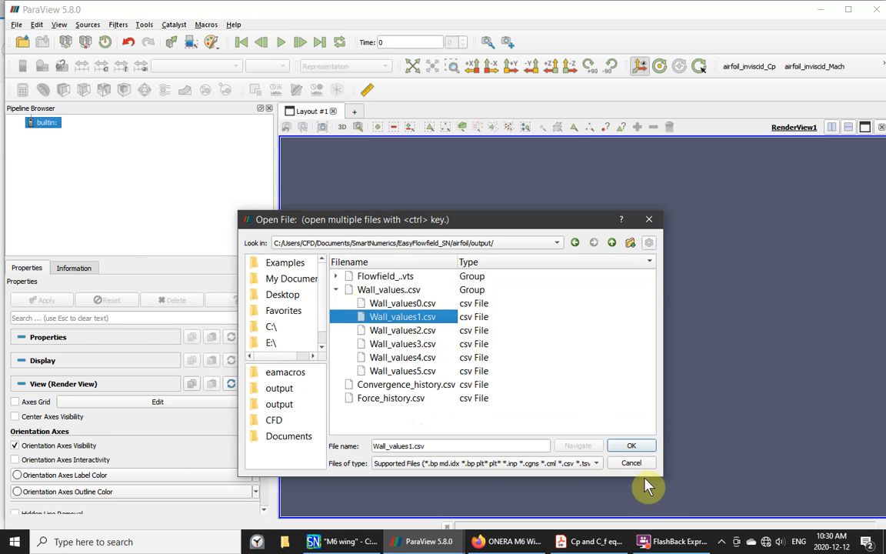
{"action": "left_click", "coordinate": [632, 448]}
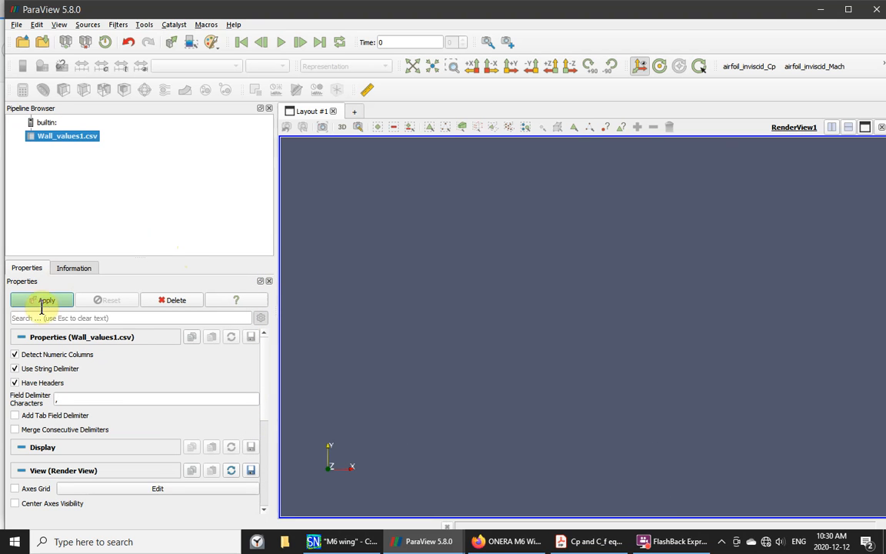
{"action": "left_click", "coordinate": [47, 305]}
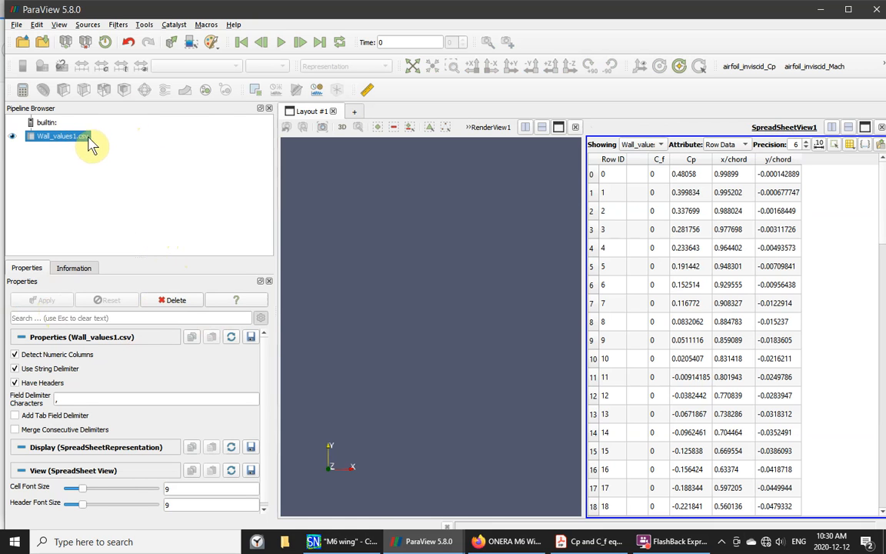
- Start a trace from the Tools menu, accepting the default trace options
{"action": "left_click", "coordinate": [142, 25]}
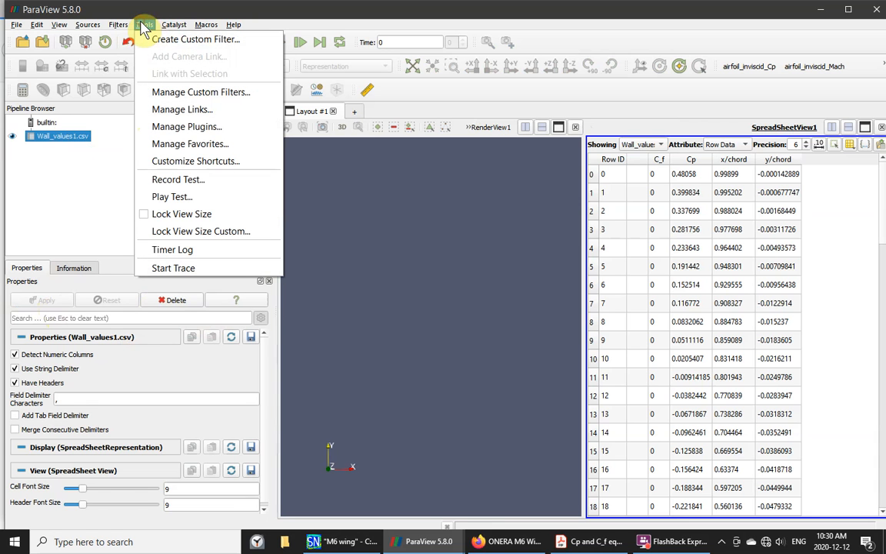
{"action": "left_click", "coordinate": [188, 268]}
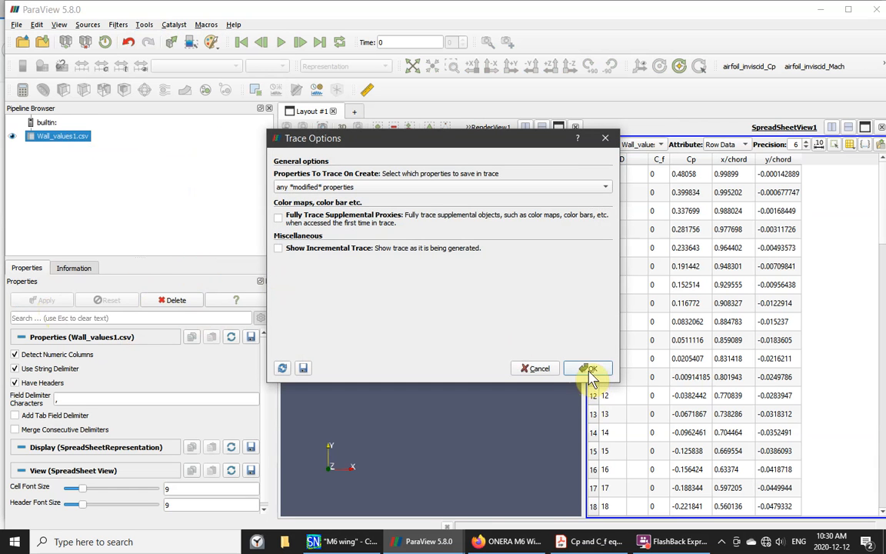
{"action": "left_click", "coordinate": [589, 369]}
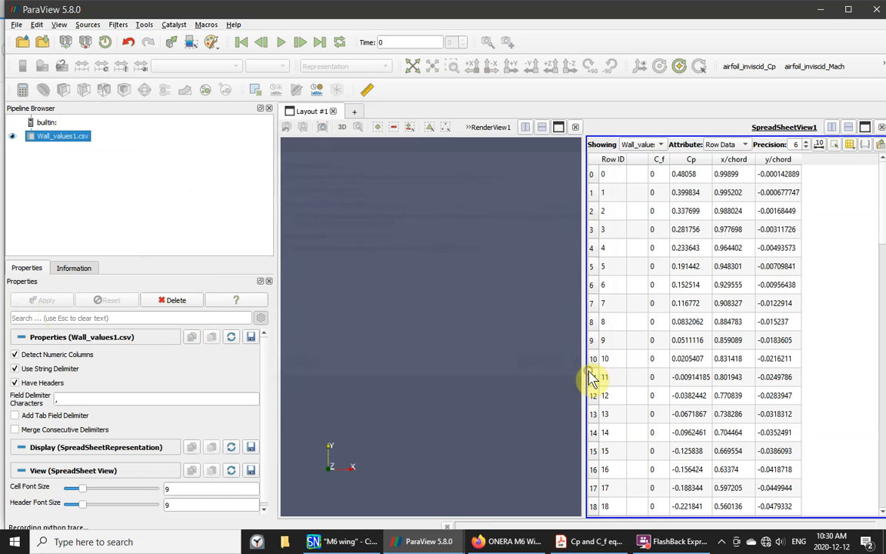
- Add a Plot Data filter to Wall_values1.csv and apply it to create a line chart
{"action": "right_click", "coordinate": [74, 142]}
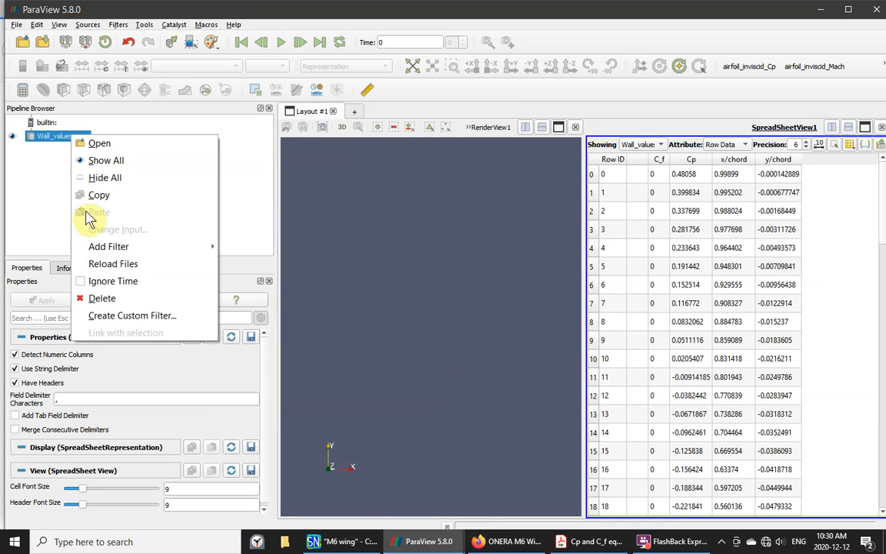
{"action": "mouse_move", "coordinate": [116, 246]}
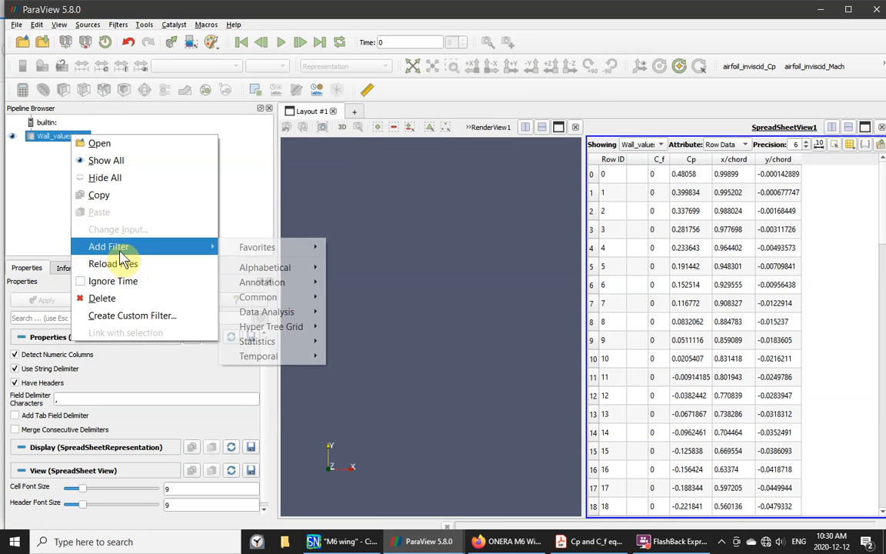
{"action": "mouse_move", "coordinate": [268, 317]}
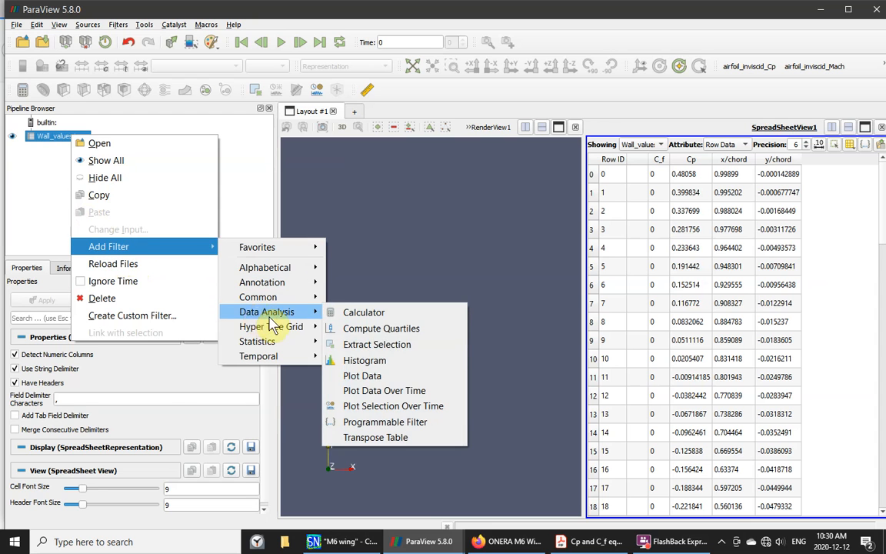
{"action": "left_click", "coordinate": [356, 376]}
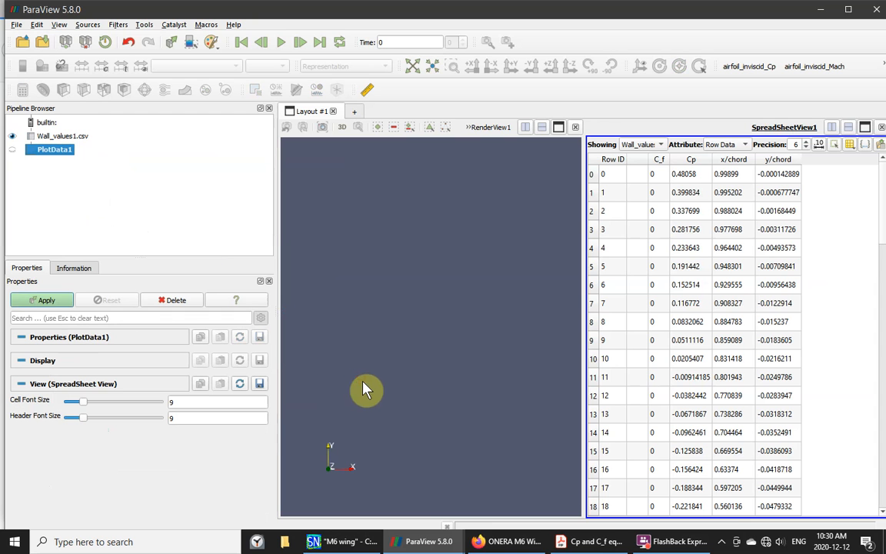
{"action": "left_click", "coordinate": [45, 300]}
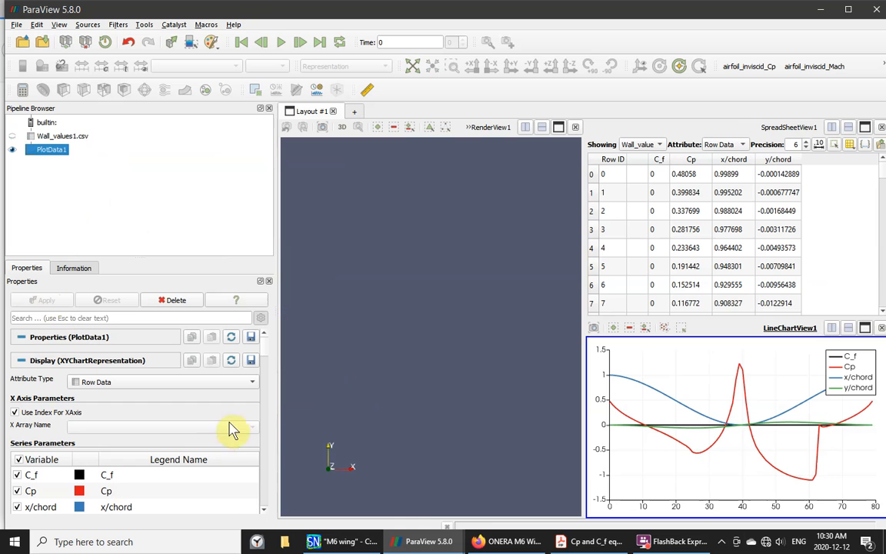
- Hide the C_f, x/chord and y/chord series so only Cp is plotted
{"action": "scroll", "coordinate": [267, 360], "scroll_direction": "down", "scroll_amount": 5}
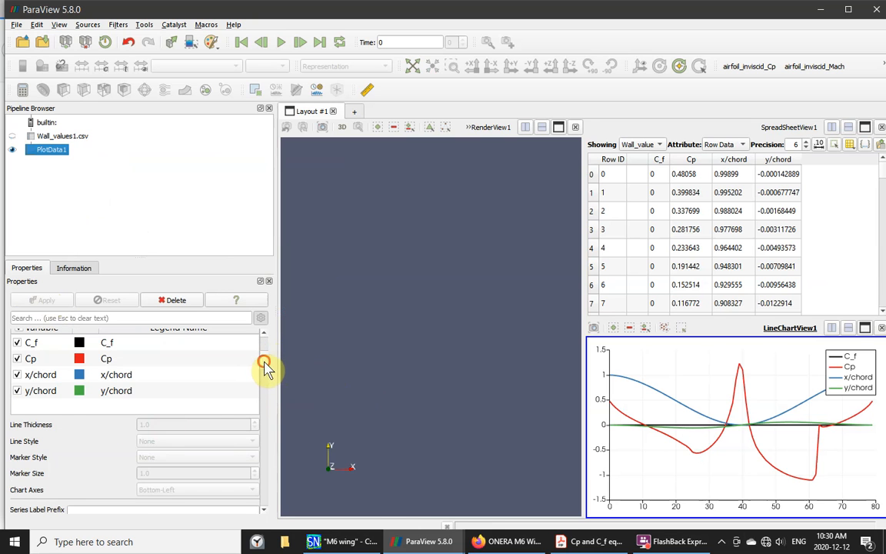
{"action": "scroll", "coordinate": [266, 364], "scroll_direction": "up", "scroll_amount": 2}
{"action": "left_click", "coordinate": [28, 392]}
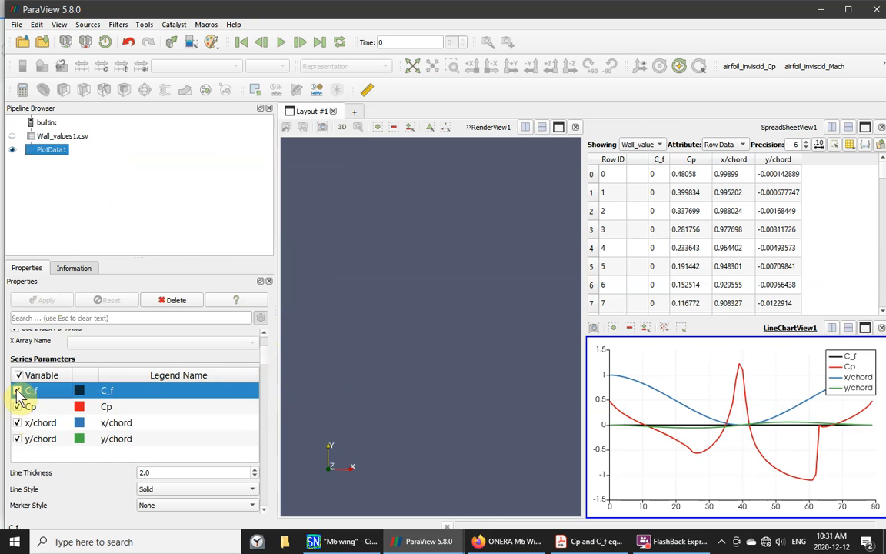
{"action": "left_click", "coordinate": [17, 391]}
{"action": "left_click", "coordinate": [17, 422]}
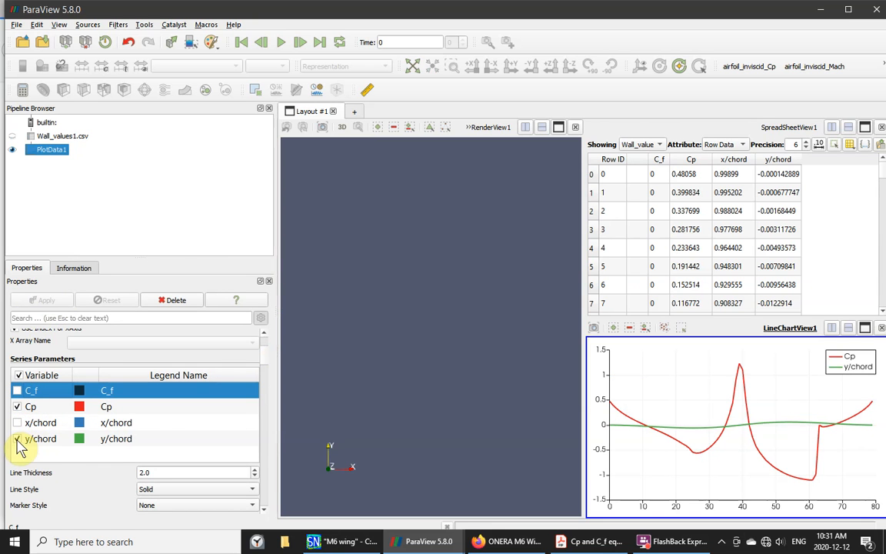
{"action": "left_click", "coordinate": [17, 439]}
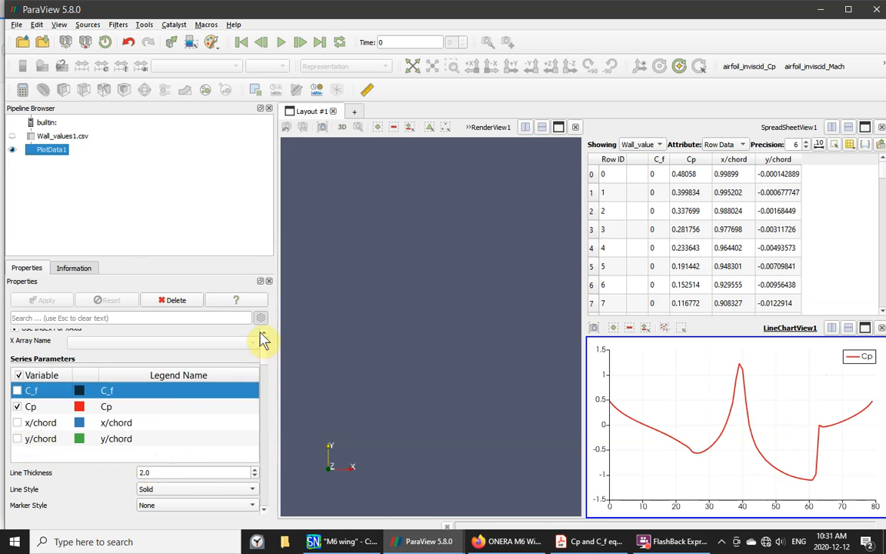
- Turn off Use Index For XAxis and set the X Array Name to x/chord
{"action": "scroll", "coordinate": [262, 338], "scroll_direction": "up", "scroll_amount": 1}
{"action": "scroll", "coordinate": [231, 300], "scroll_direction": "up", "scroll_amount": 1}
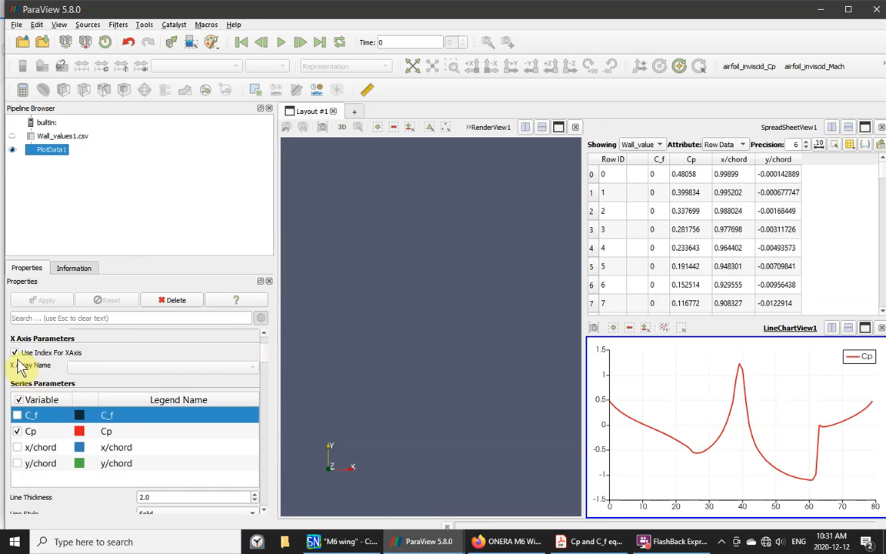
{"action": "left_click", "coordinate": [14, 352]}
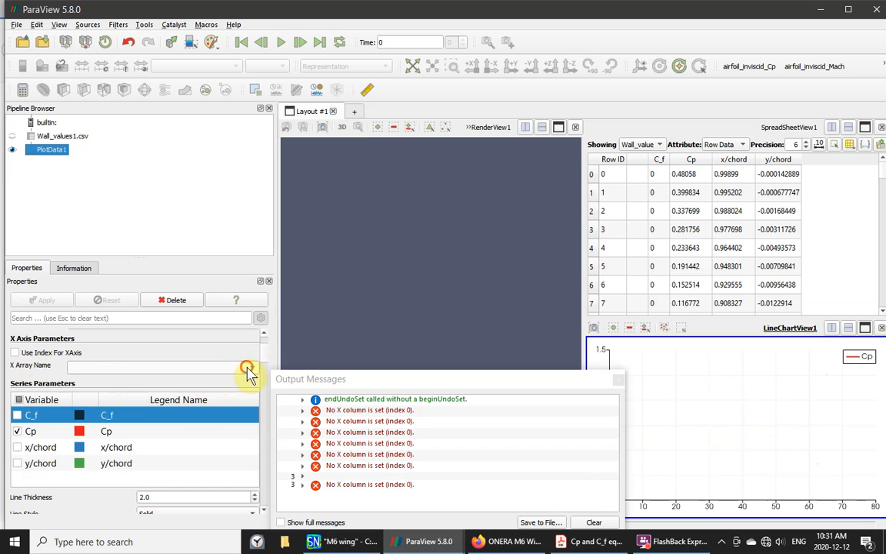
{"action": "left_click", "coordinate": [249, 369]}
{"action": "left_click", "coordinate": [114, 407]}
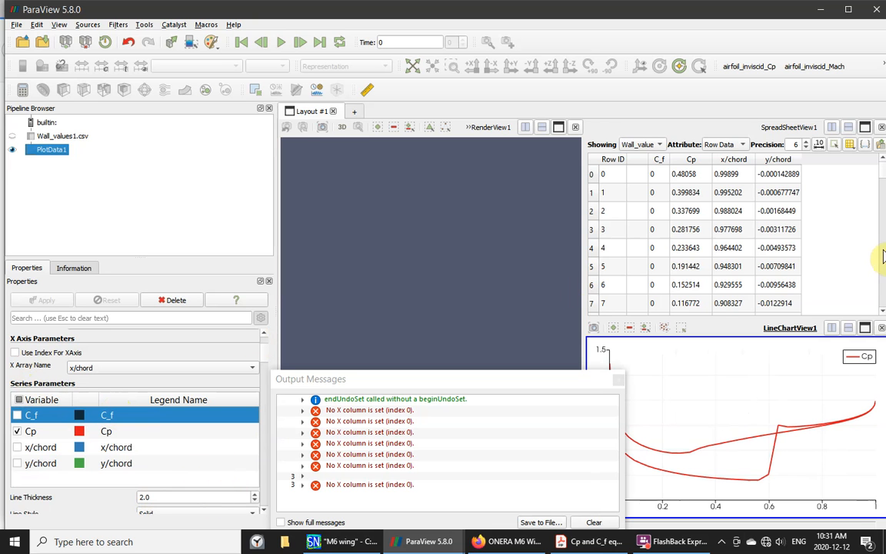
- Maximize the line chart, close the Output Messages window, and set the left axis title to Cp
{"action": "left_click", "coordinate": [864, 328]}
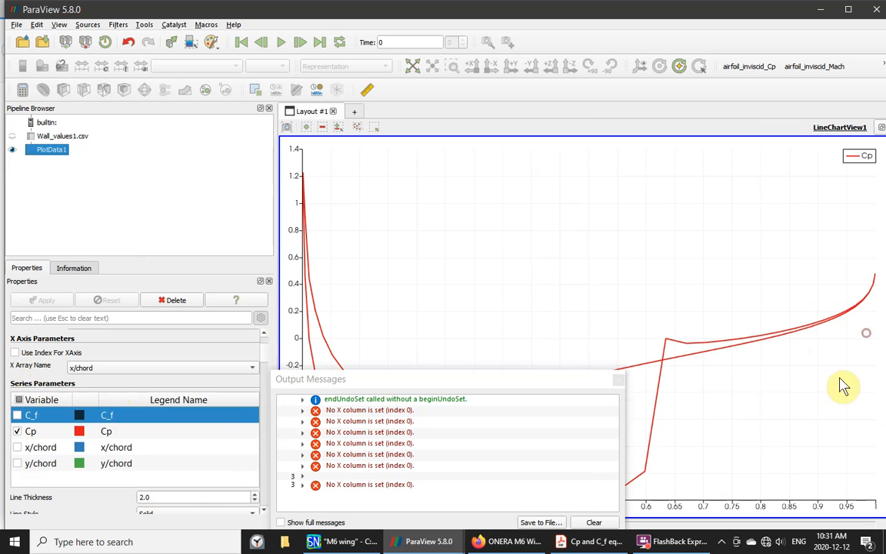
{"action": "left_click", "coordinate": [618, 379]}
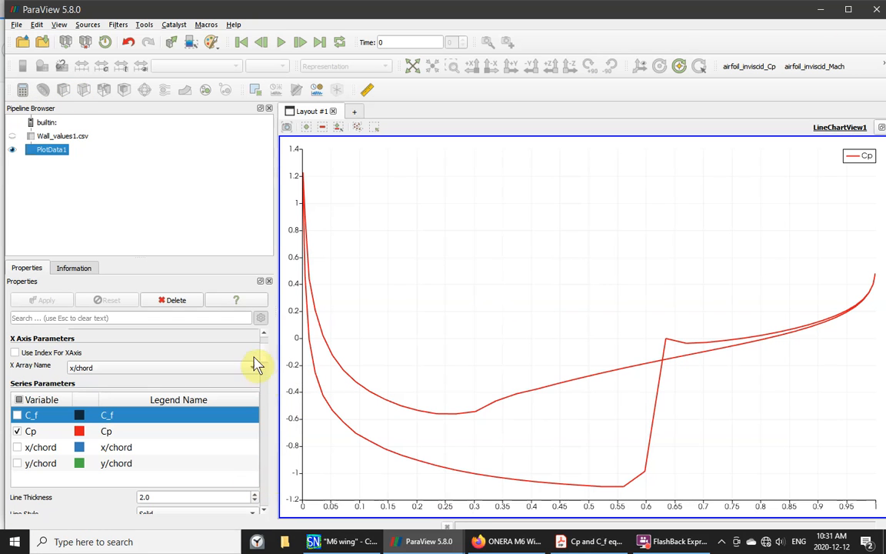
{"action": "scroll", "coordinate": [264, 361], "scroll_direction": "down", "scroll_amount": 1}
{"action": "scroll", "coordinate": [265, 365], "scroll_direction": "down", "scroll_amount": 2}
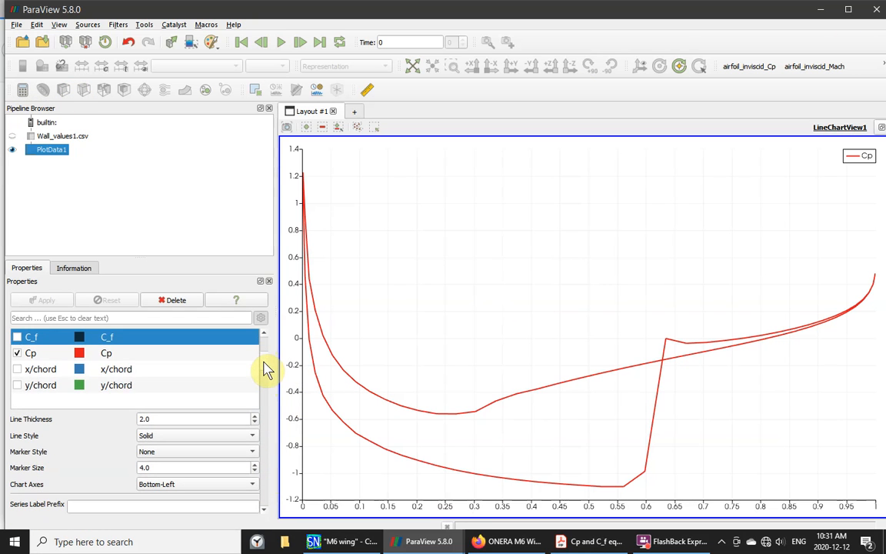
{"action": "scroll", "coordinate": [264, 370], "scroll_direction": "down", "scroll_amount": 2}
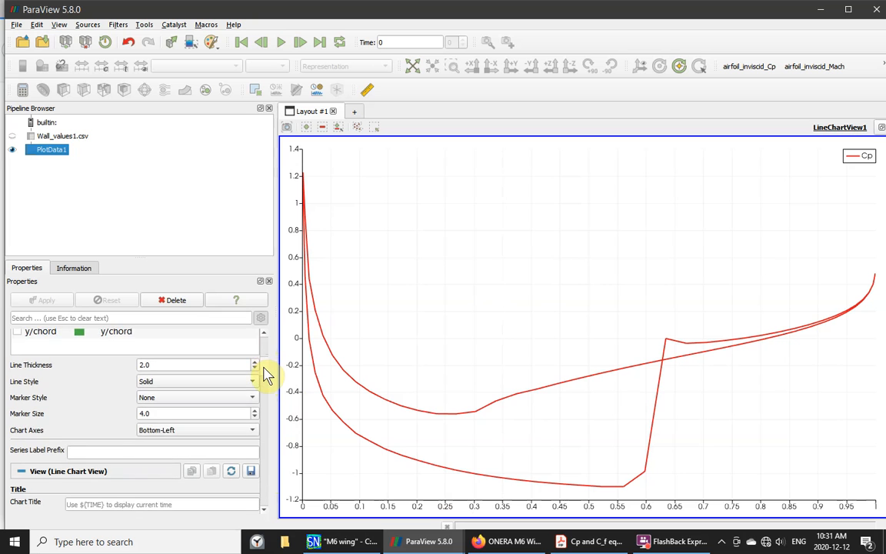
{"action": "scroll", "coordinate": [264, 377], "scroll_direction": "down", "scroll_amount": 3}
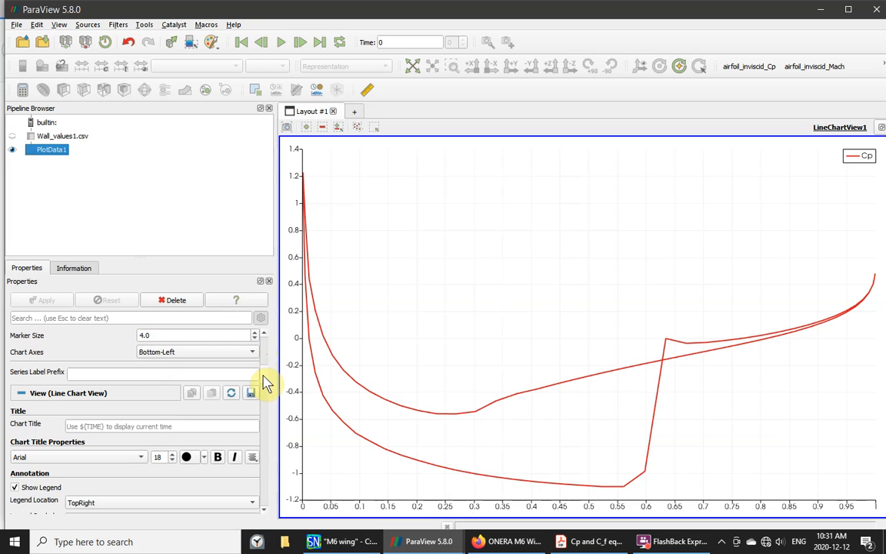
{"action": "scroll", "coordinate": [265, 382], "scroll_direction": "down", "scroll_amount": 1}
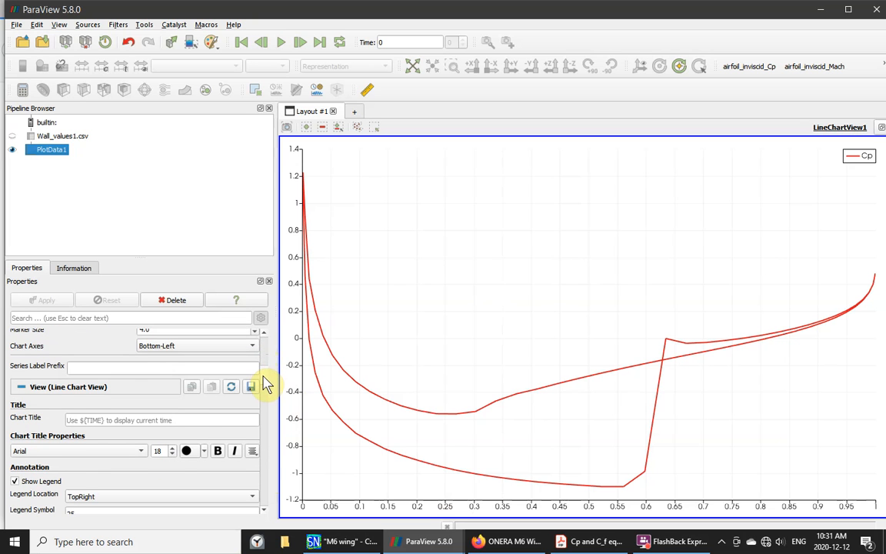
{"action": "scroll", "coordinate": [264, 385], "scroll_direction": "down", "scroll_amount": 5}
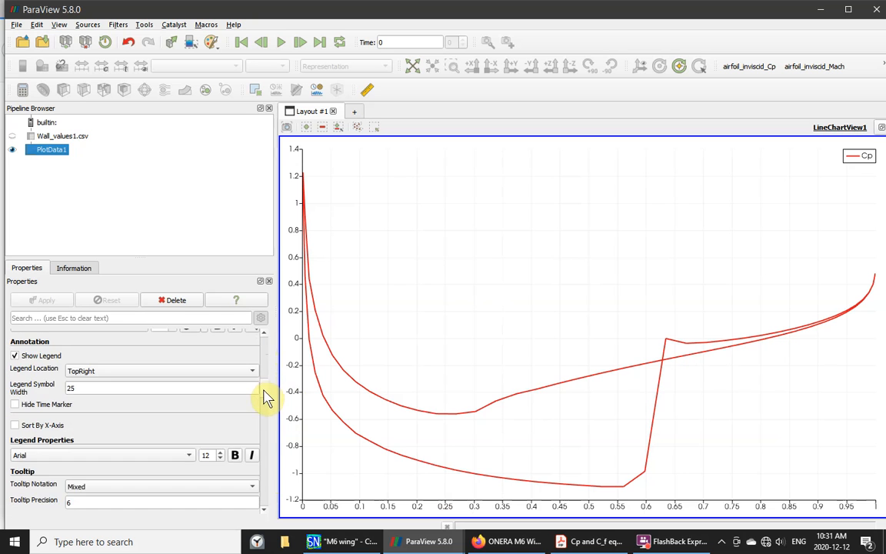
{"action": "scroll", "coordinate": [265, 397], "scroll_direction": "down", "scroll_amount": 2}
{"action": "scroll", "coordinate": [265, 400], "scroll_direction": "down", "scroll_amount": 2}
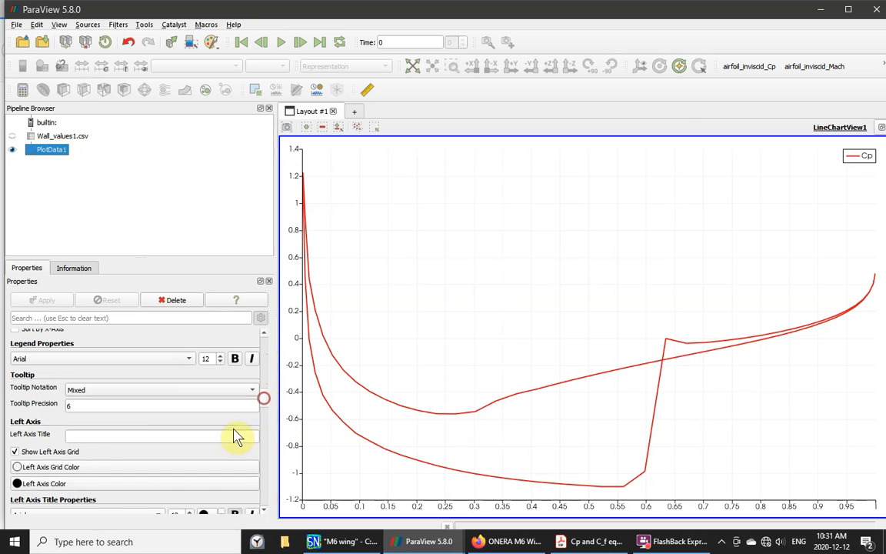
{"action": "left_click", "coordinate": [81, 436]}
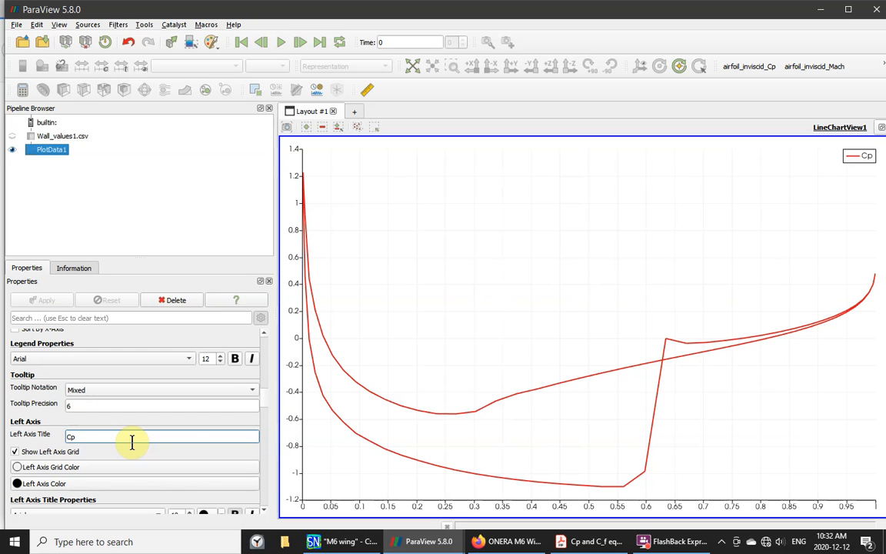
{"action": "key", "text": "Return"}
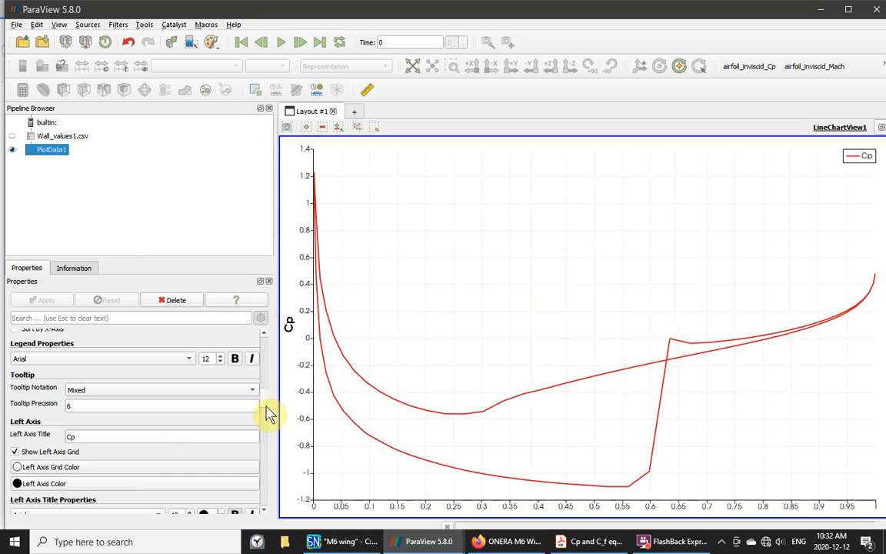
- Enable a custom left axis range with minimum 1.4 and maximum -1.2
{"action": "scroll", "coordinate": [262, 407], "scroll_direction": "down", "scroll_amount": 3}
{"action": "scroll", "coordinate": [261, 413], "scroll_direction": "down", "scroll_amount": 5}
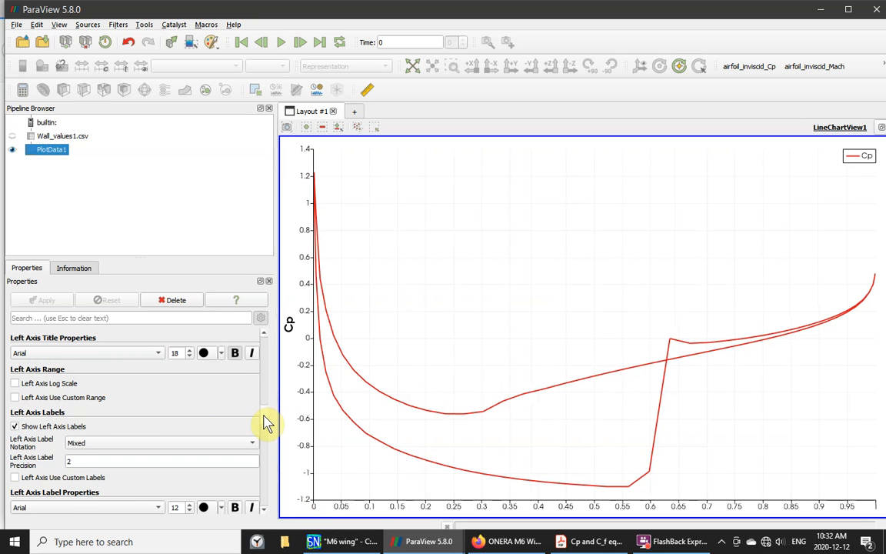
{"action": "scroll", "coordinate": [265, 424], "scroll_direction": "down", "scroll_amount": 1}
{"action": "scroll", "coordinate": [265, 425], "scroll_direction": "down", "scroll_amount": 1}
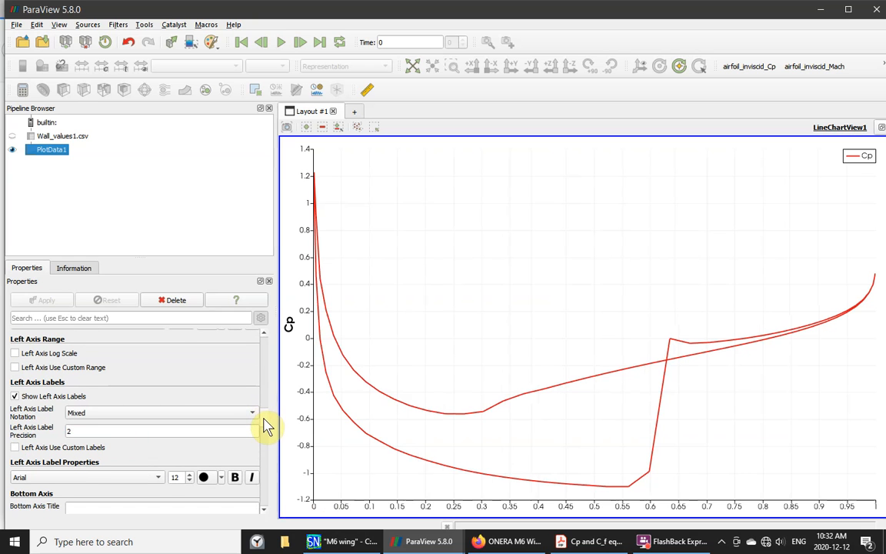
{"action": "scroll", "coordinate": [265, 425], "scroll_direction": "up", "scroll_amount": 1}
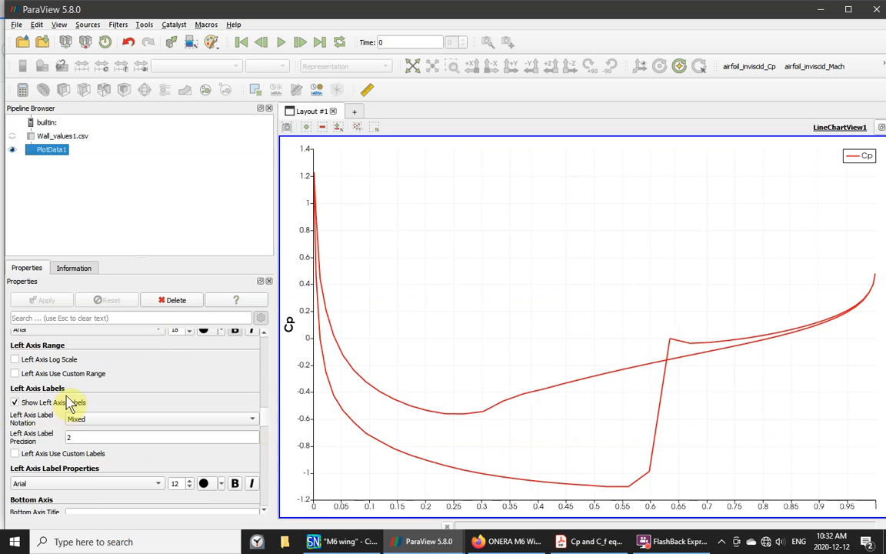
{"action": "left_click", "coordinate": [14, 374]}
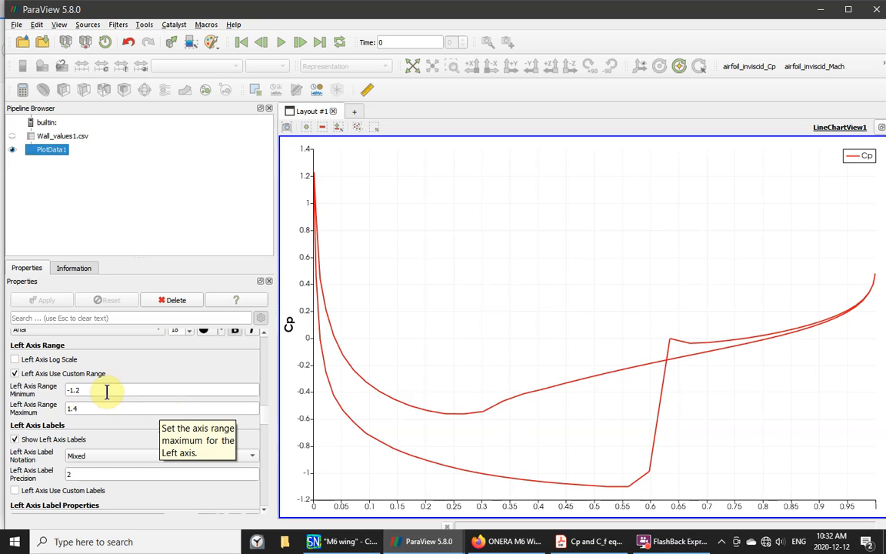
{"action": "left_click_drag", "start_coordinate": [107, 391], "coordinate": [60, 390]}
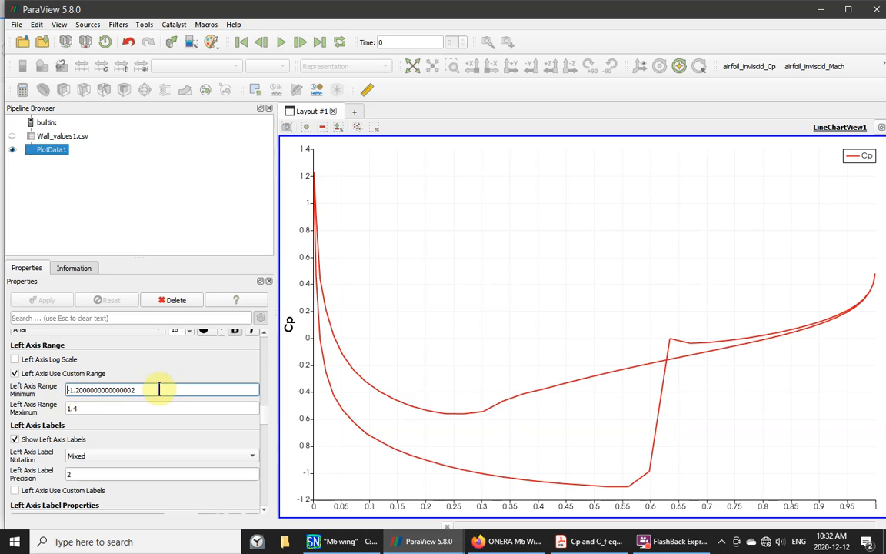
{"action": "left_click_drag", "start_coordinate": [158, 390], "coordinate": [56, 394]}
{"action": "type", "text": "1.4"}
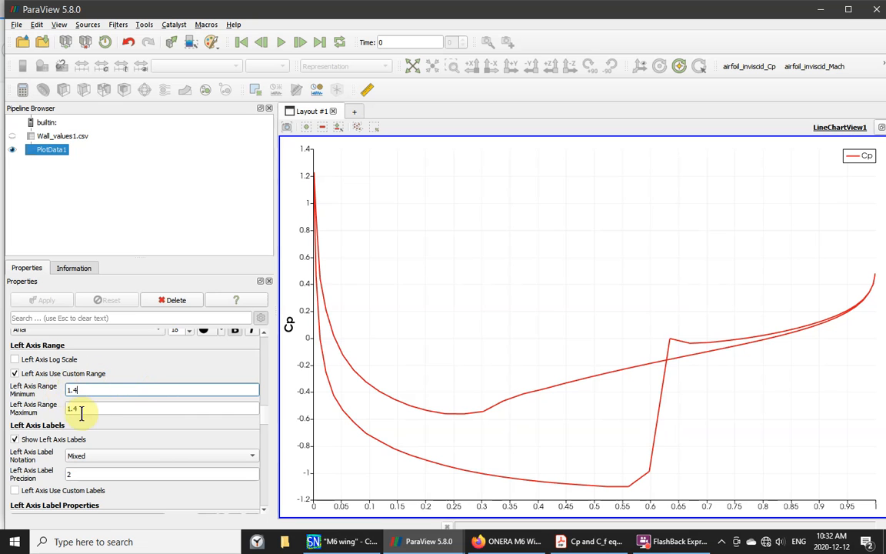
{"action": "left_click_drag", "start_coordinate": [90, 409], "coordinate": [51, 400]}
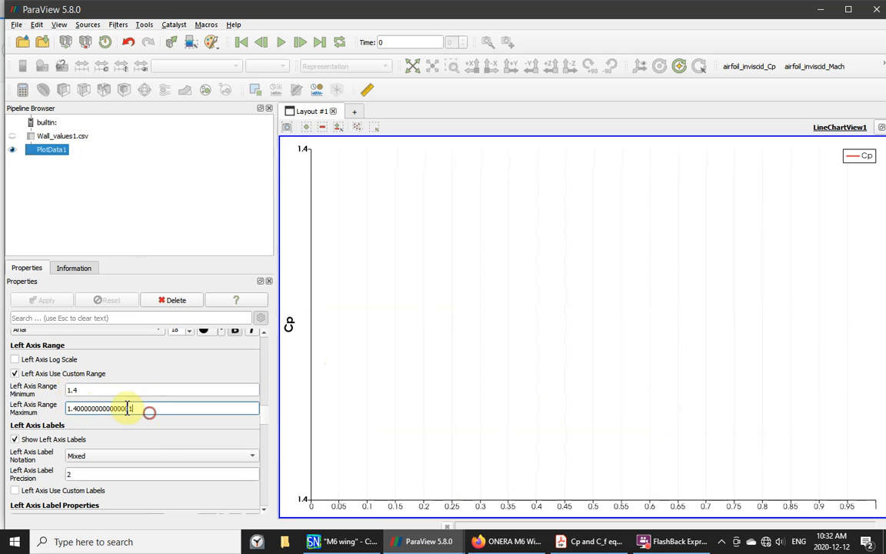
{"action": "left_click_drag", "start_coordinate": [149, 408], "coordinate": [62, 406]}
{"action": "type", "text": "-1."}
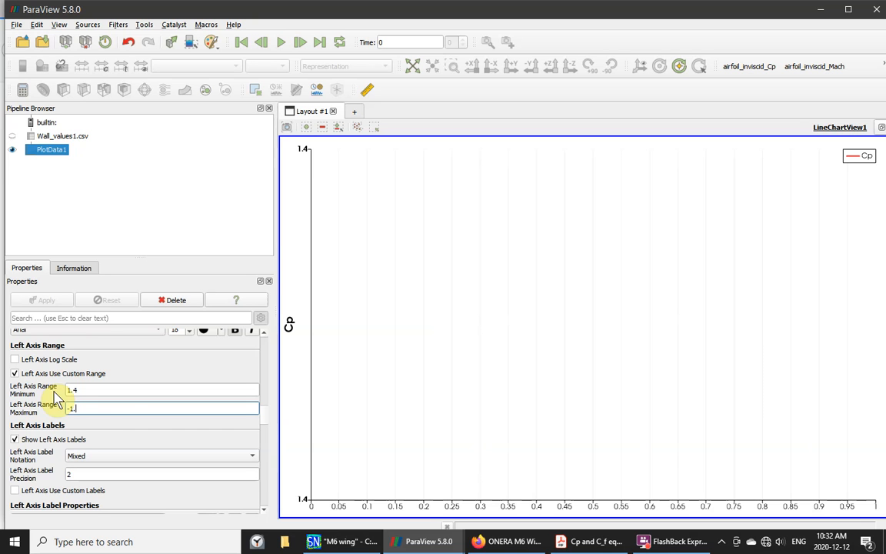
{"action": "type", "text": "2"}
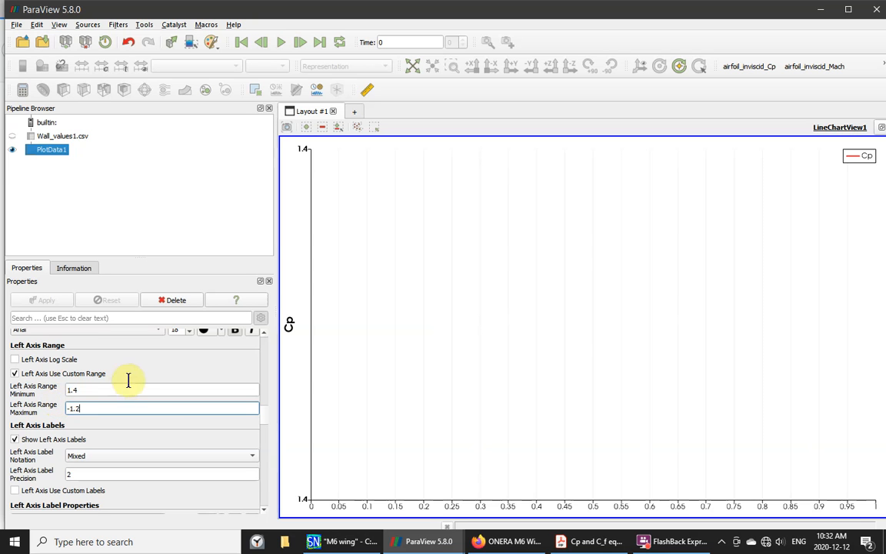
{"action": "left_click", "coordinate": [132, 372]}
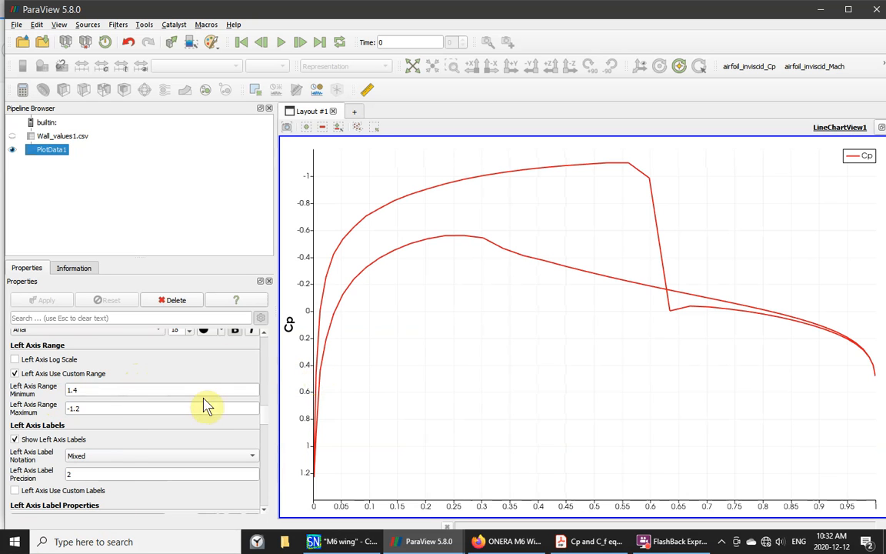
{"action": "scroll", "coordinate": [267, 421], "scroll_direction": "down", "scroll_amount": 4}
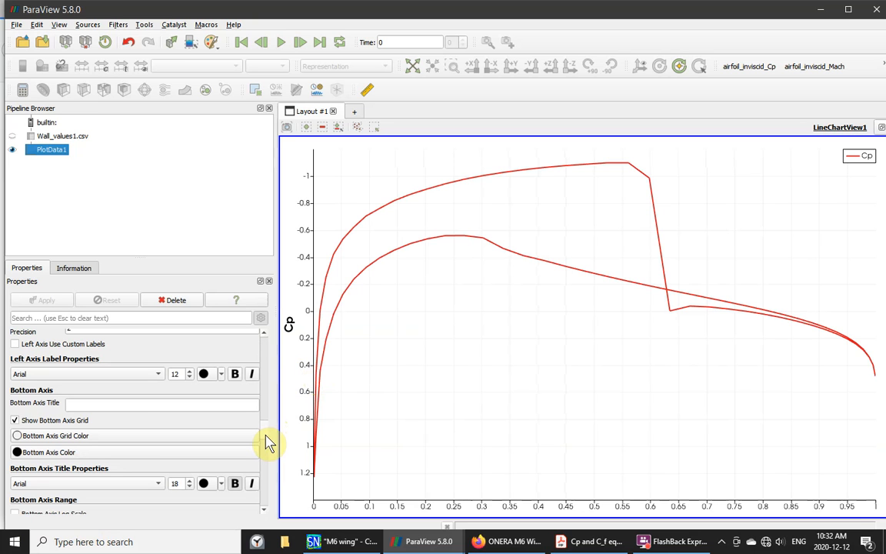
- Set the bottom axis title to x/chord
{"action": "left_click", "coordinate": [107, 403]}
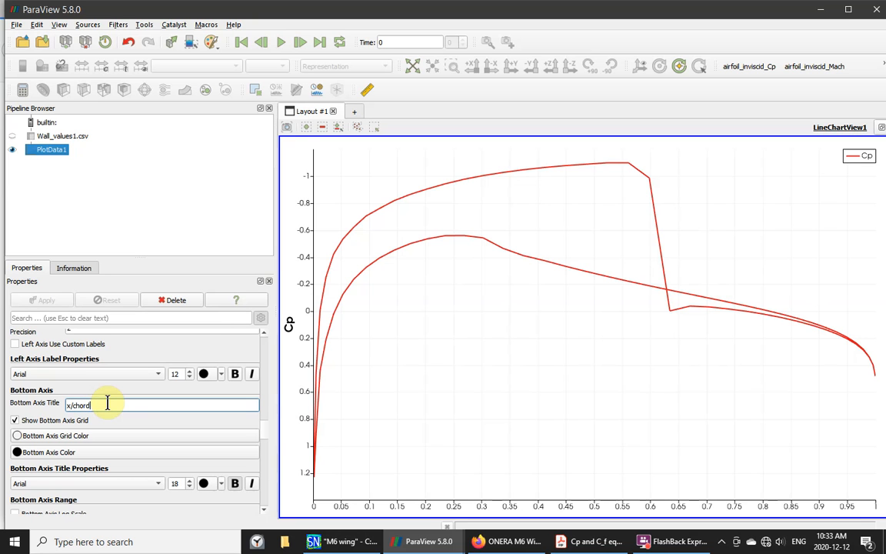
{"action": "left_click", "coordinate": [511, 428]}
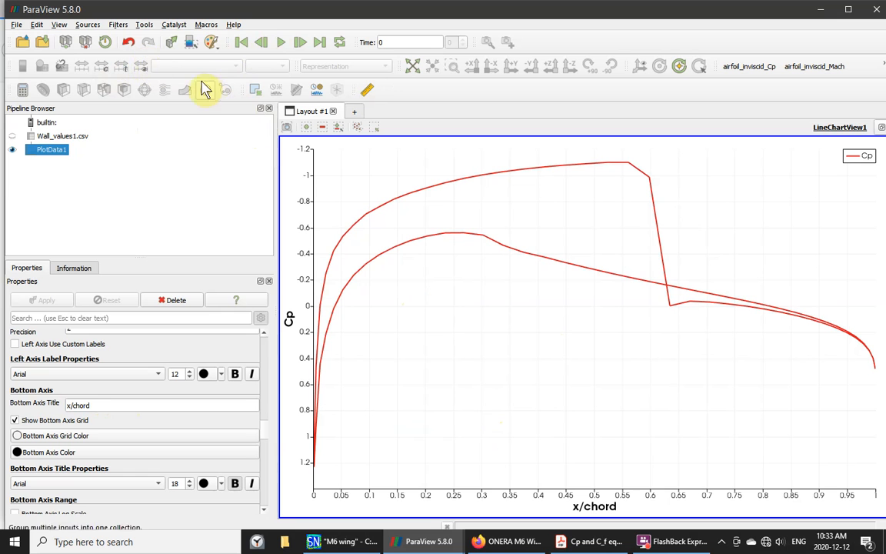
- Stop the trace, save its script as test.py in Documents/eamacros, and close the Script Editor
{"action": "left_click", "coordinate": [144, 25]}
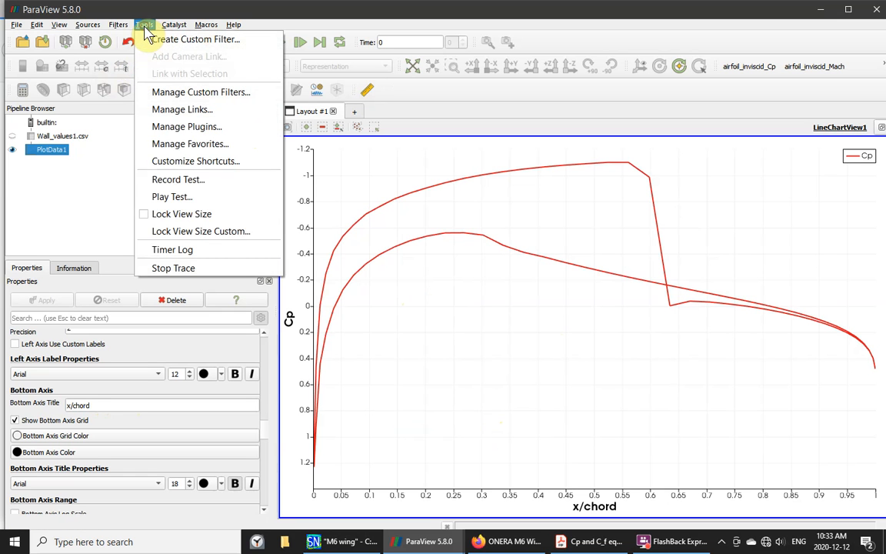
{"action": "left_click", "coordinate": [184, 271]}
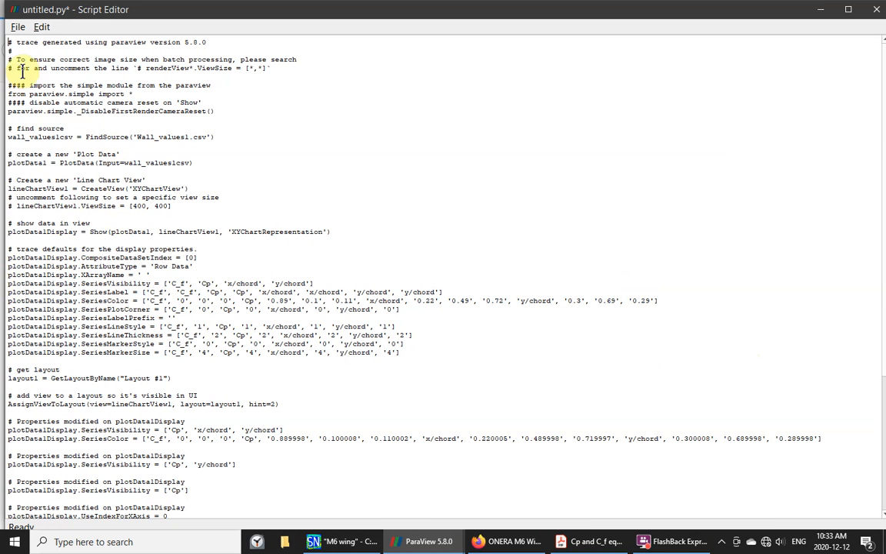
{"action": "left_click", "coordinate": [18, 27]}
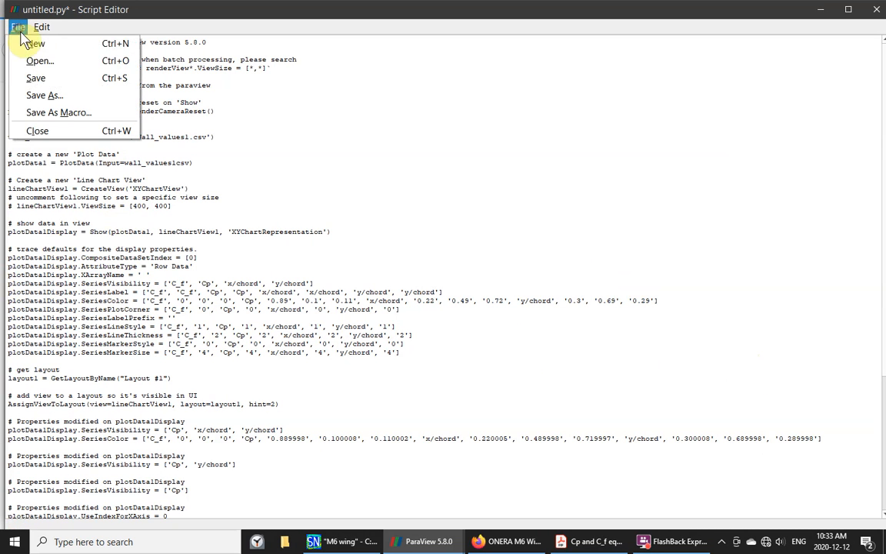
{"action": "left_click", "coordinate": [43, 96]}
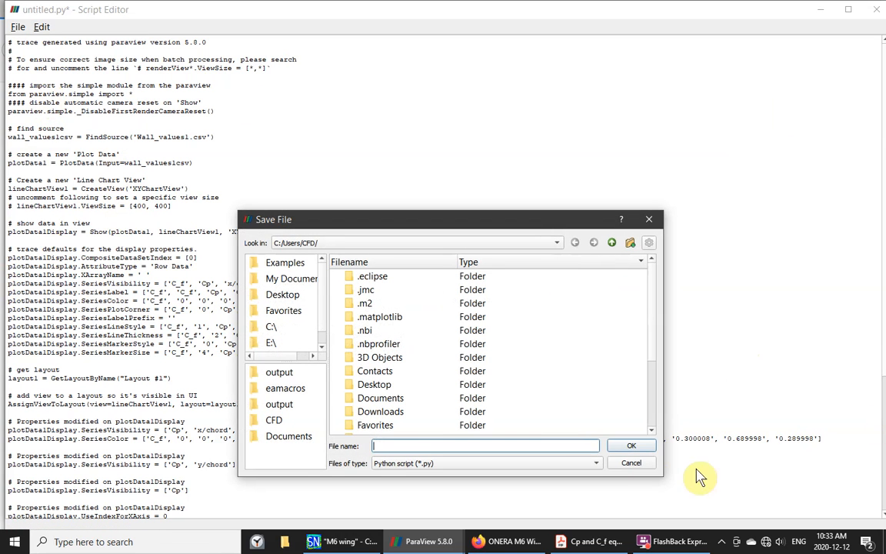
{"action": "double_click", "coordinate": [349, 398]}
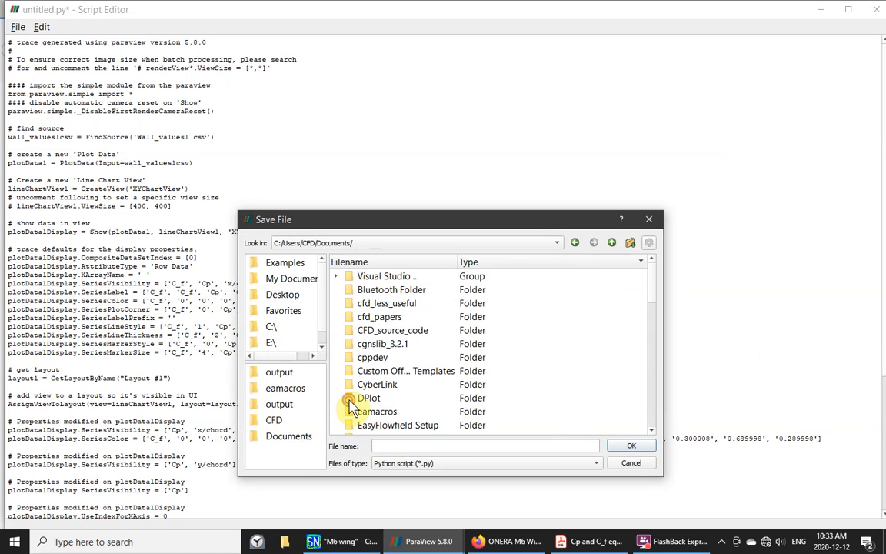
{"action": "double_click", "coordinate": [361, 413]}
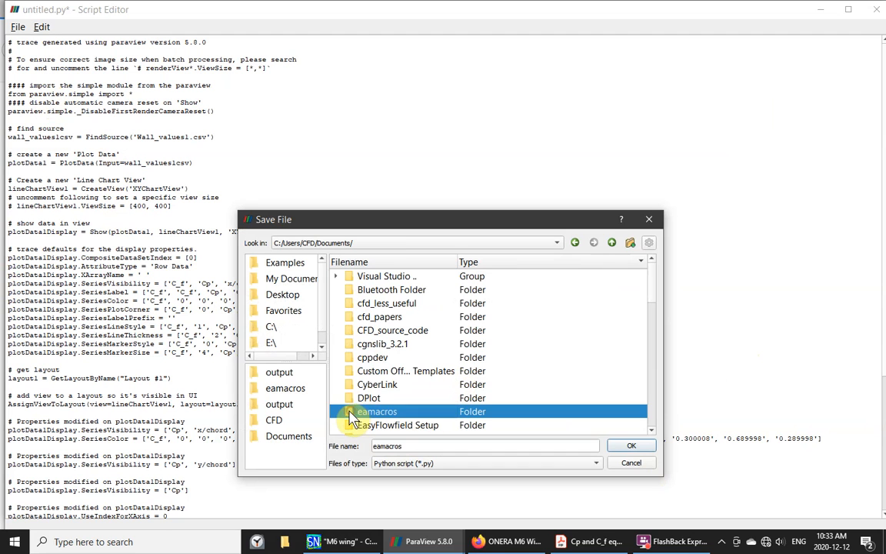
{"action": "left_click", "coordinate": [394, 447]}
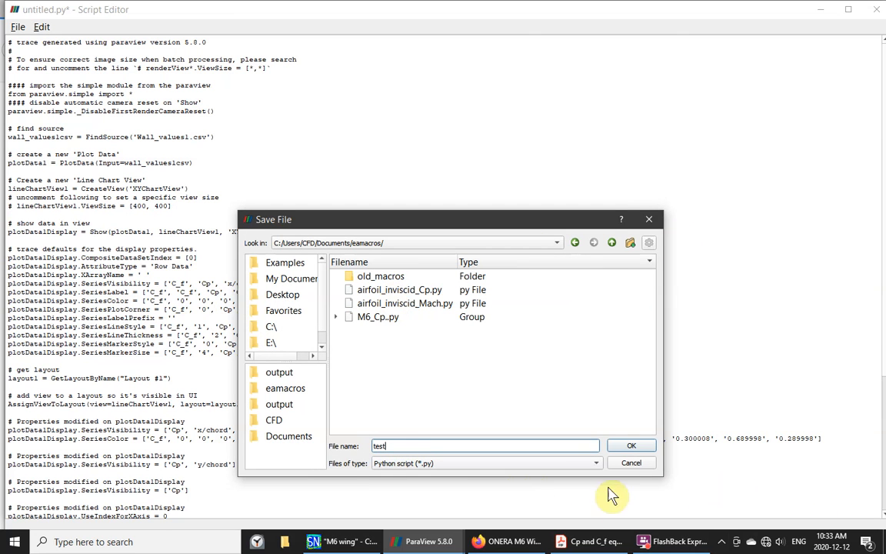
{"action": "left_click", "coordinate": [631, 449]}
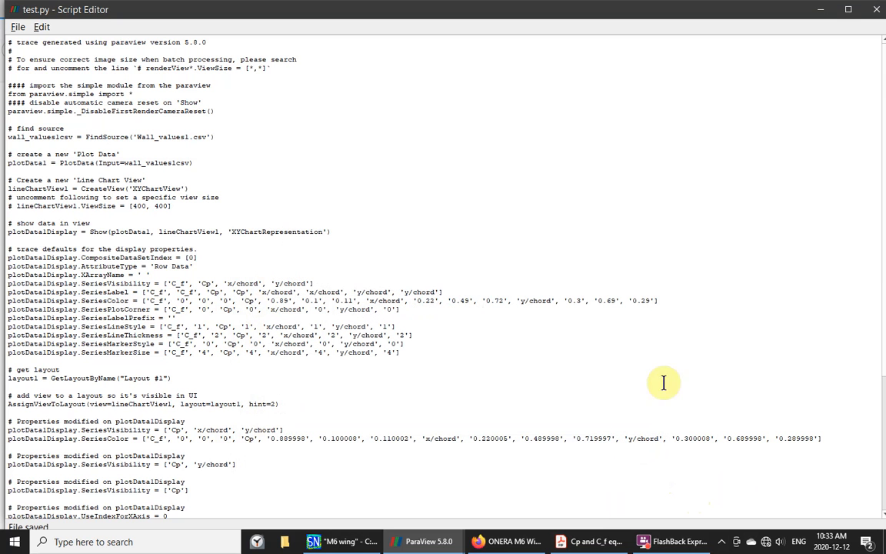
{"action": "left_click", "coordinate": [878, 12]}
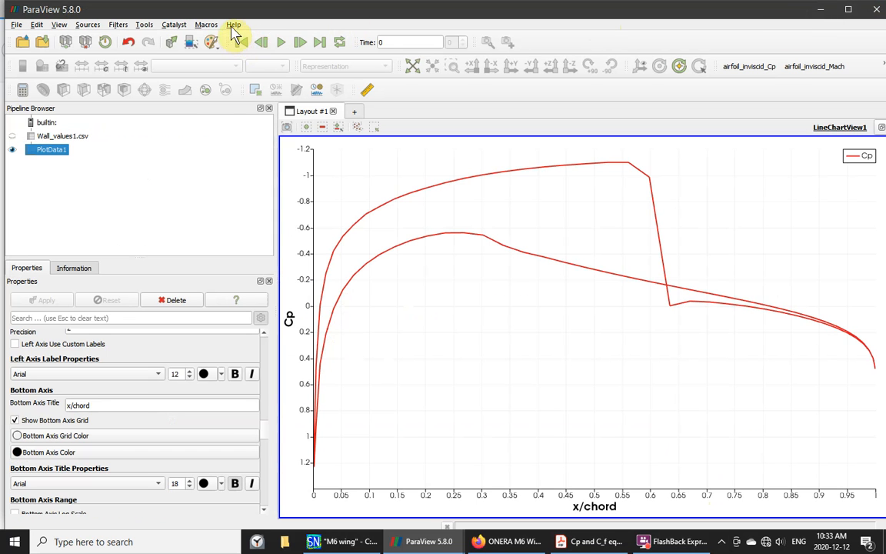
- Register test.py as a new ParaView macro via Add new macro
{"action": "left_click", "coordinate": [216, 28]}
{"action": "mouse_move", "coordinate": [228, 56]}
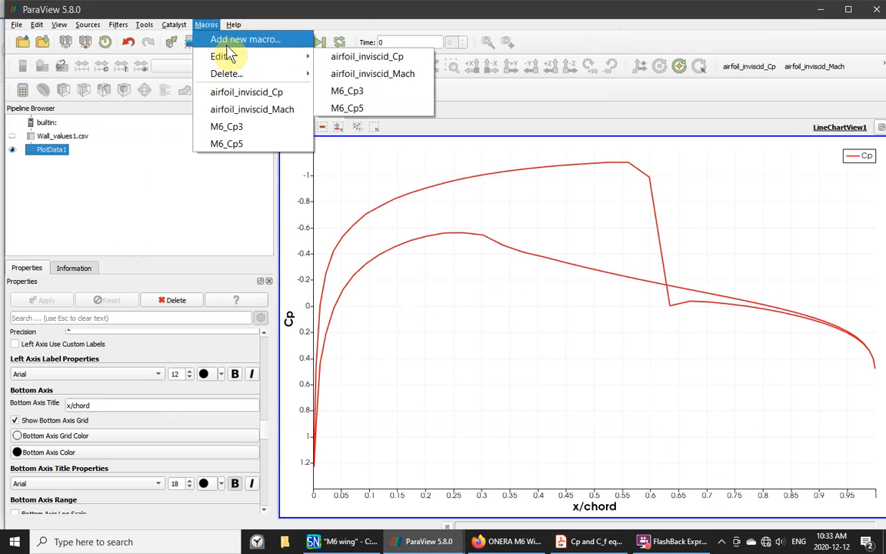
{"action": "left_click", "coordinate": [267, 40]}
{"action": "left_click", "coordinate": [362, 317]}
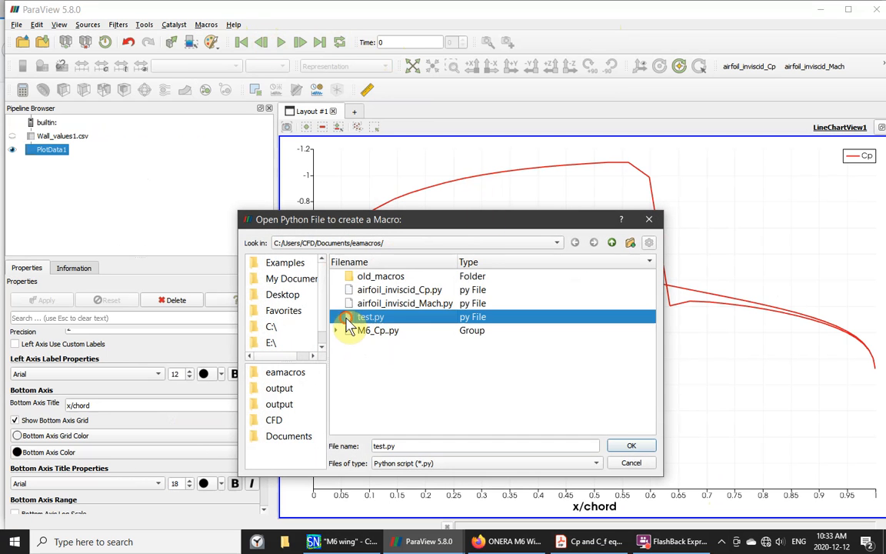
{"action": "left_click", "coordinate": [629, 449]}
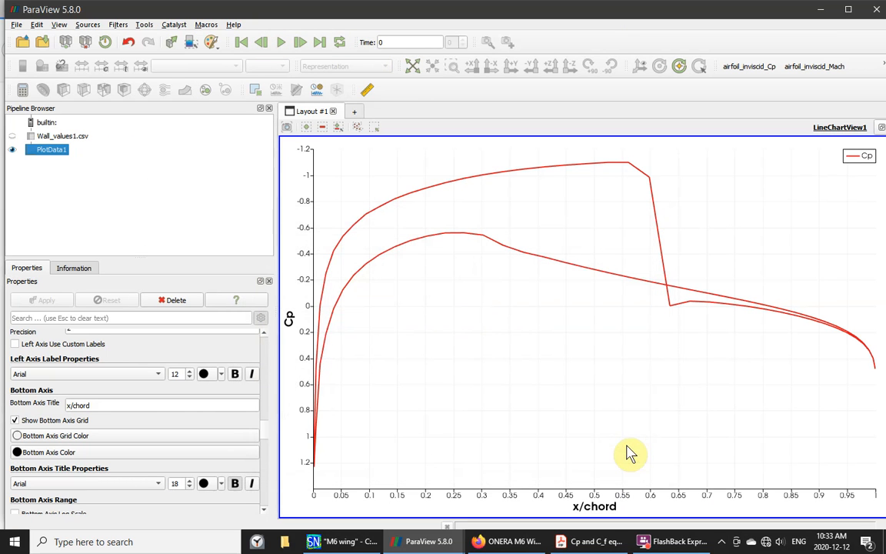
- Delete Wall_values1.csv and its plot data from the pipeline, leaving the chart empty
{"action": "left_click", "coordinate": [57, 136], "text": "ctrl"}
{"action": "left_click", "coordinate": [46, 125], "text": "ctrl"}
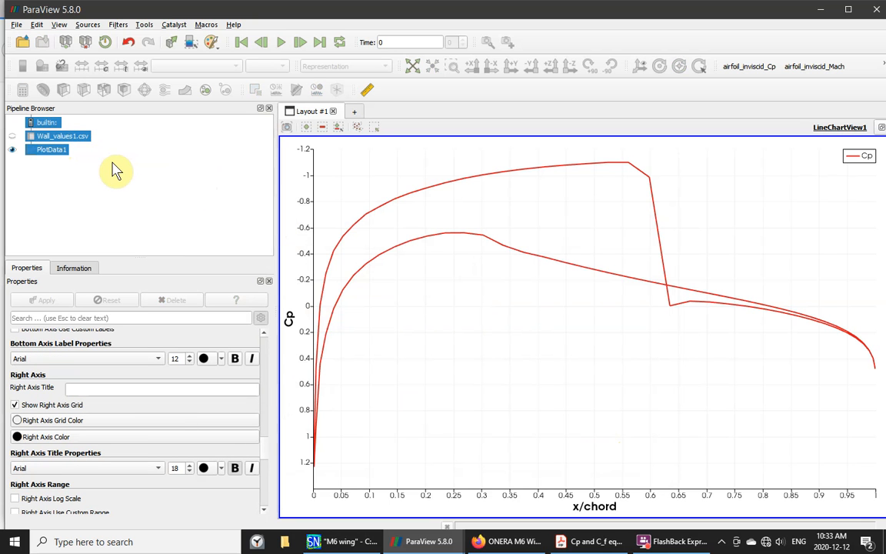
{"action": "key", "text": "Delete"}
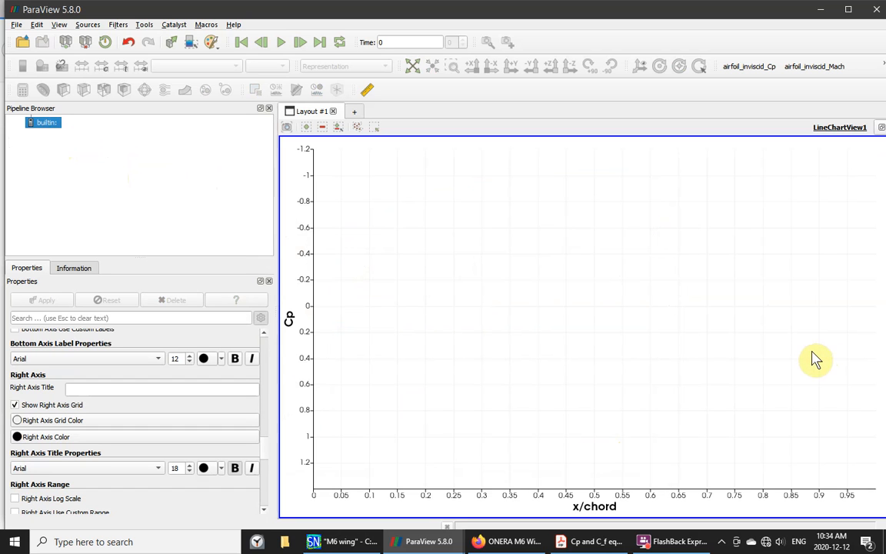
{"action": "left_click", "coordinate": [16, 26]}
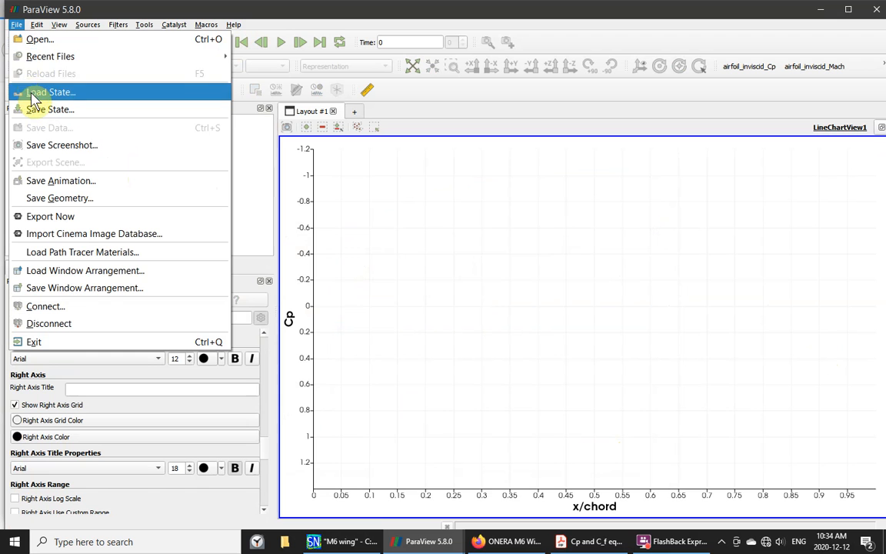
- Open Wall_values1.csv and apply it to load the data into the pipeline
{"action": "left_click", "coordinate": [34, 39]}
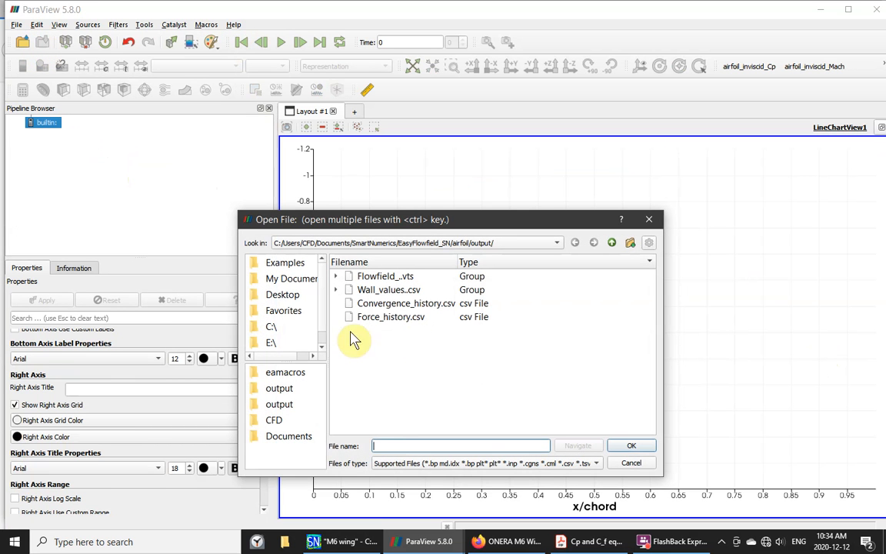
{"action": "left_click", "coordinate": [335, 289]}
{"action": "left_click", "coordinate": [379, 317]}
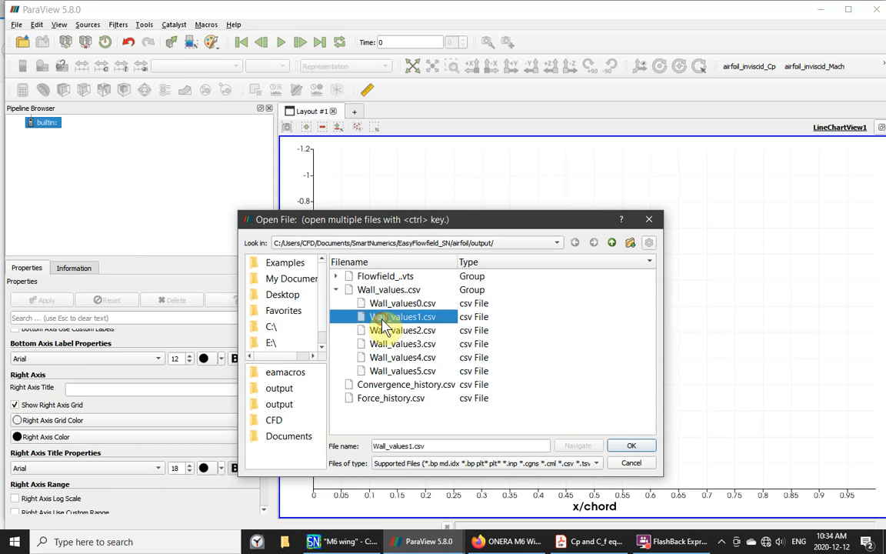
{"action": "left_click", "coordinate": [627, 447]}
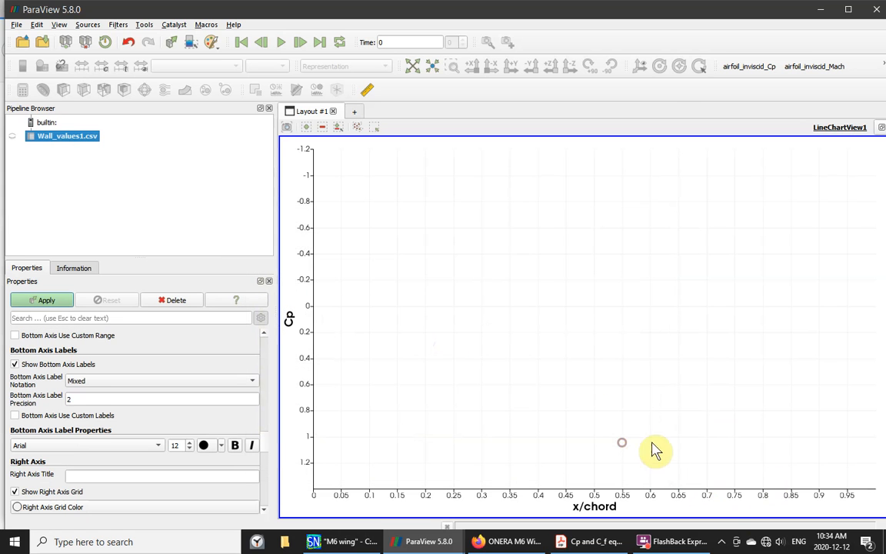
{"action": "left_click", "coordinate": [51, 306]}
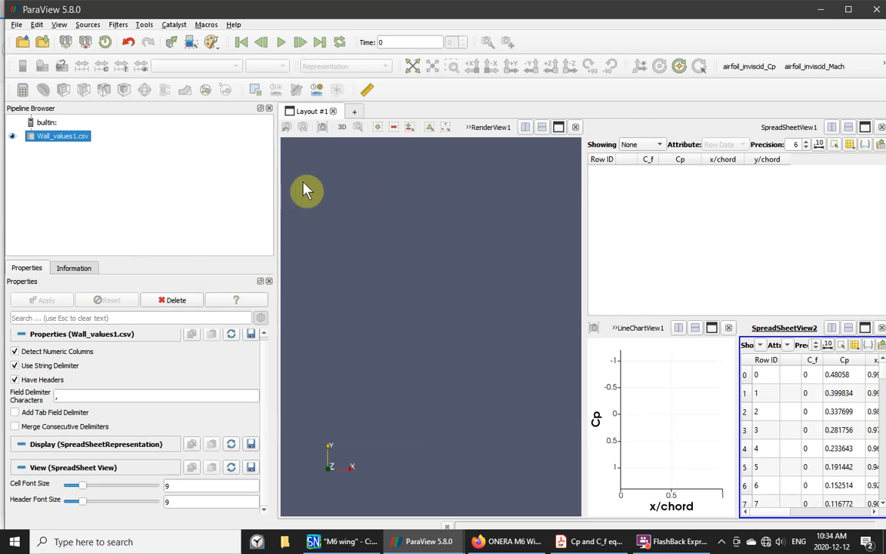
- Run the test macro and maximize the rebuilt inverted Cp vs x/chord chart
{"action": "left_click", "coordinate": [205, 25]}
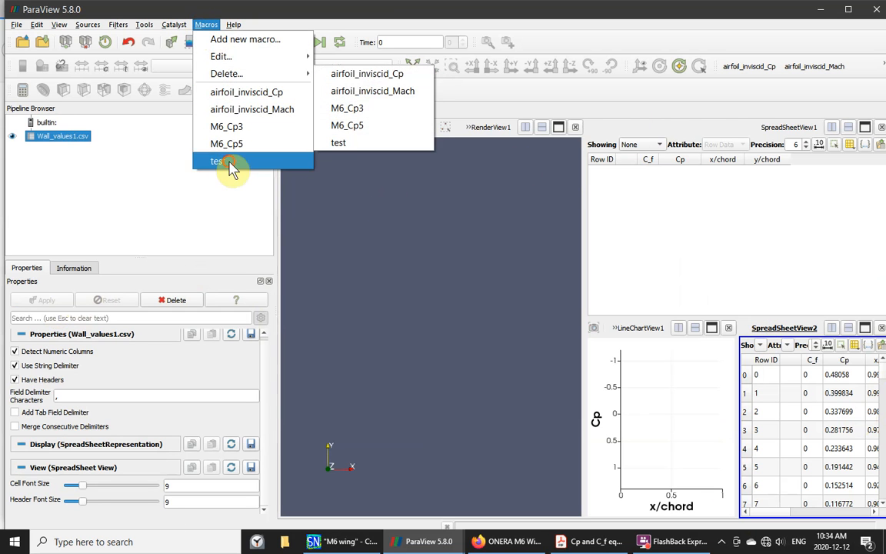
{"action": "left_click", "coordinate": [229, 163]}
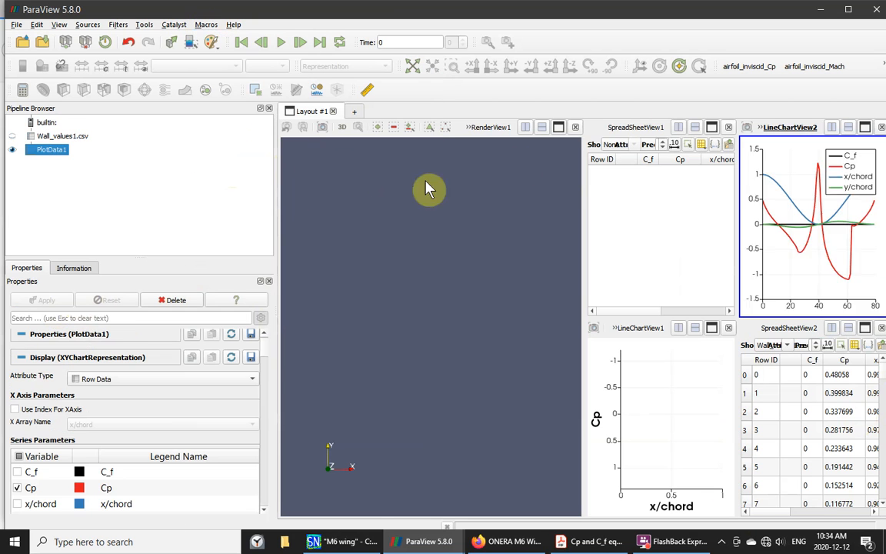
{"action": "left_click", "coordinate": [865, 128]}
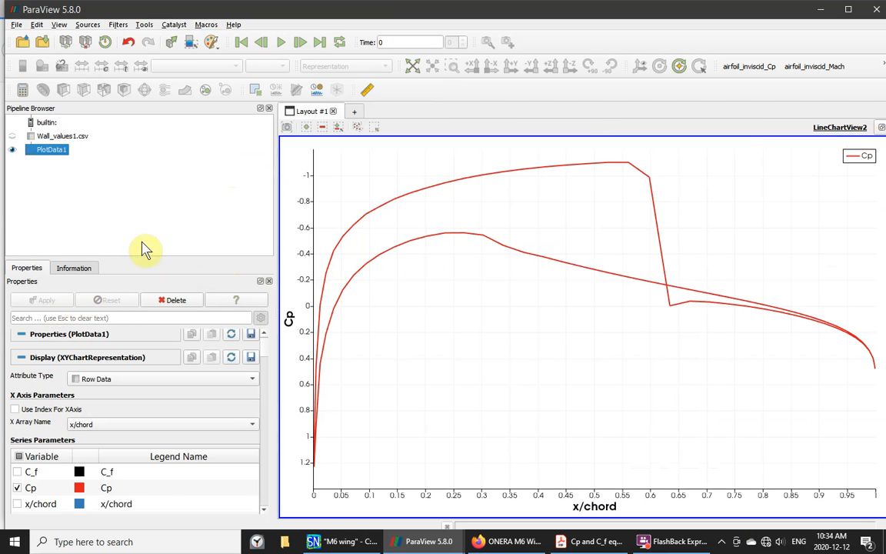
- Delete Wall_values1.csv and its plot data from the pipeline again
{"action": "left_click", "coordinate": [65, 136], "text": "ctrl"}
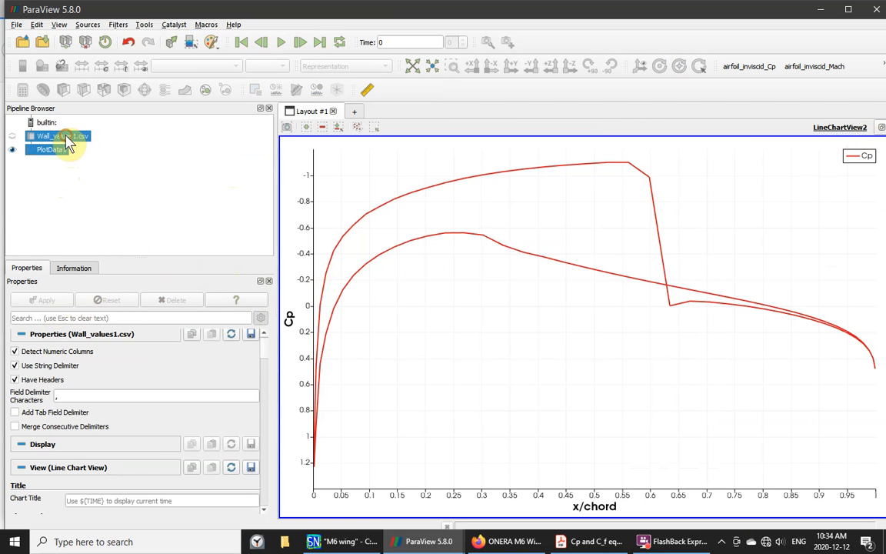
{"action": "left_click", "coordinate": [48, 123], "text": "ctrl"}
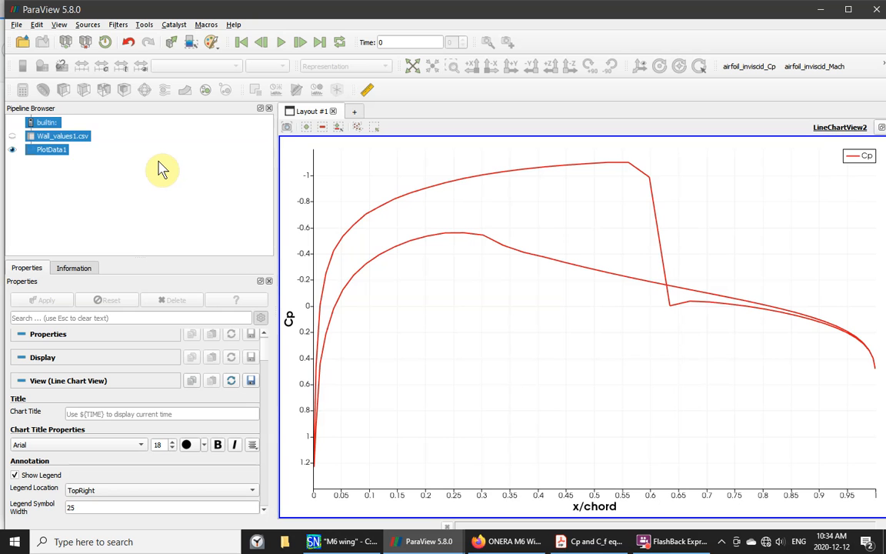
{"action": "key", "text": "Delete"}
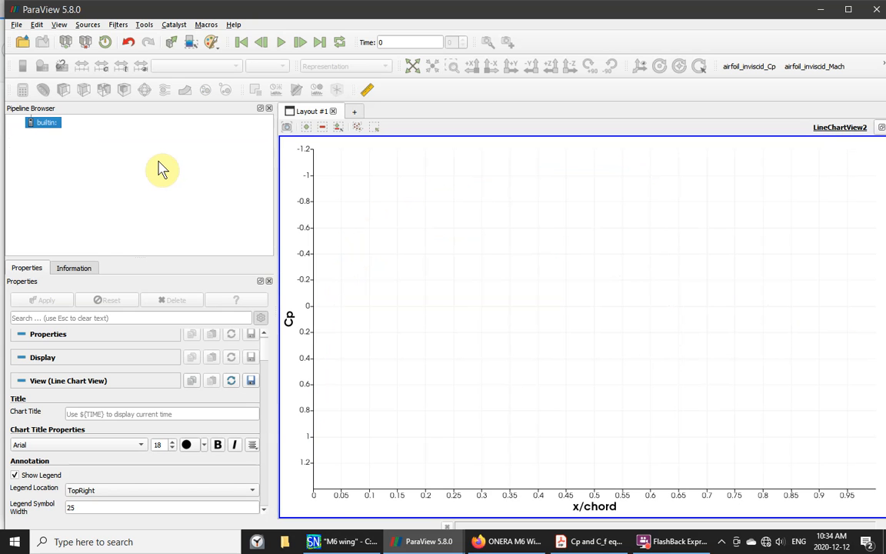
- Open Wall_values5.csv and apply it to load the data into the pipeline
{"action": "left_click", "coordinate": [17, 27]}
{"action": "left_click", "coordinate": [35, 38]}
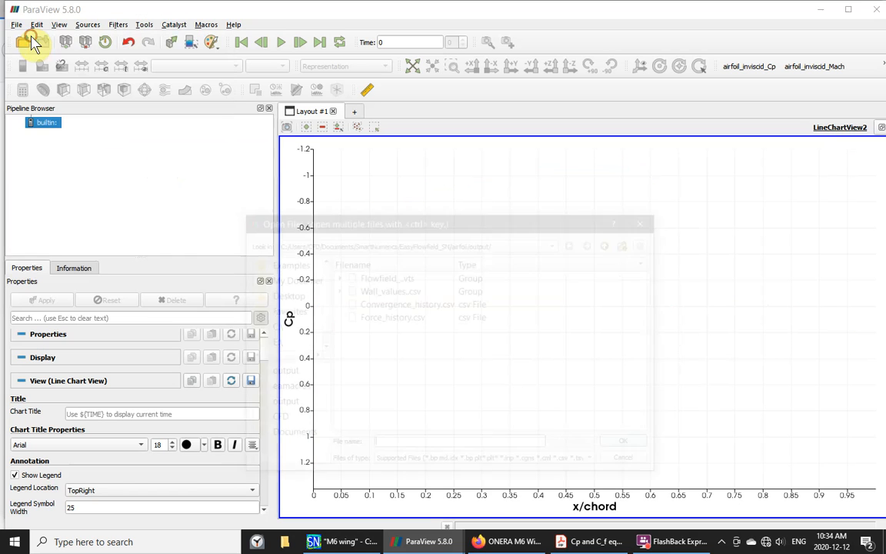
{"action": "left_click", "coordinate": [335, 290]}
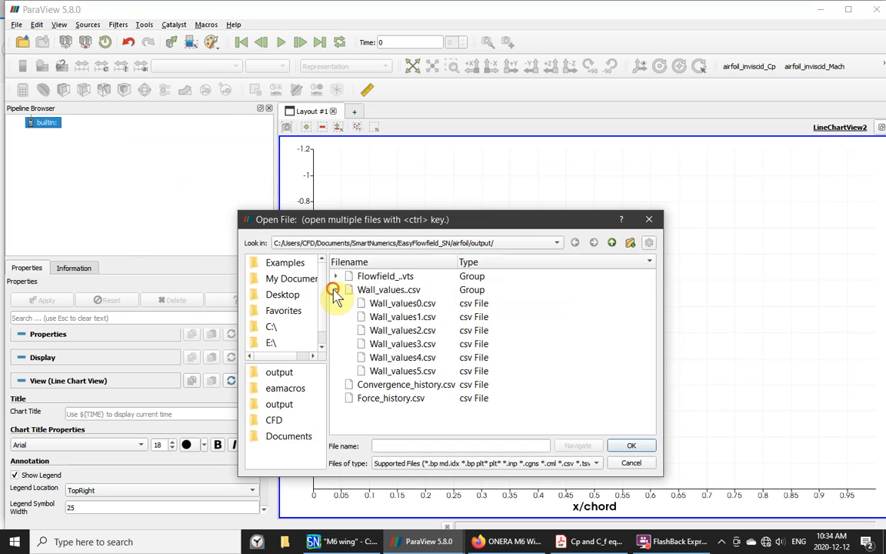
{"action": "left_click", "coordinate": [408, 371]}
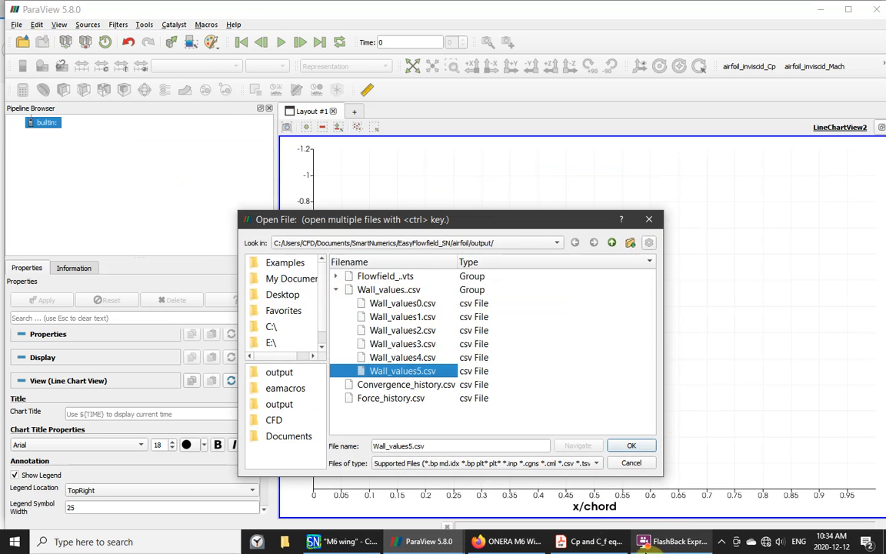
{"action": "left_click", "coordinate": [628, 448]}
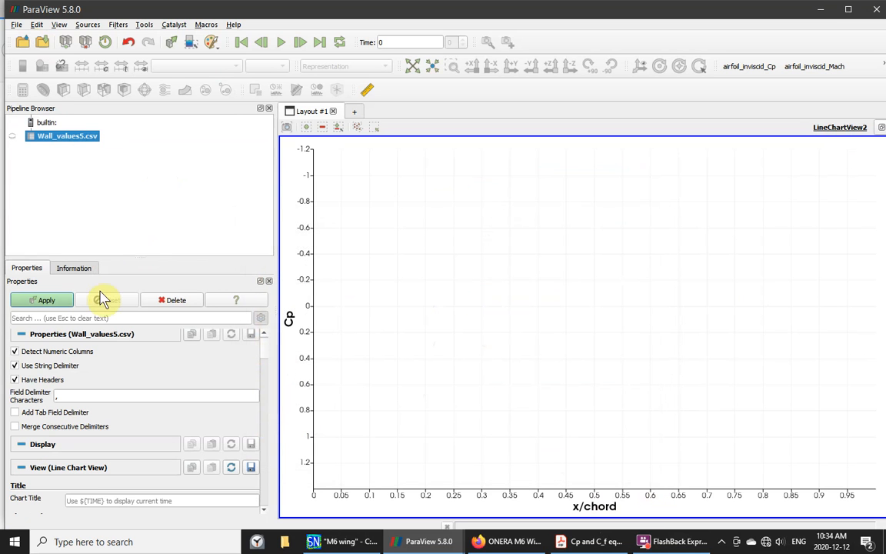
{"action": "left_click", "coordinate": [41, 303]}
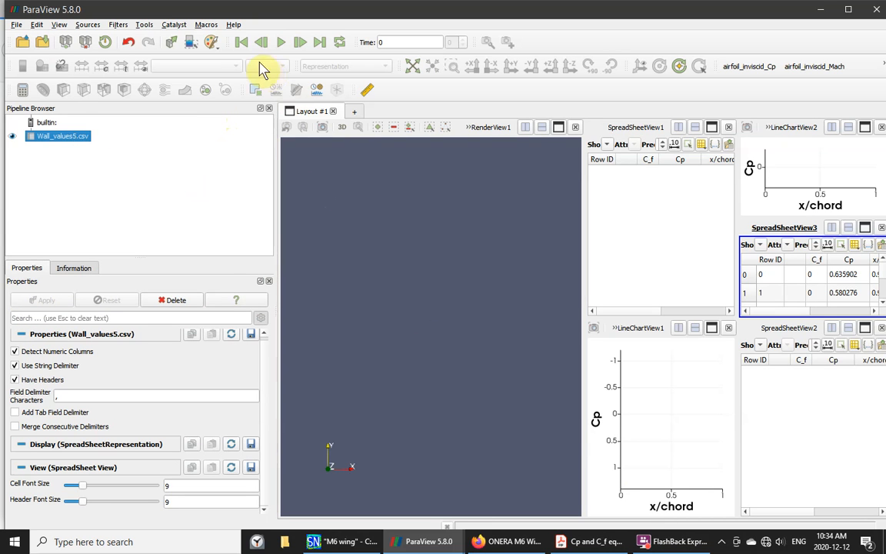
- Run the test macro on Wall_values5 and maximize the new Cp chart view
{"action": "left_click", "coordinate": [205, 25]}
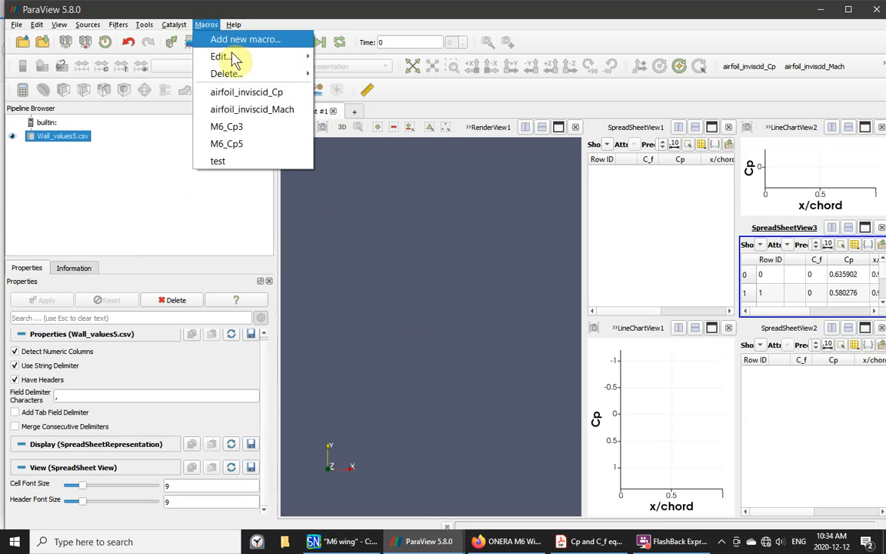
{"action": "left_click", "coordinate": [224, 164]}
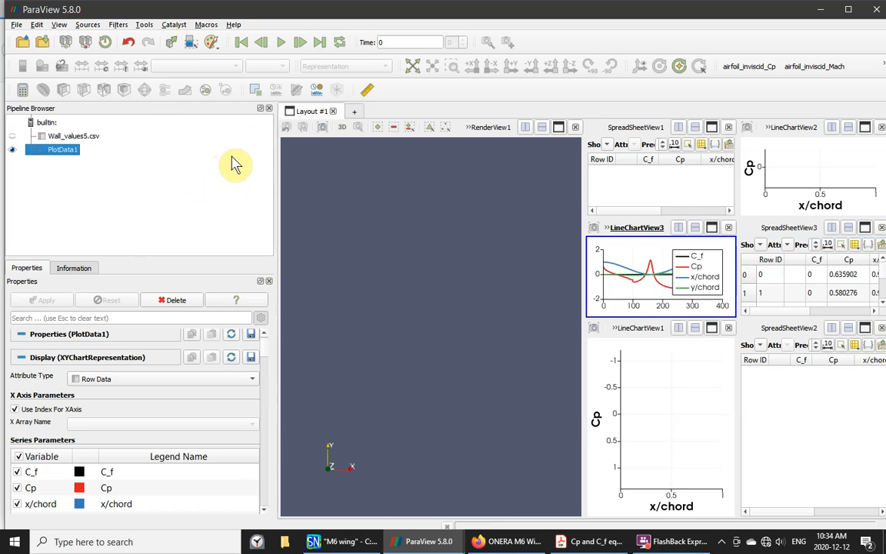
{"action": "left_click", "coordinate": [712, 228]}
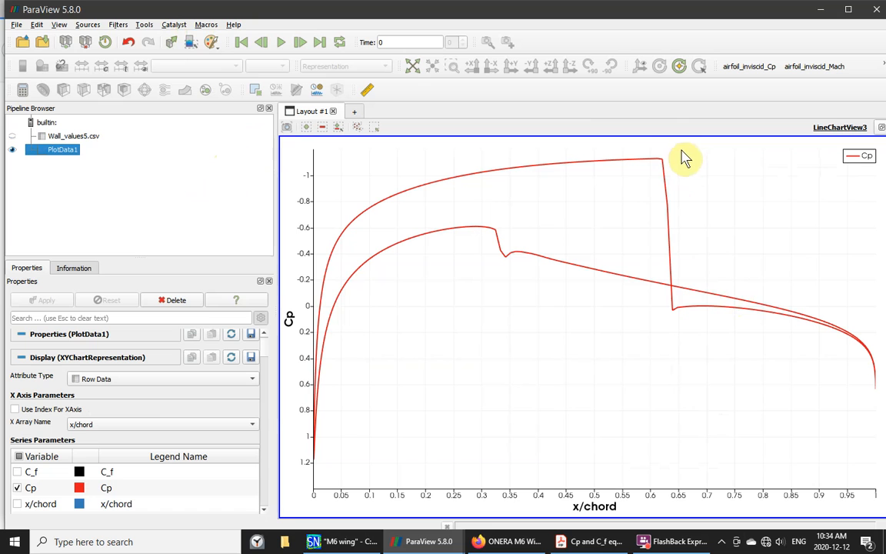